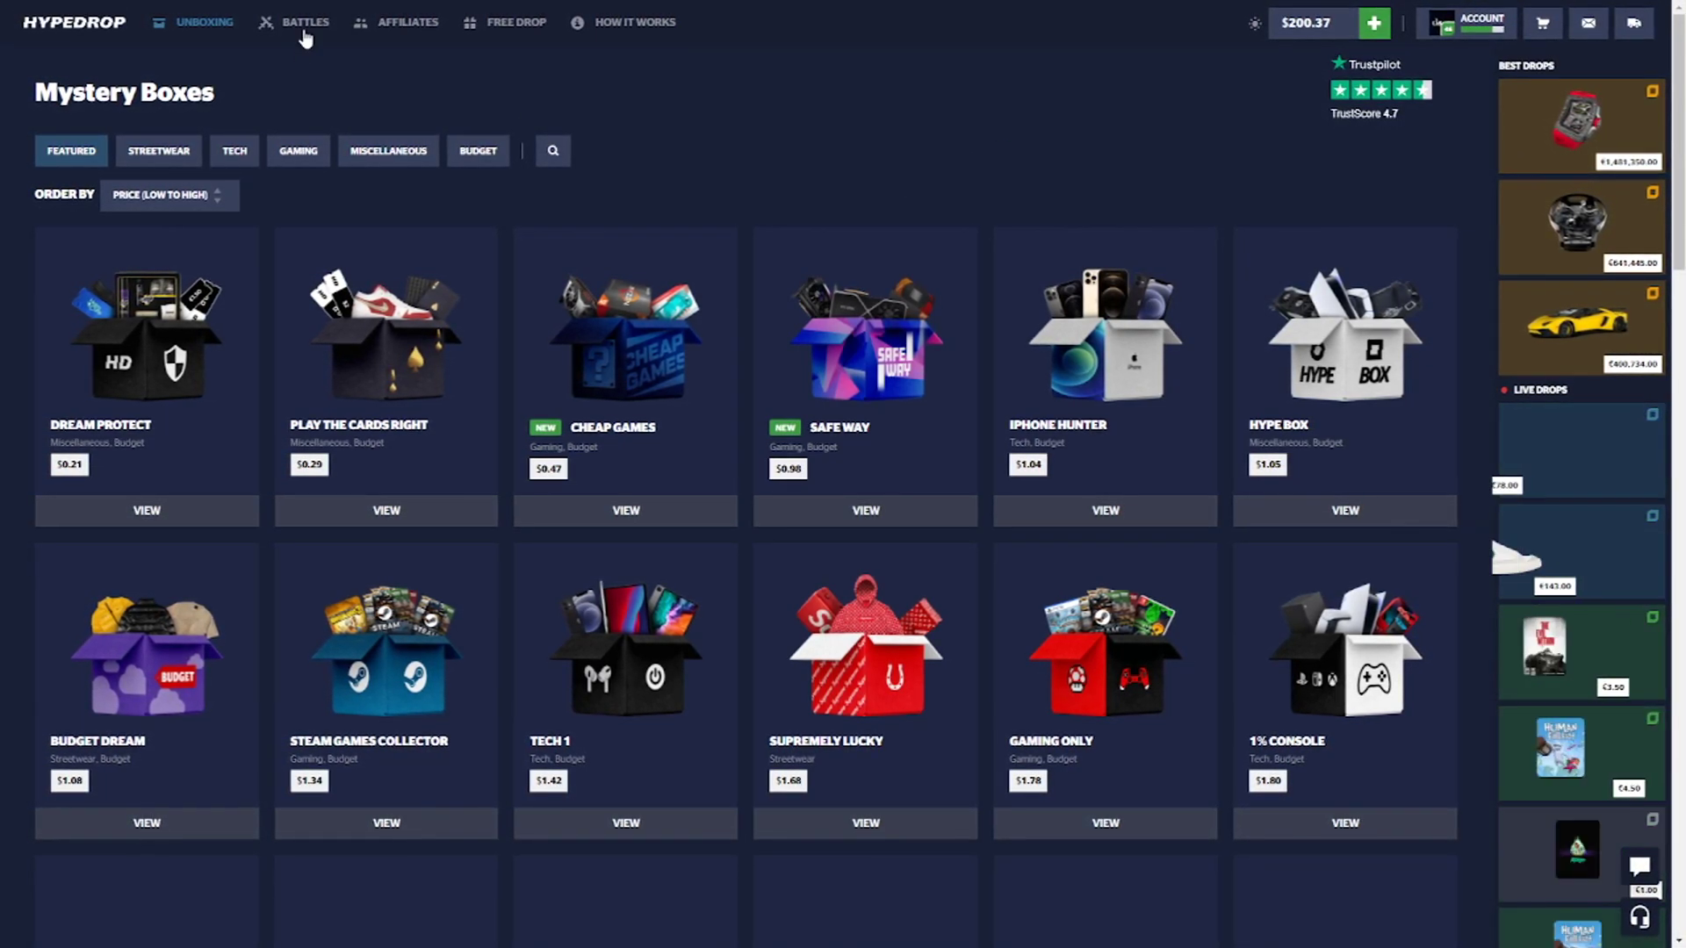
- Go to the Battles page that lists existing box battles
left_click(305, 26)
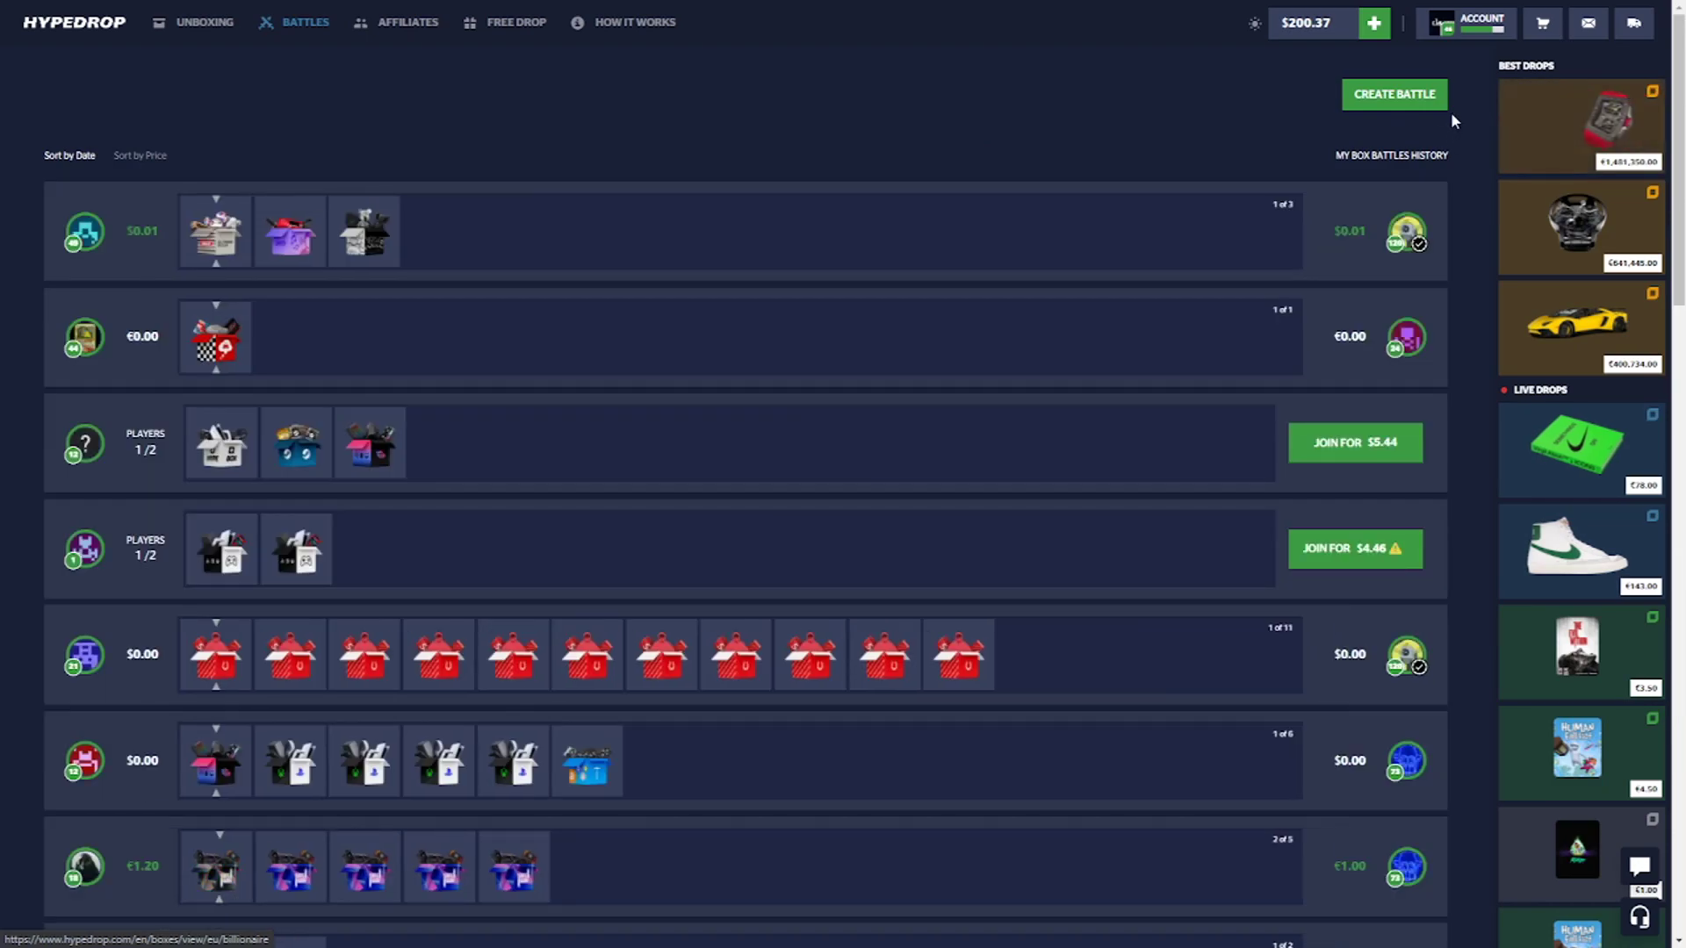
- Create a $60.62 box battle containing the Check and Budget Hype boxes
left_click(1428, 106)
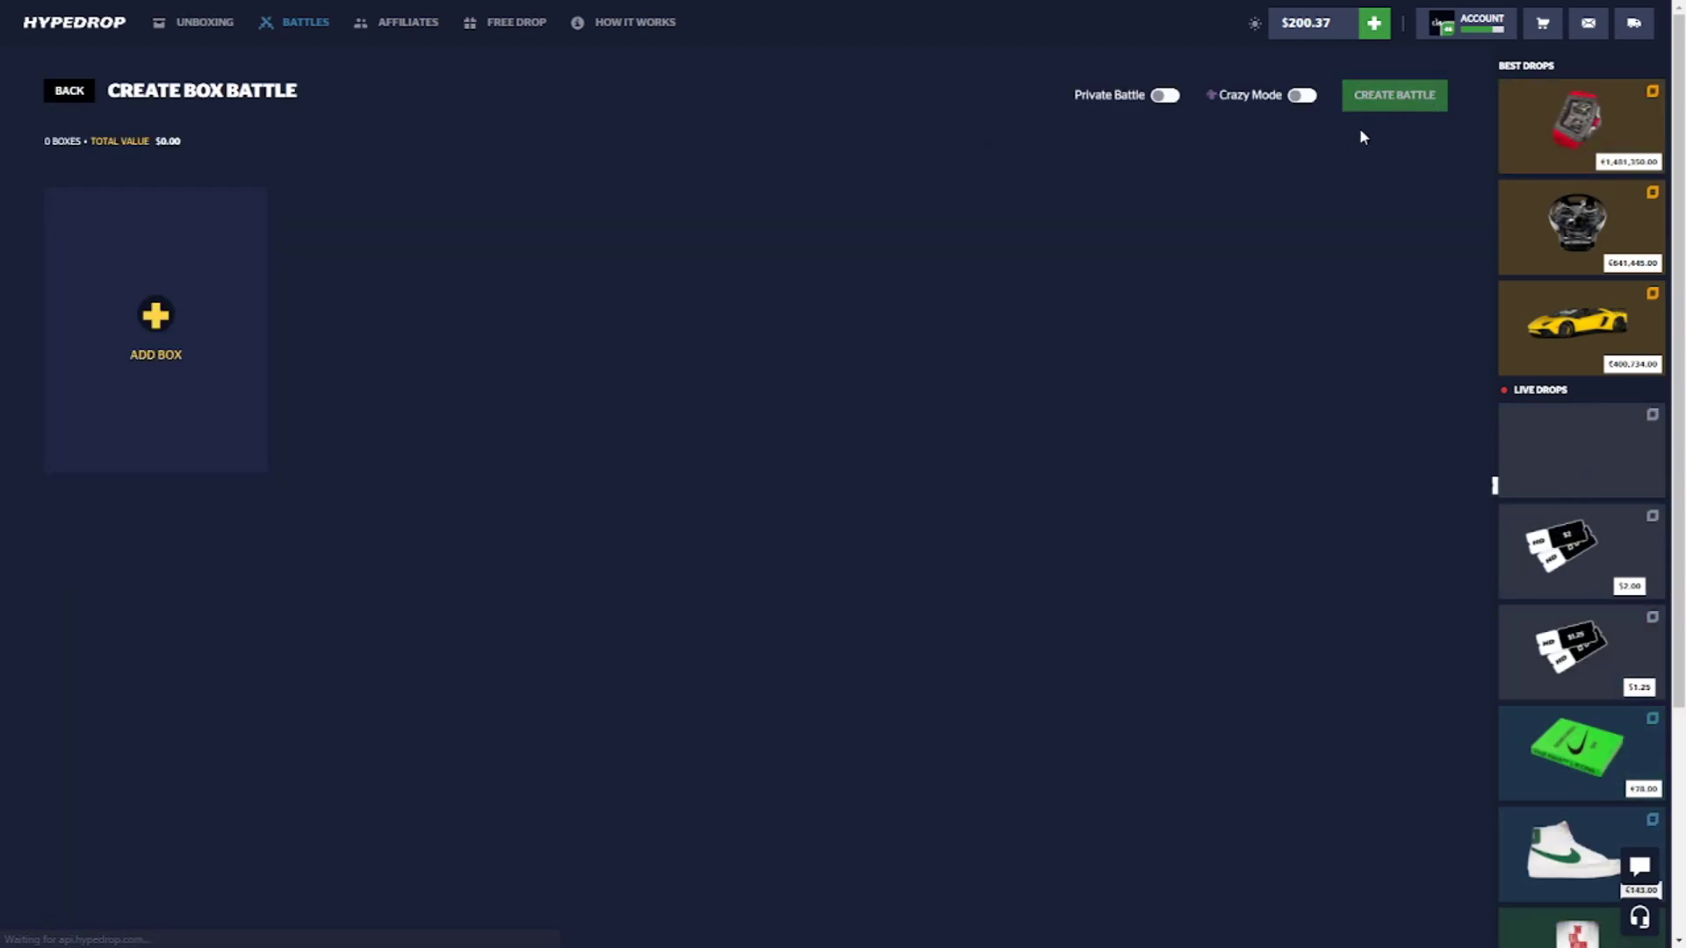
left_click(256, 313)
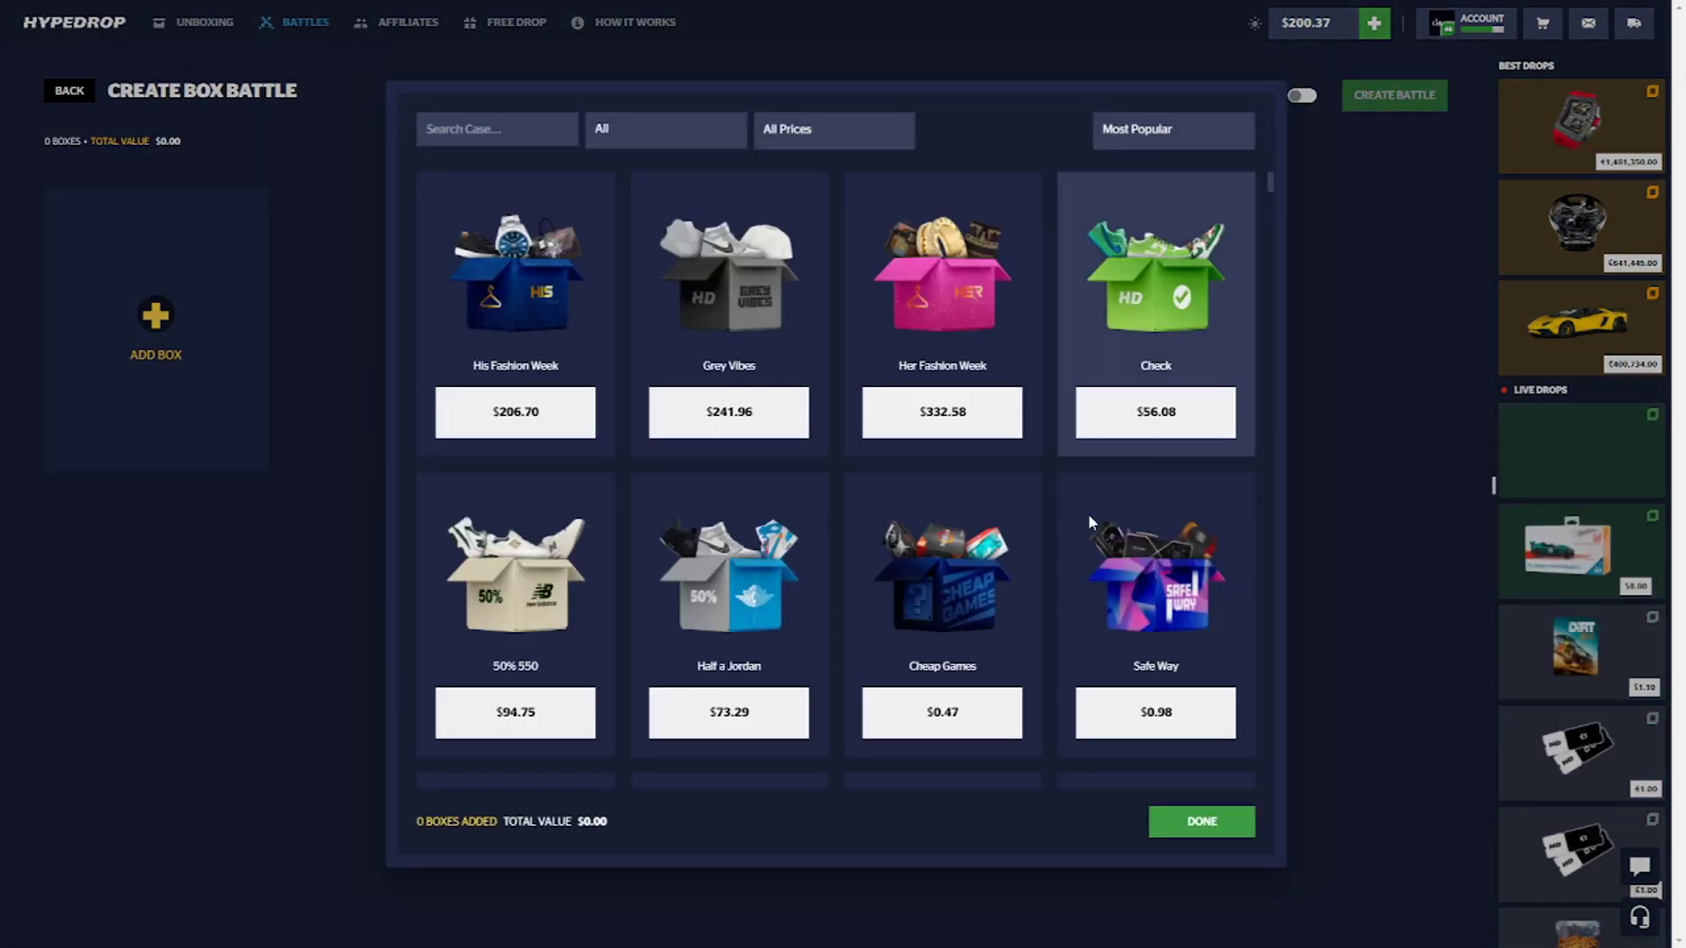
left_click(1151, 413)
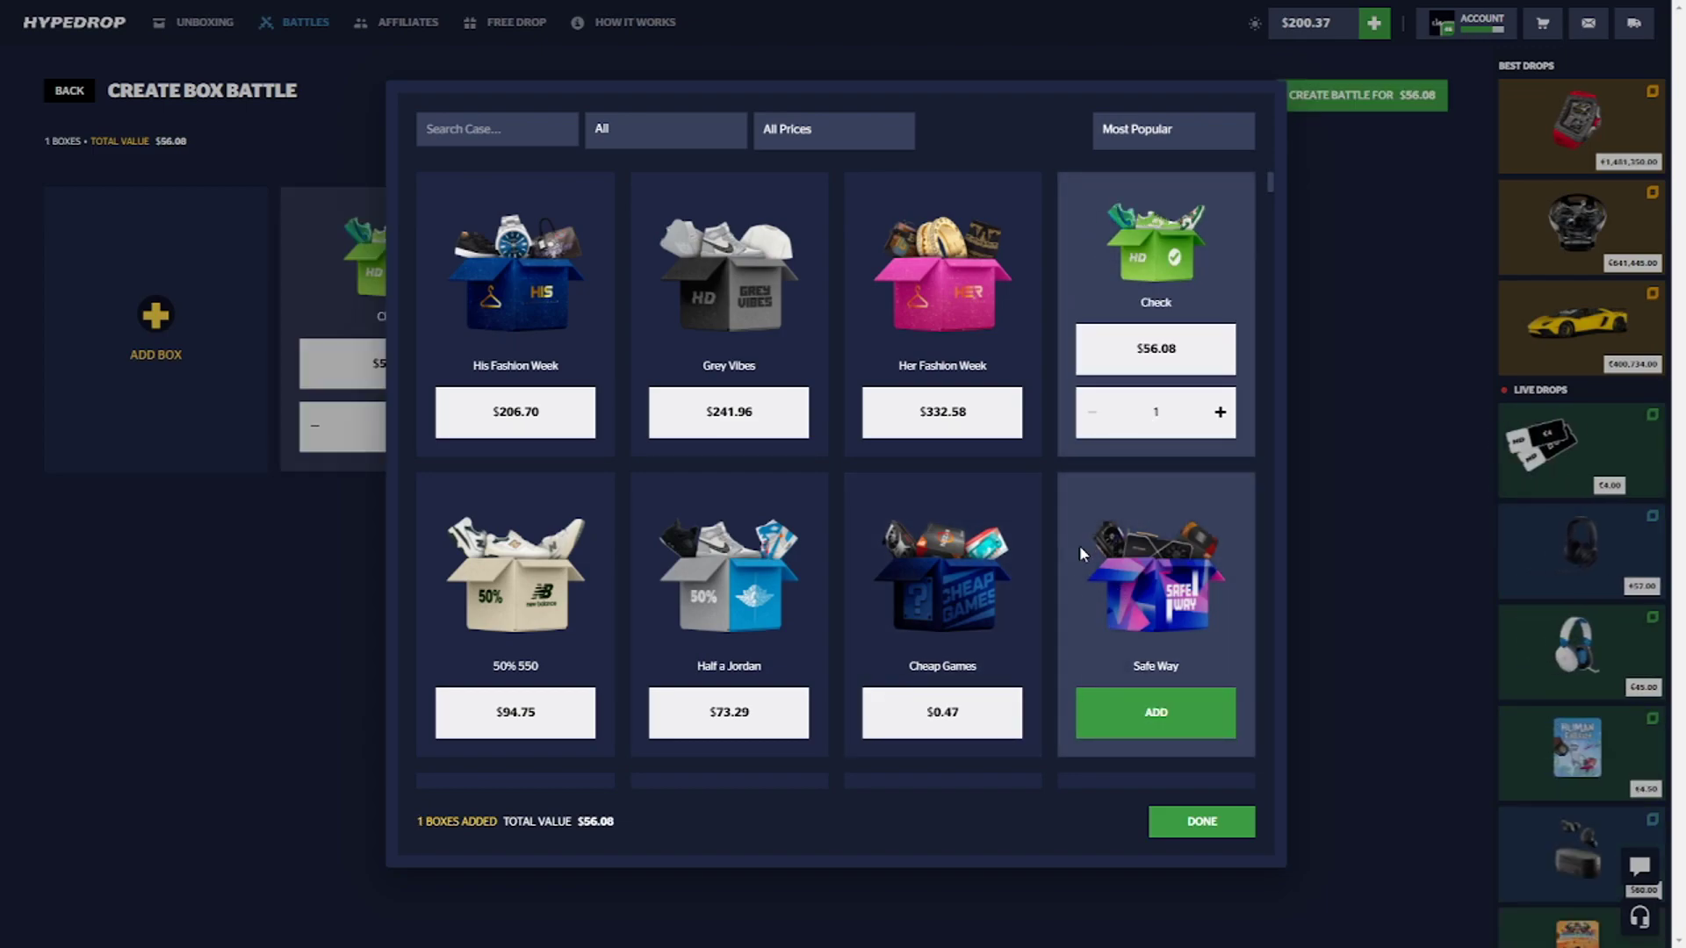
scroll(1129, 565, "down", 3)
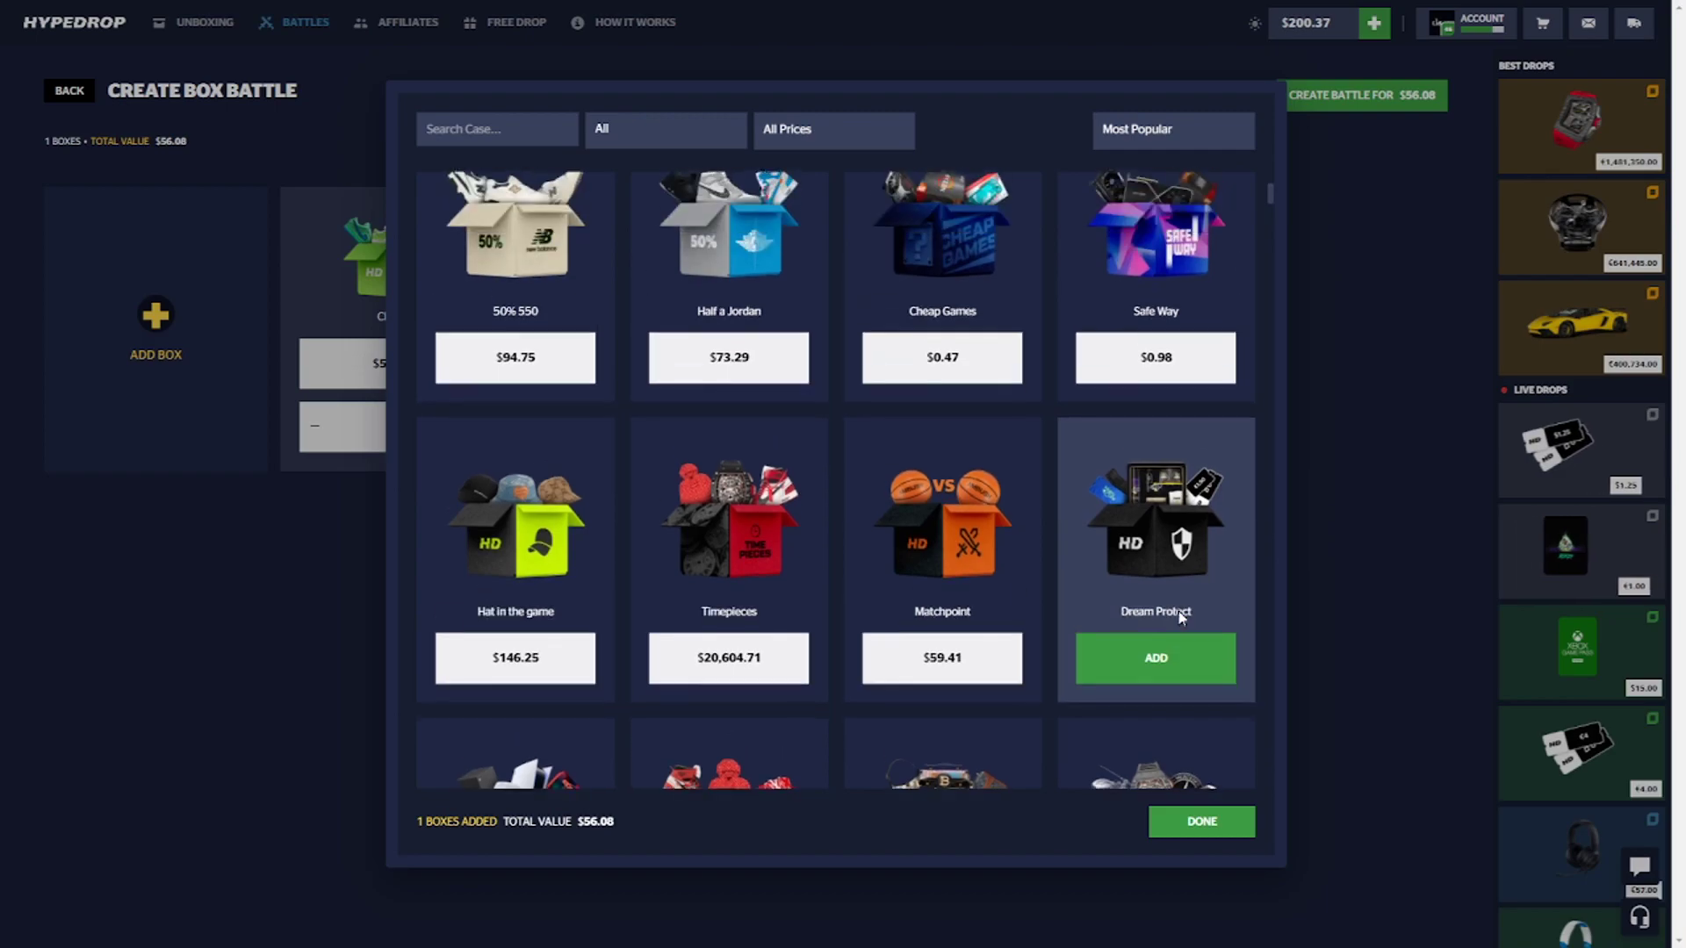
scroll(1179, 611, "up", 1)
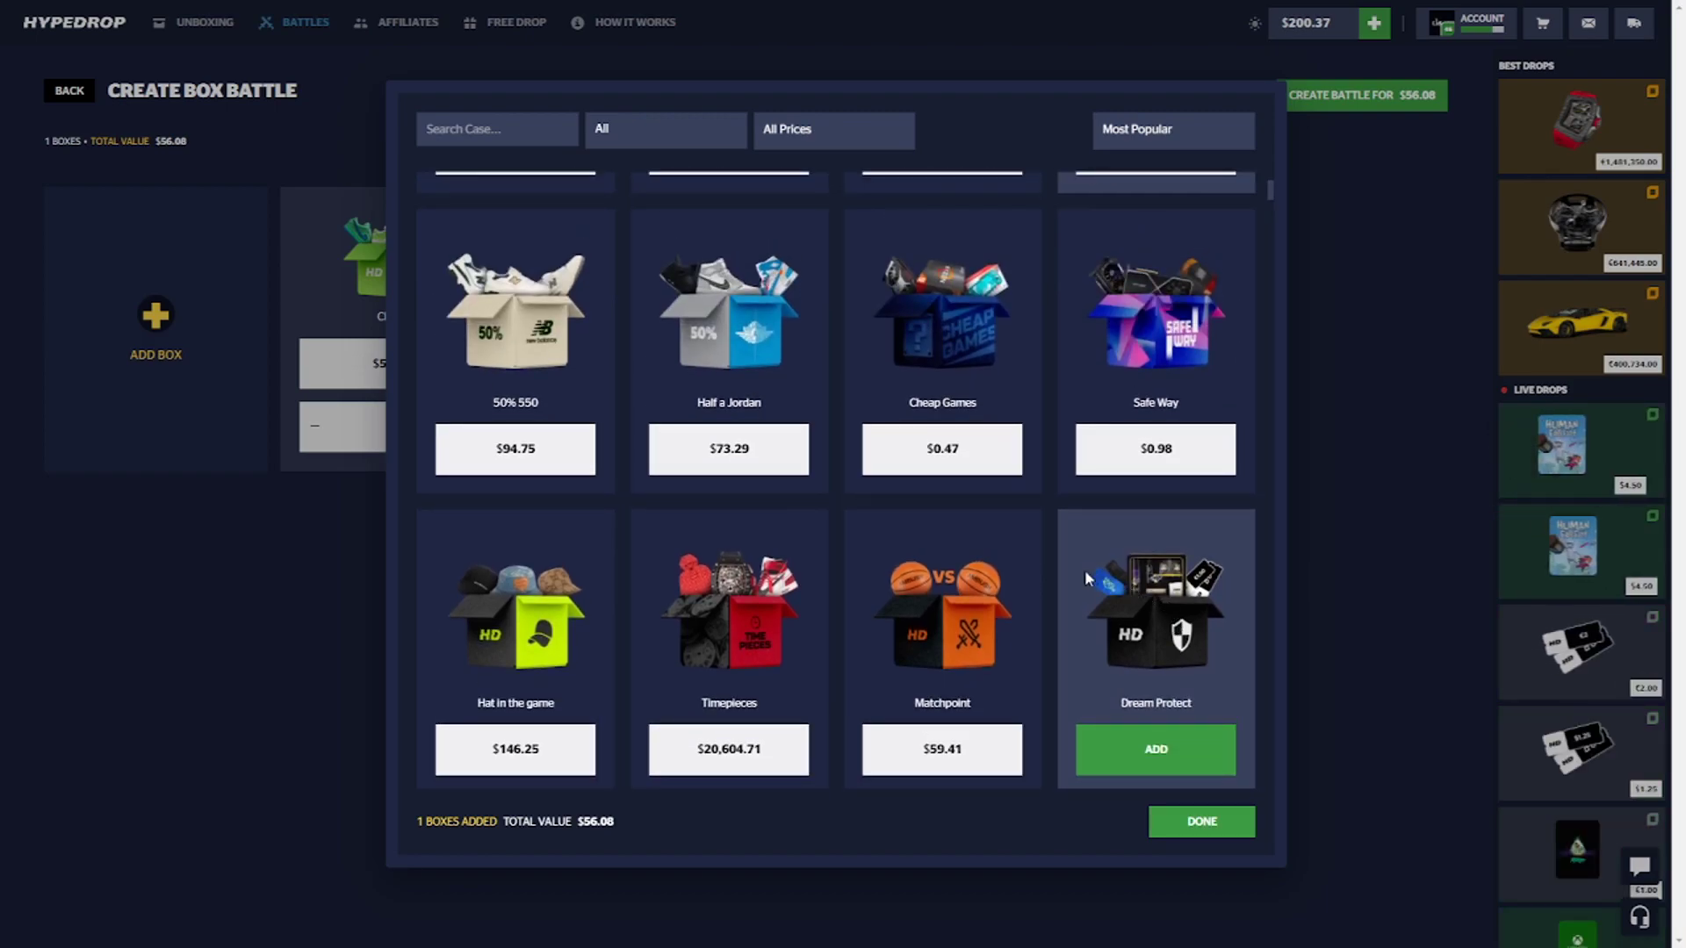
scroll(1019, 564, "down", 2)
scroll(1028, 574, "down", 2)
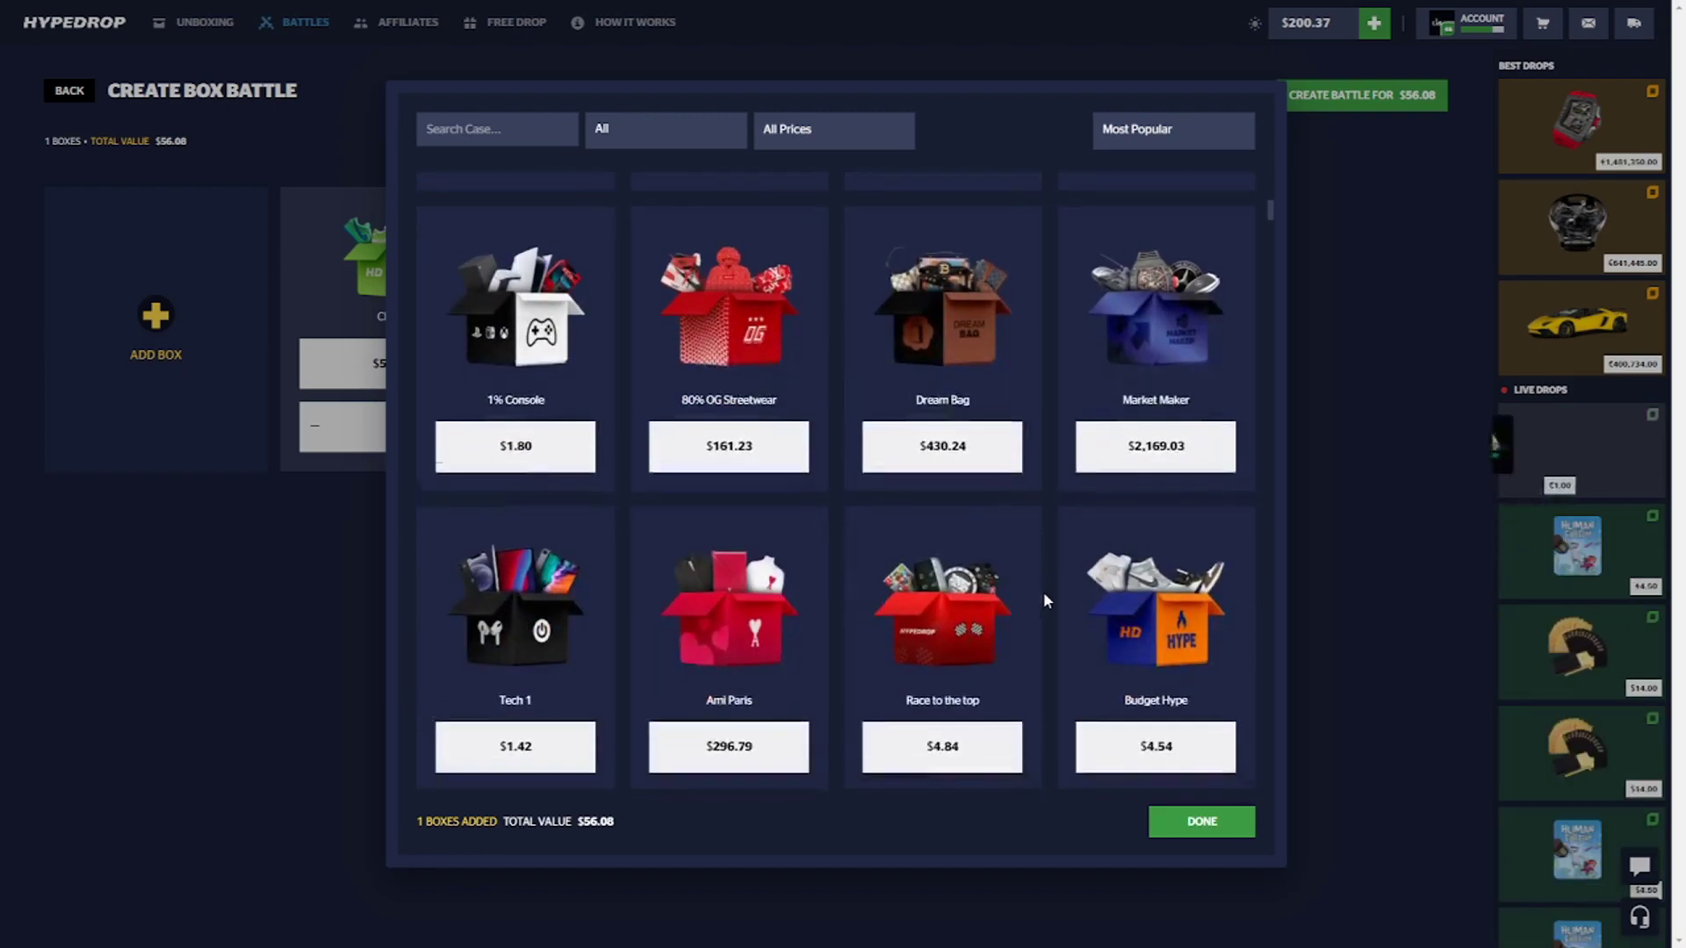
scroll(1043, 592, "down", 1)
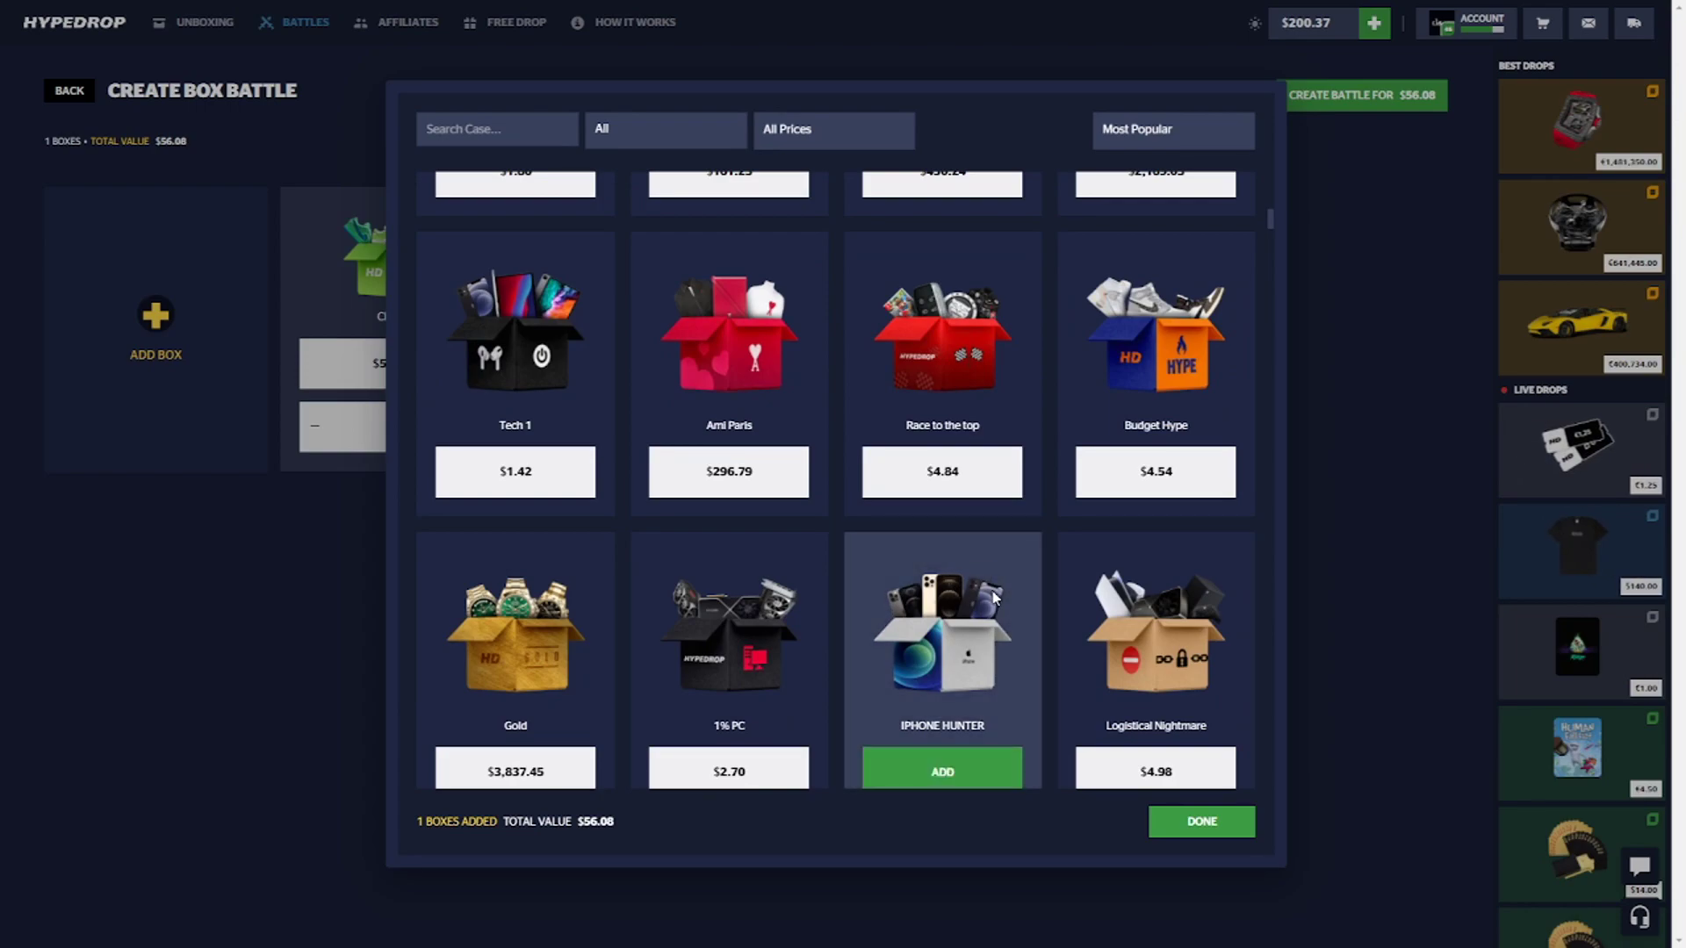
left_click(1155, 470)
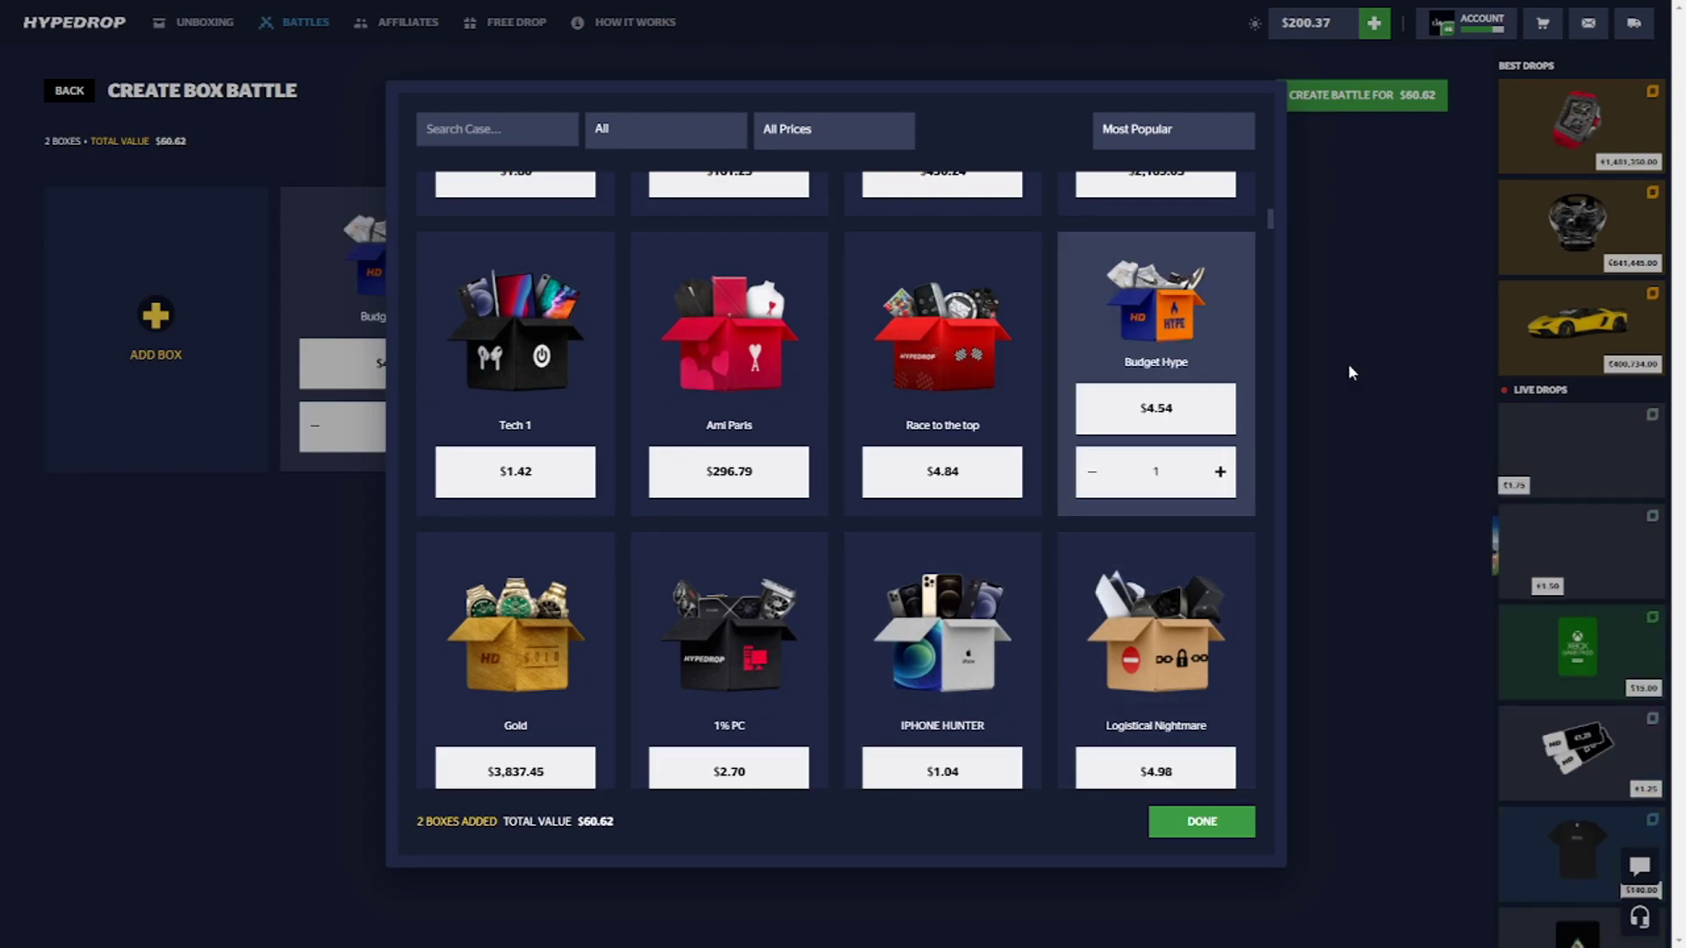
left_click(1348, 363)
left_click(1321, 102)
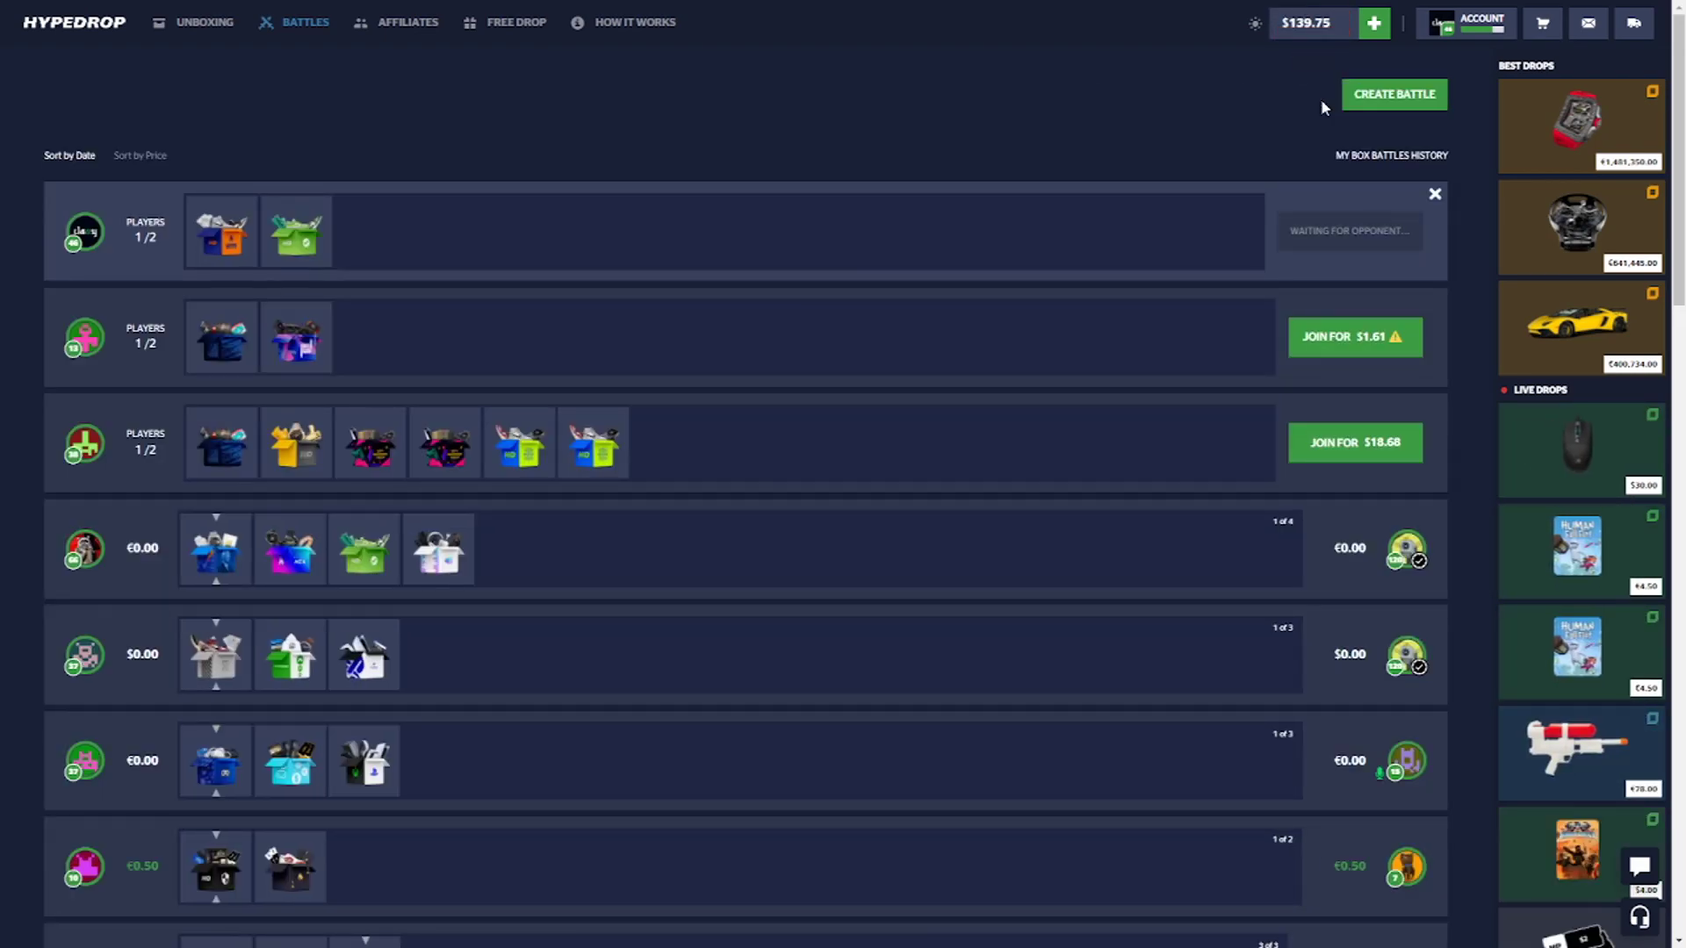
- Play the waiting battle against a bot with voice on, losing $81.25 to $83.50
left_click(1043, 221)
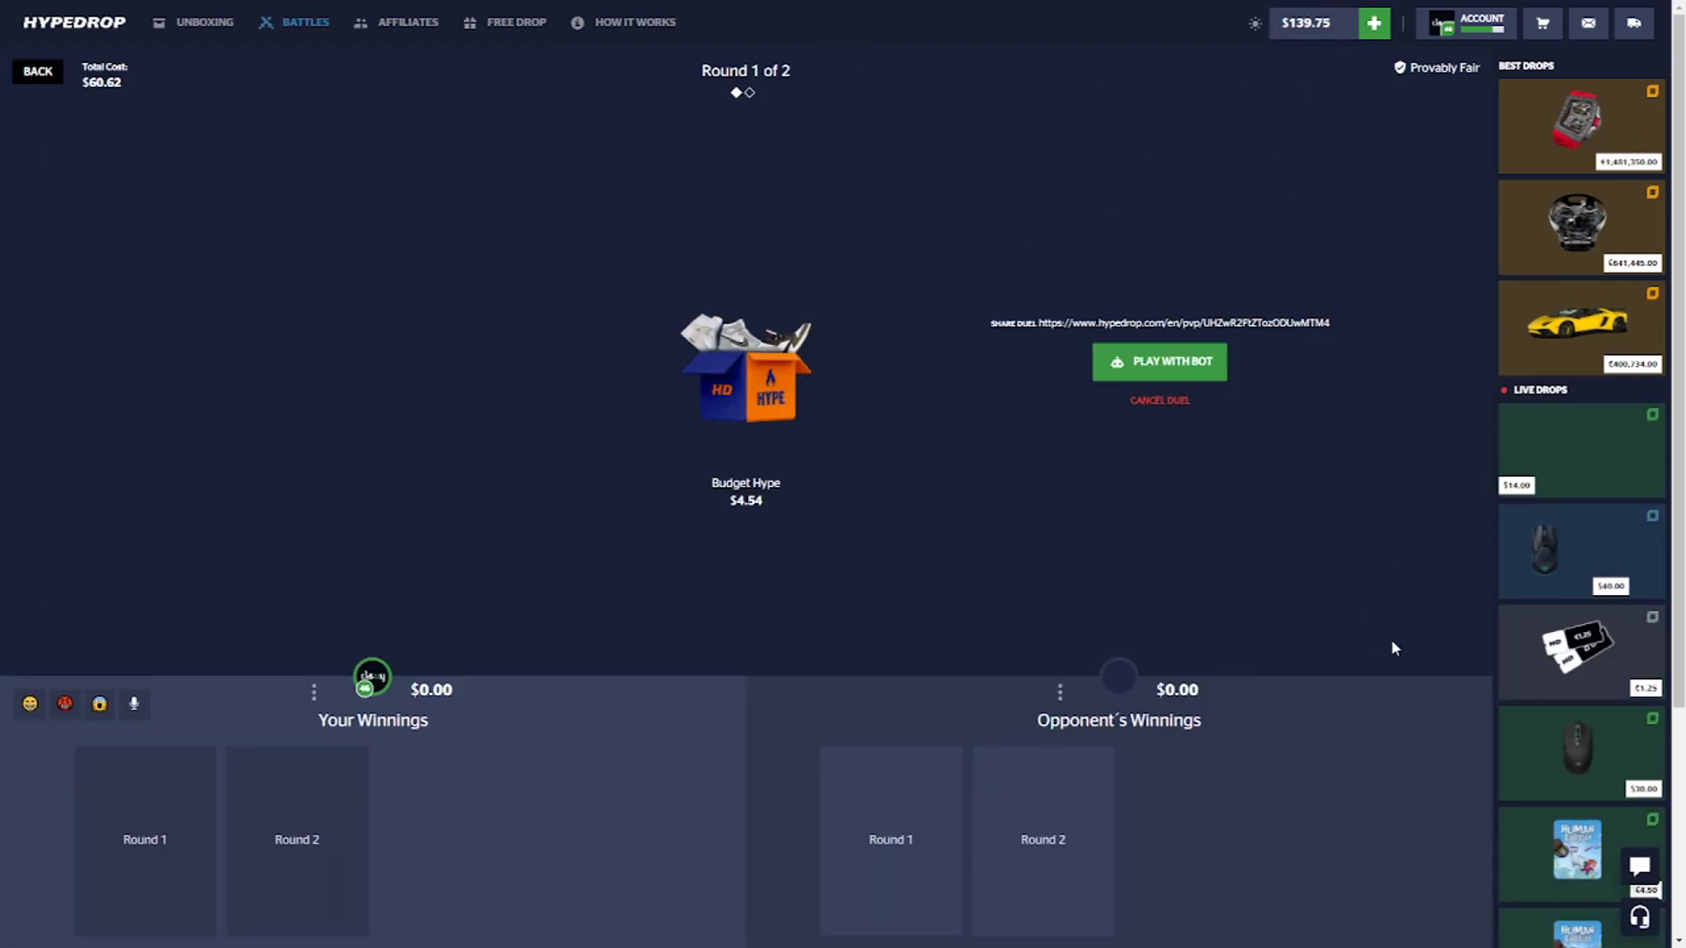
left_click(1146, 361)
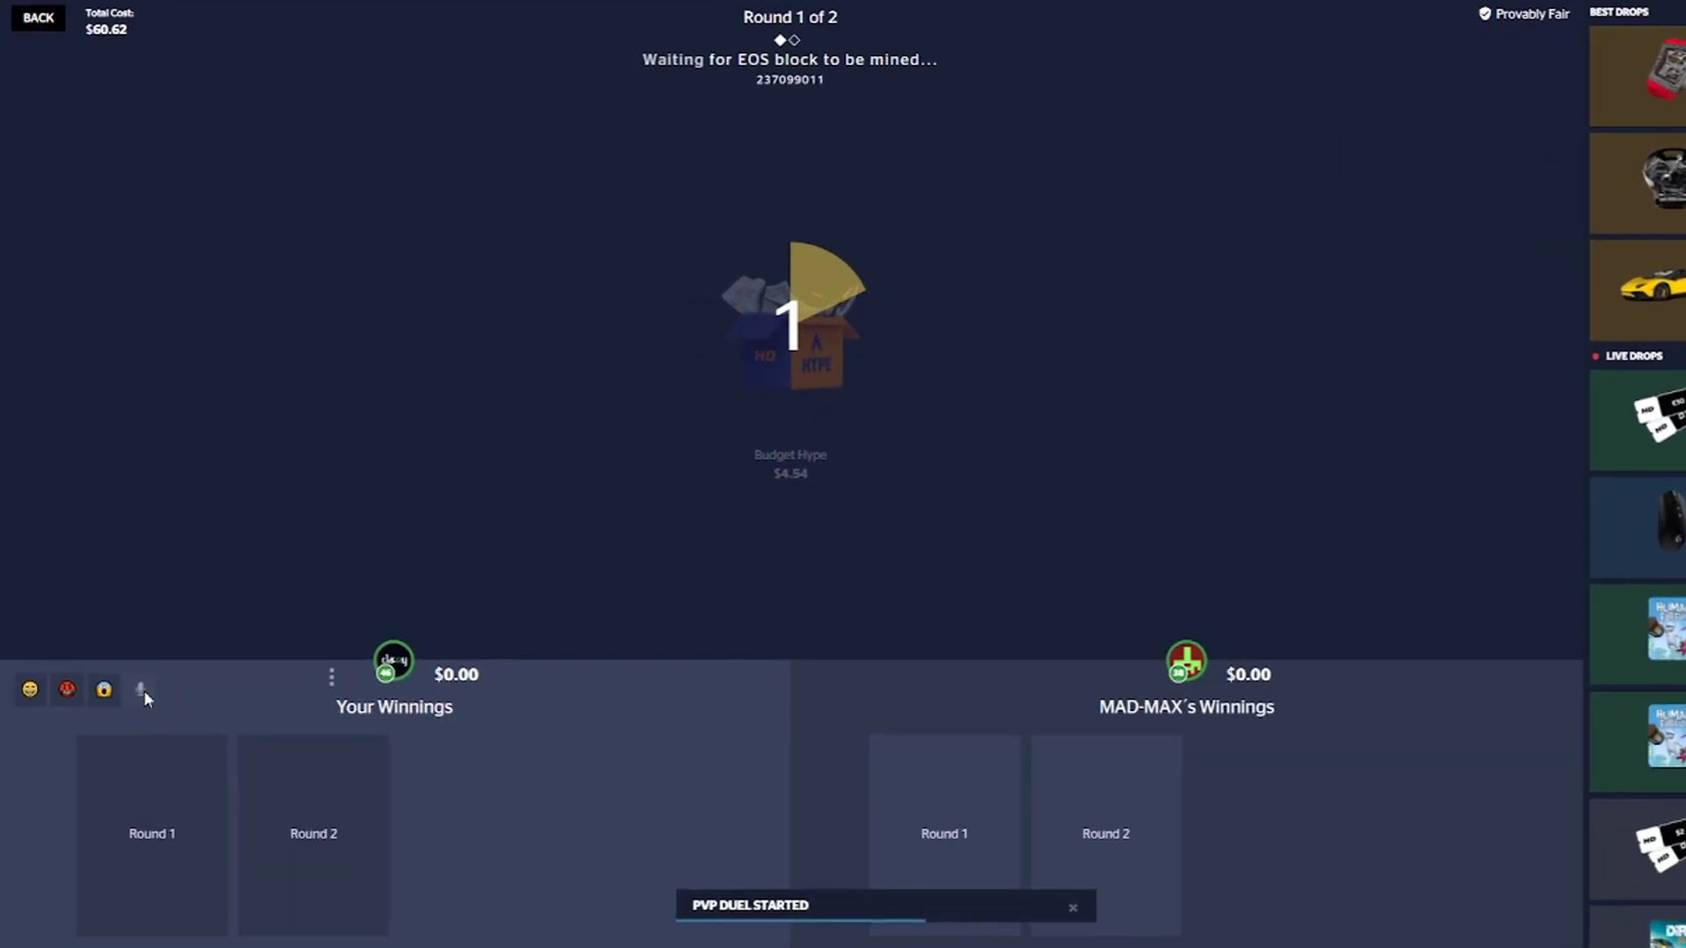
left_click(144, 690)
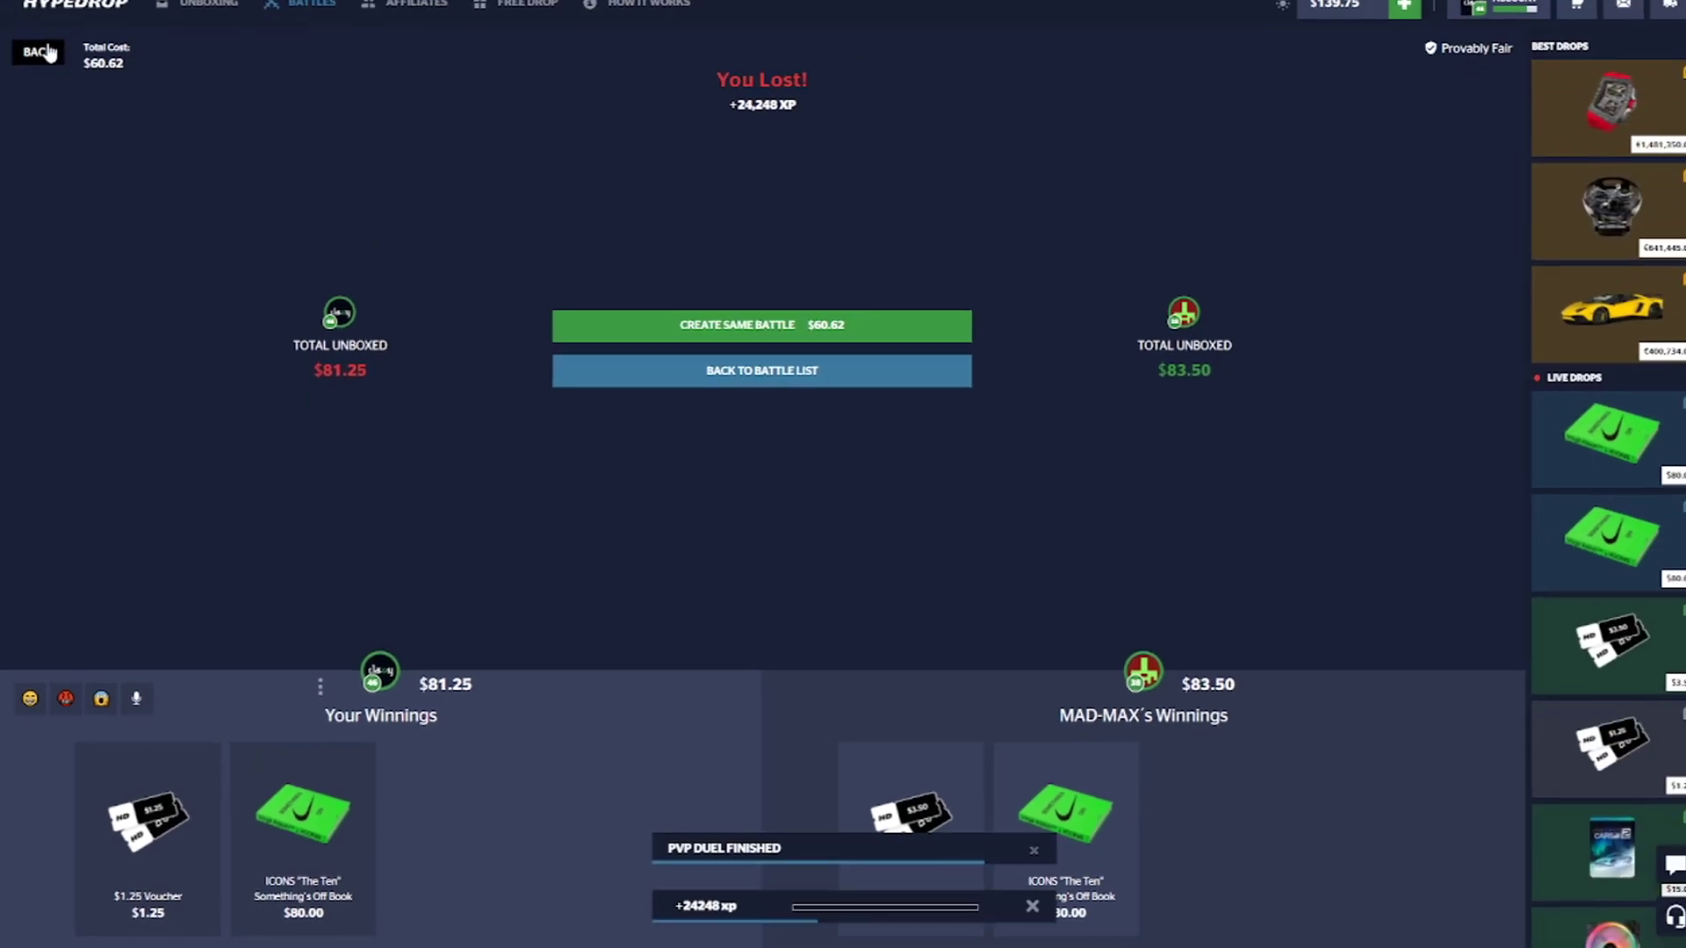
left_click(39, 52)
- Create a $73.29 Half a Jordan battle and play it to a $5.00 draw against a bot
left_click(1394, 93)
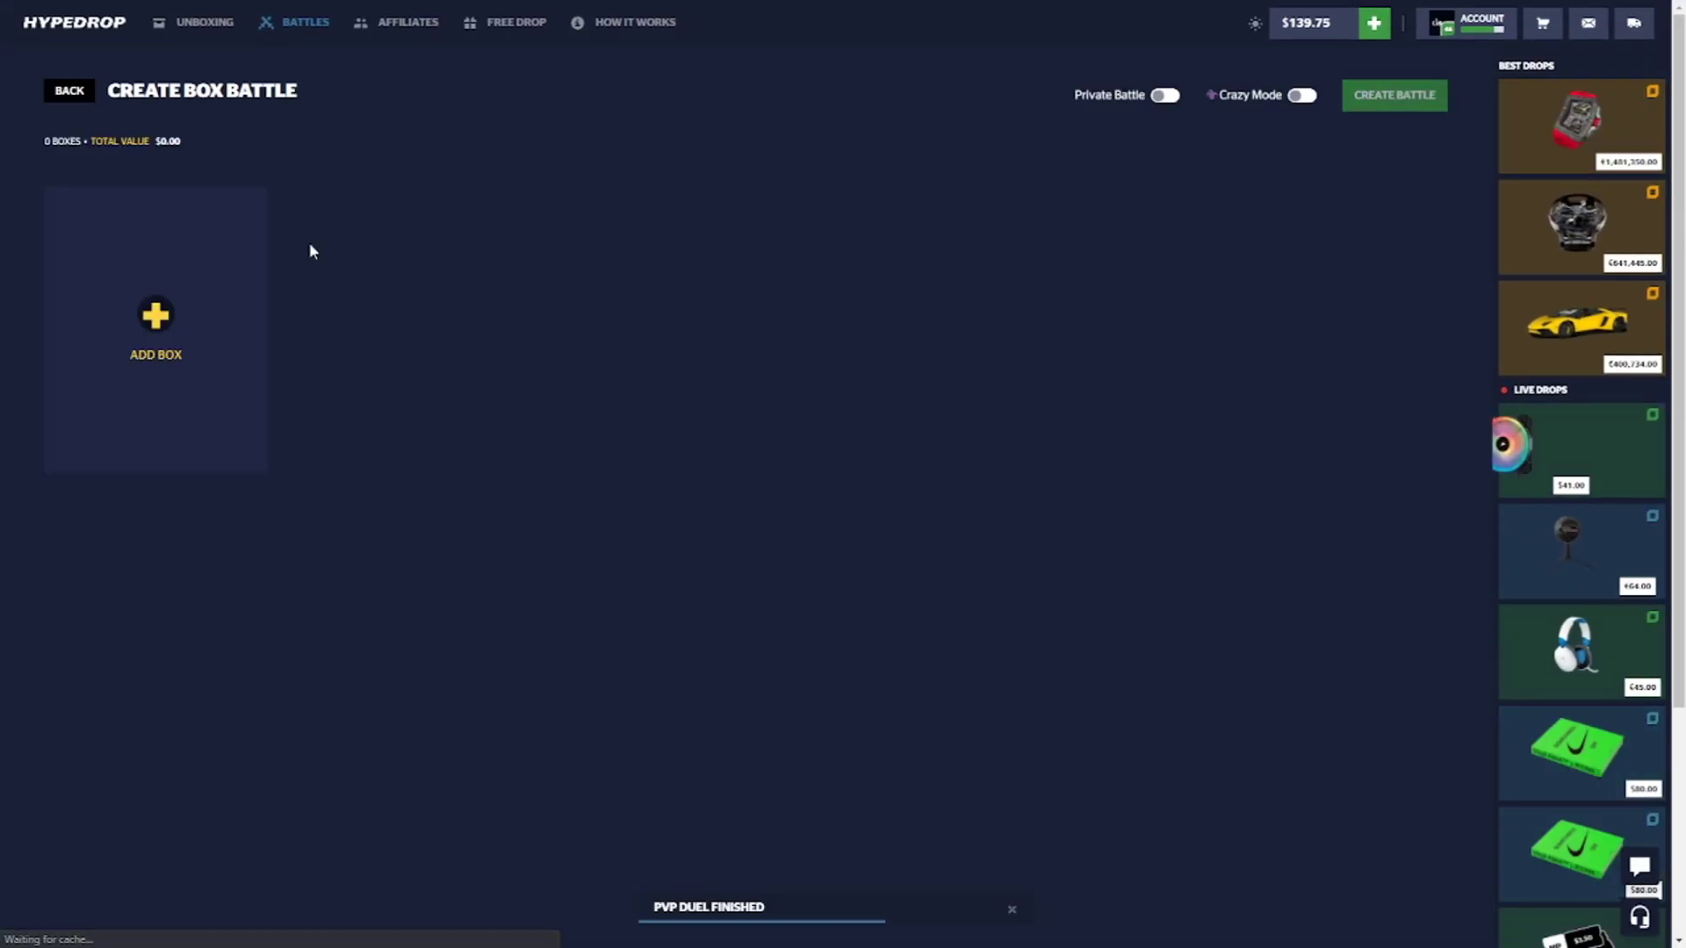
left_click(156, 323)
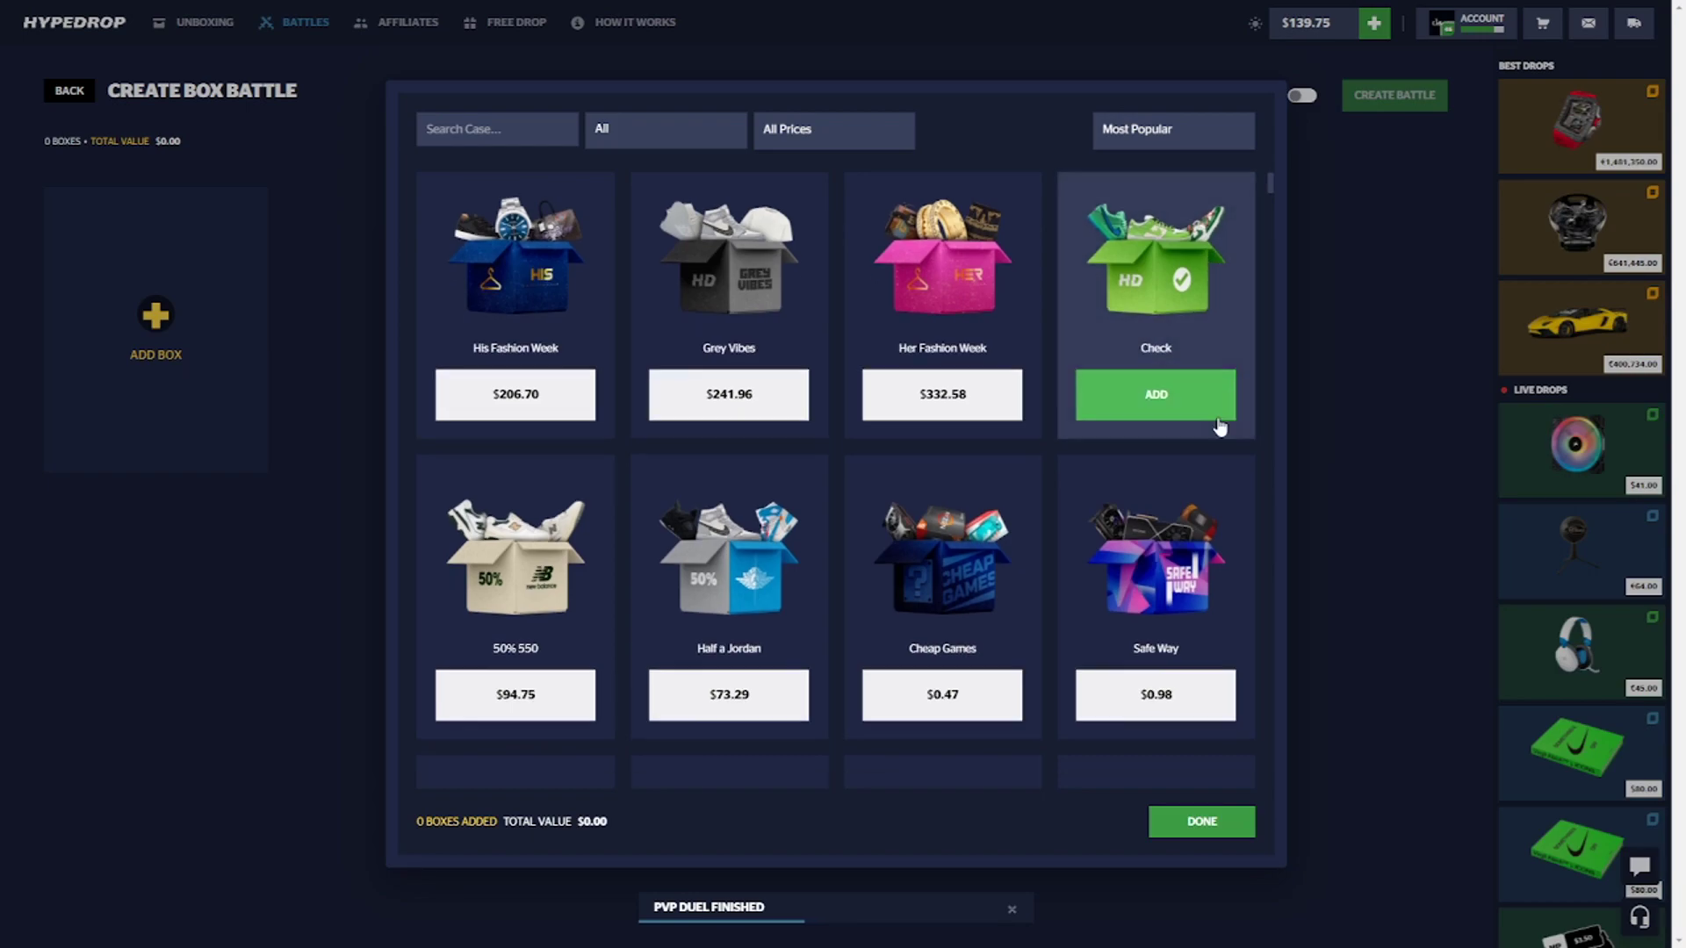
scroll(791, 615, "down", 2)
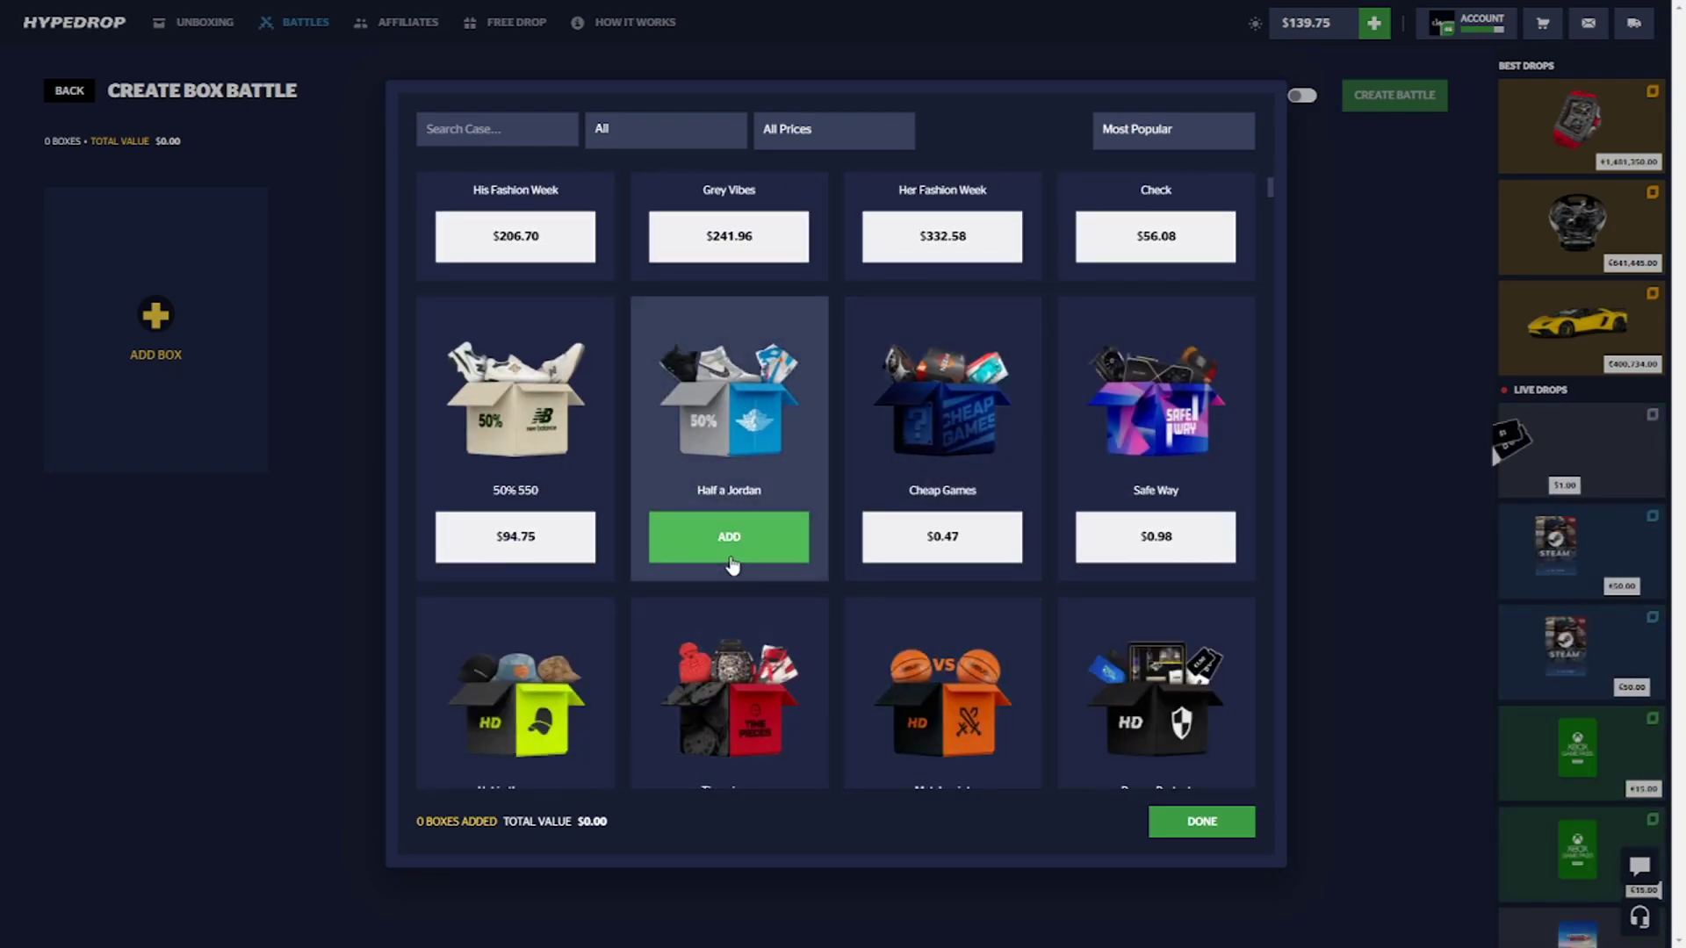
left_click(732, 565)
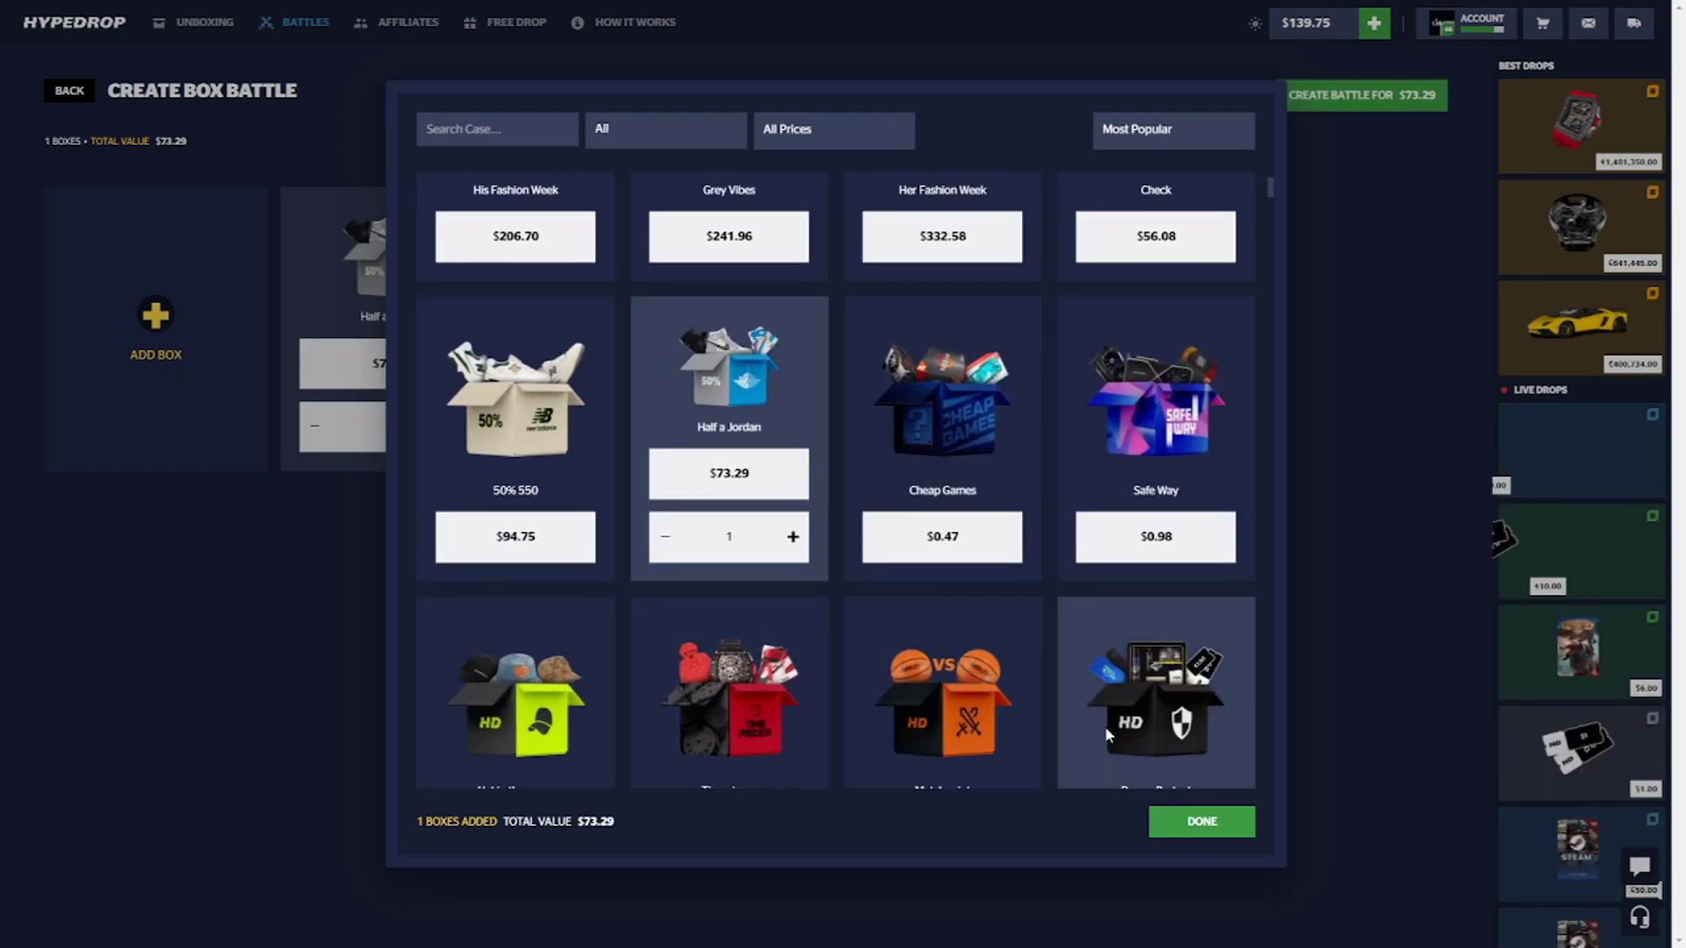
scroll(1002, 718, "down", 2)
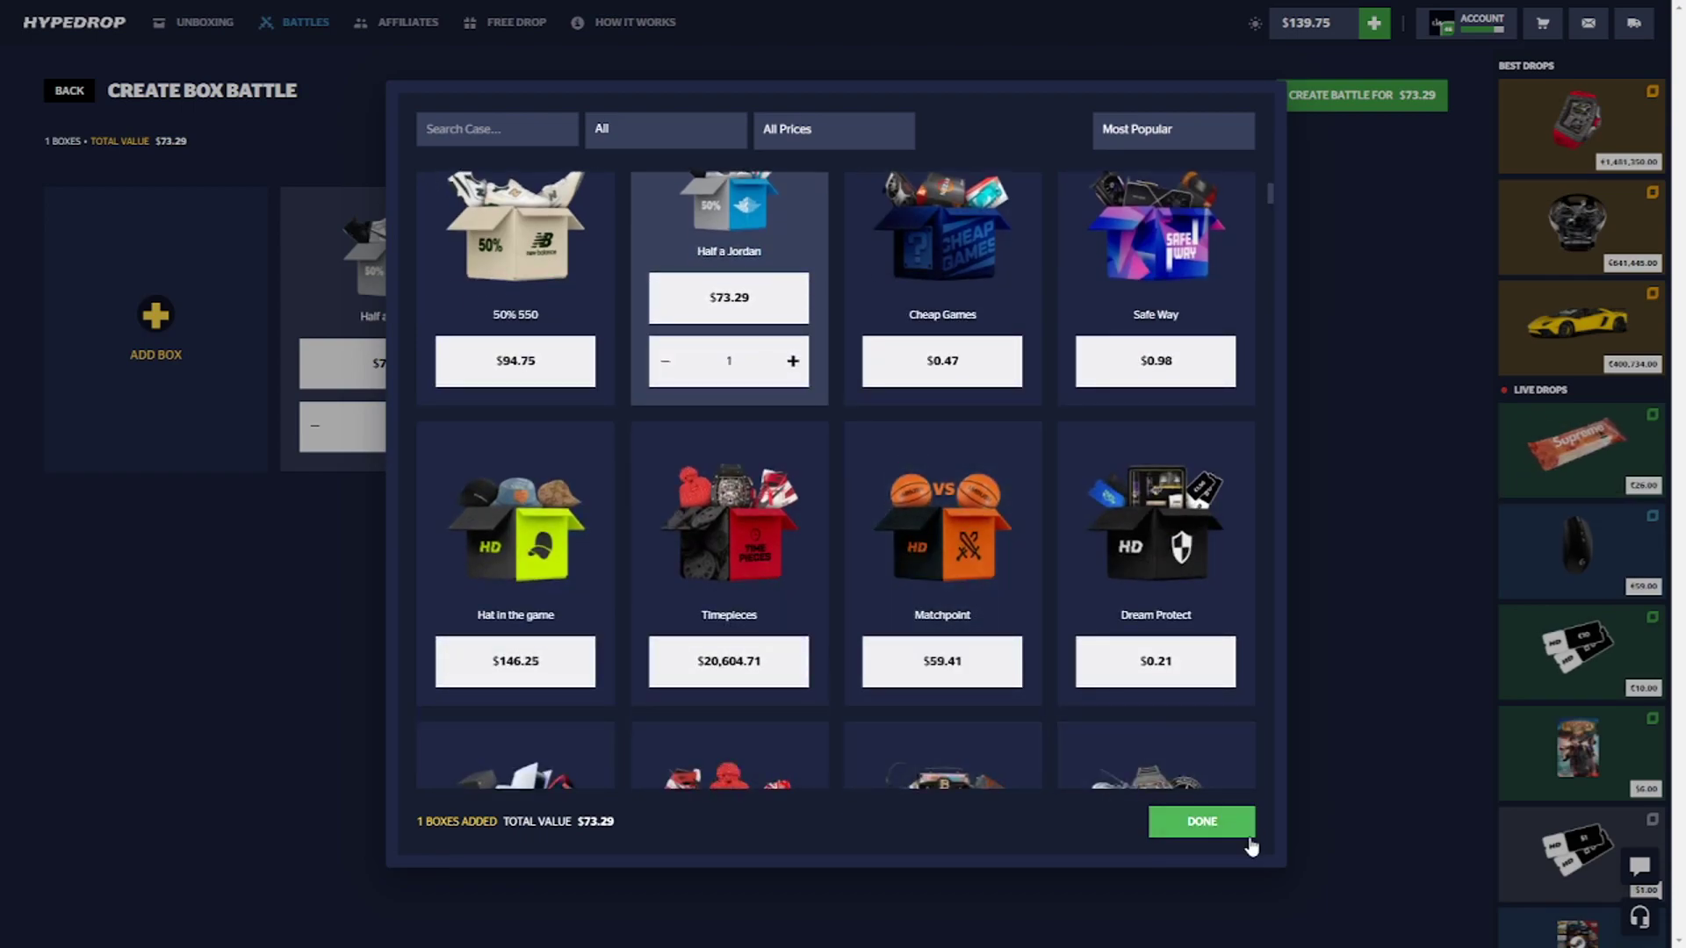
left_click(1225, 827)
left_click(1366, 95)
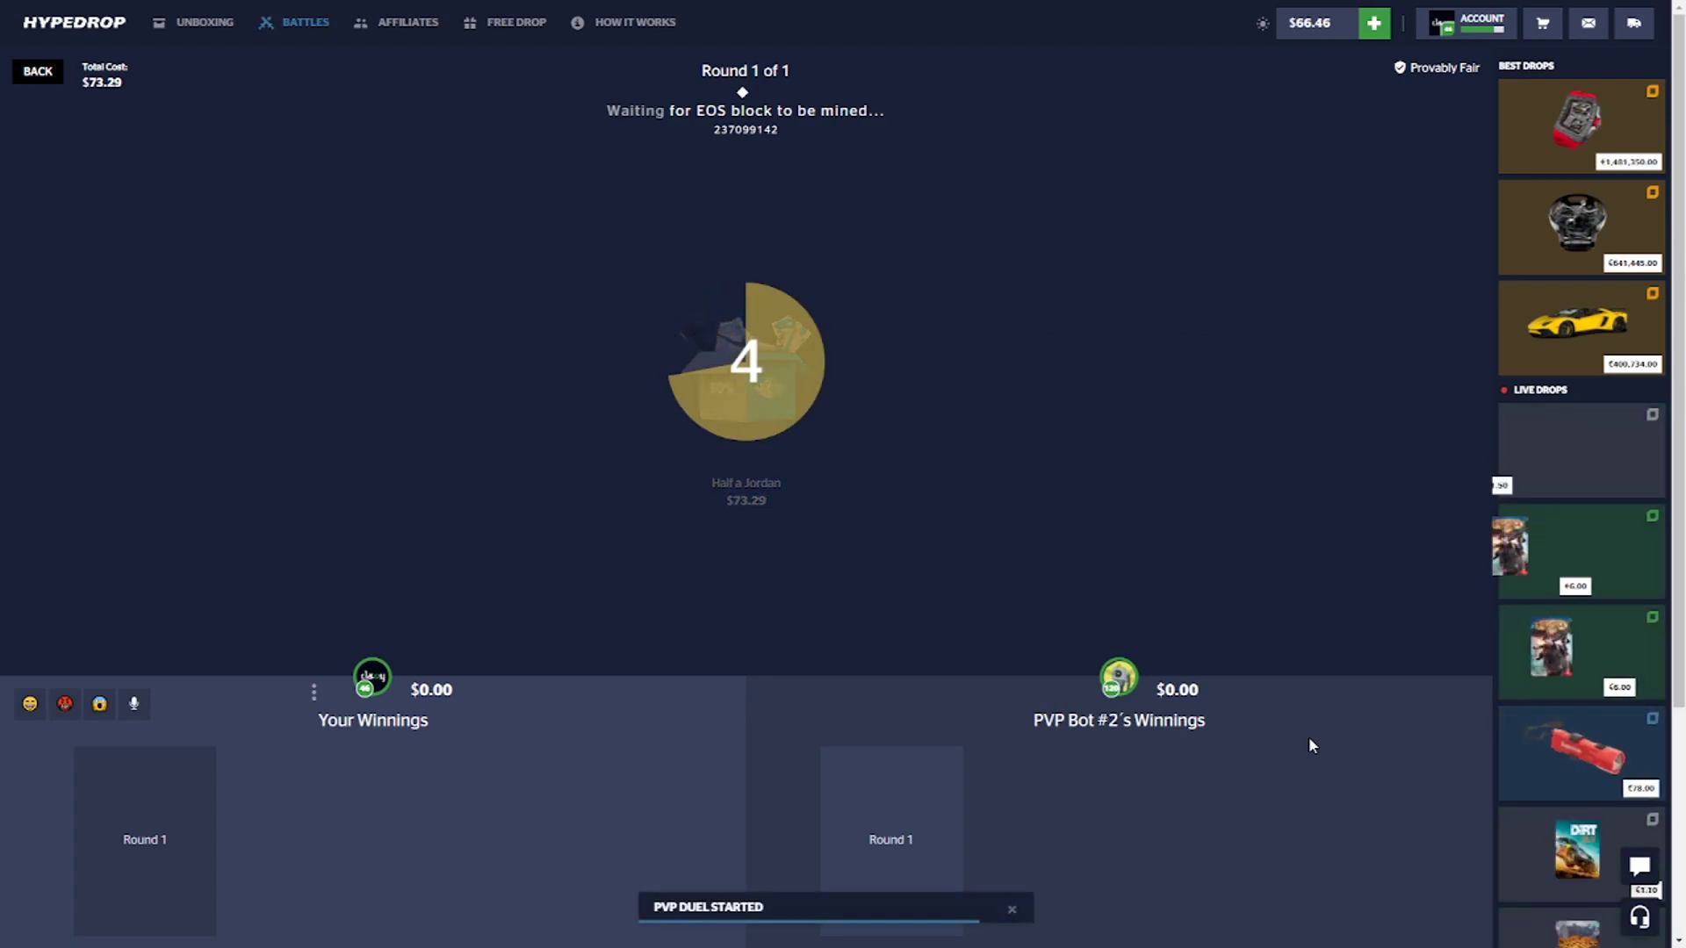
left_click(66, 704)
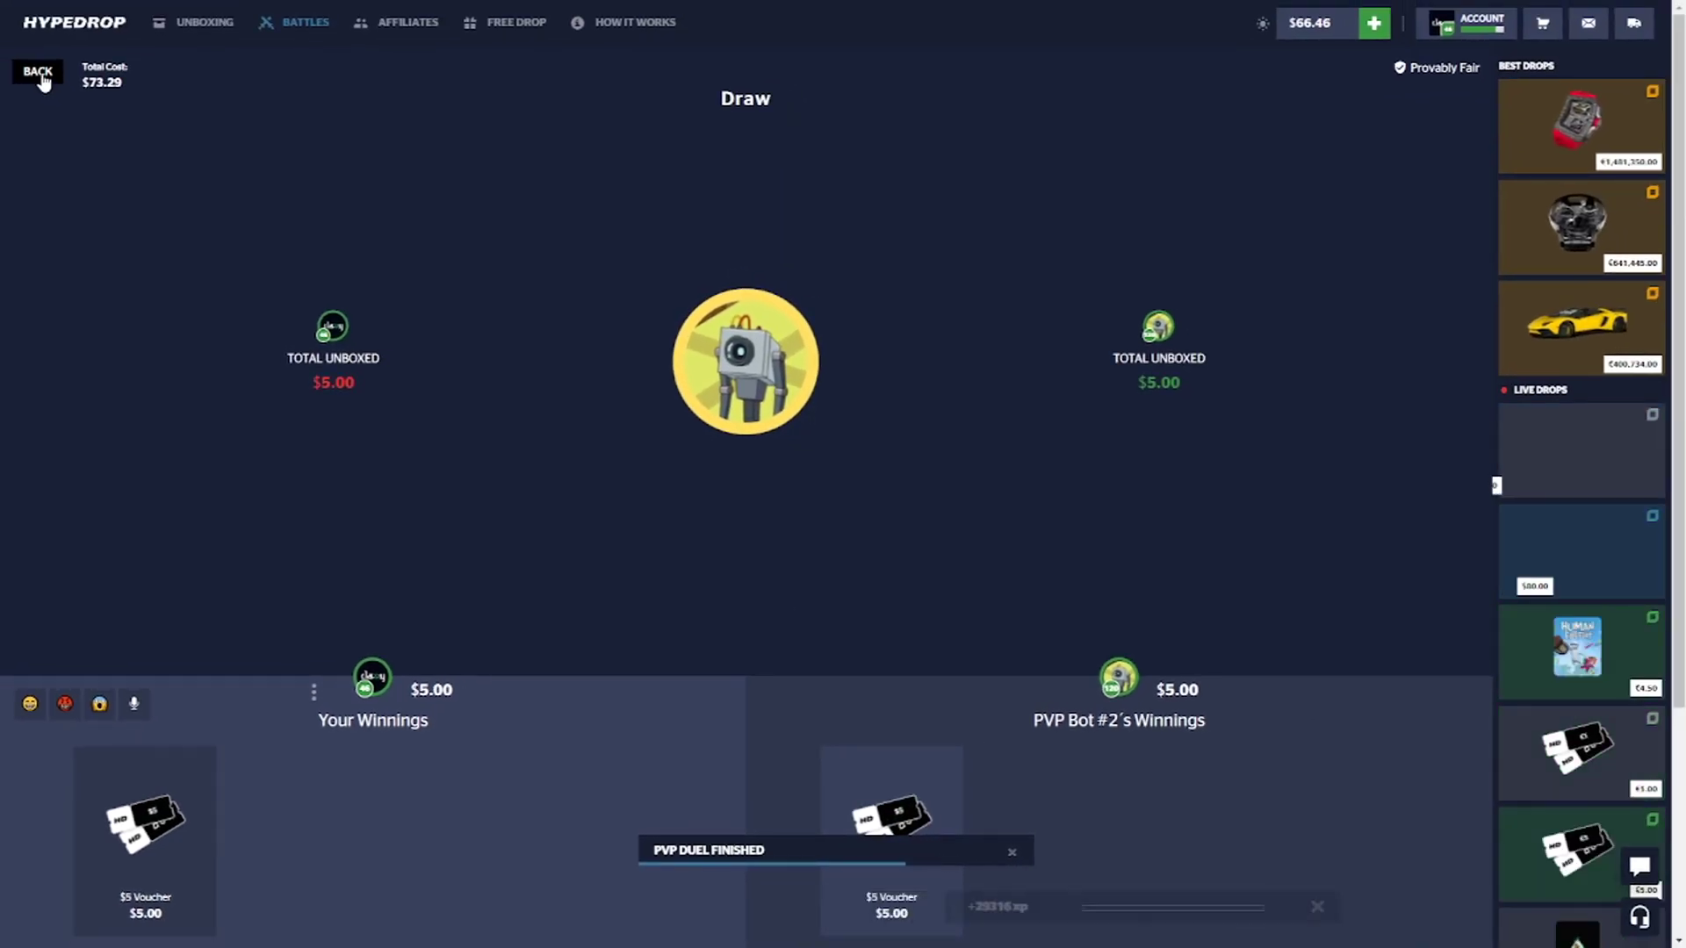
left_click(304, 22)
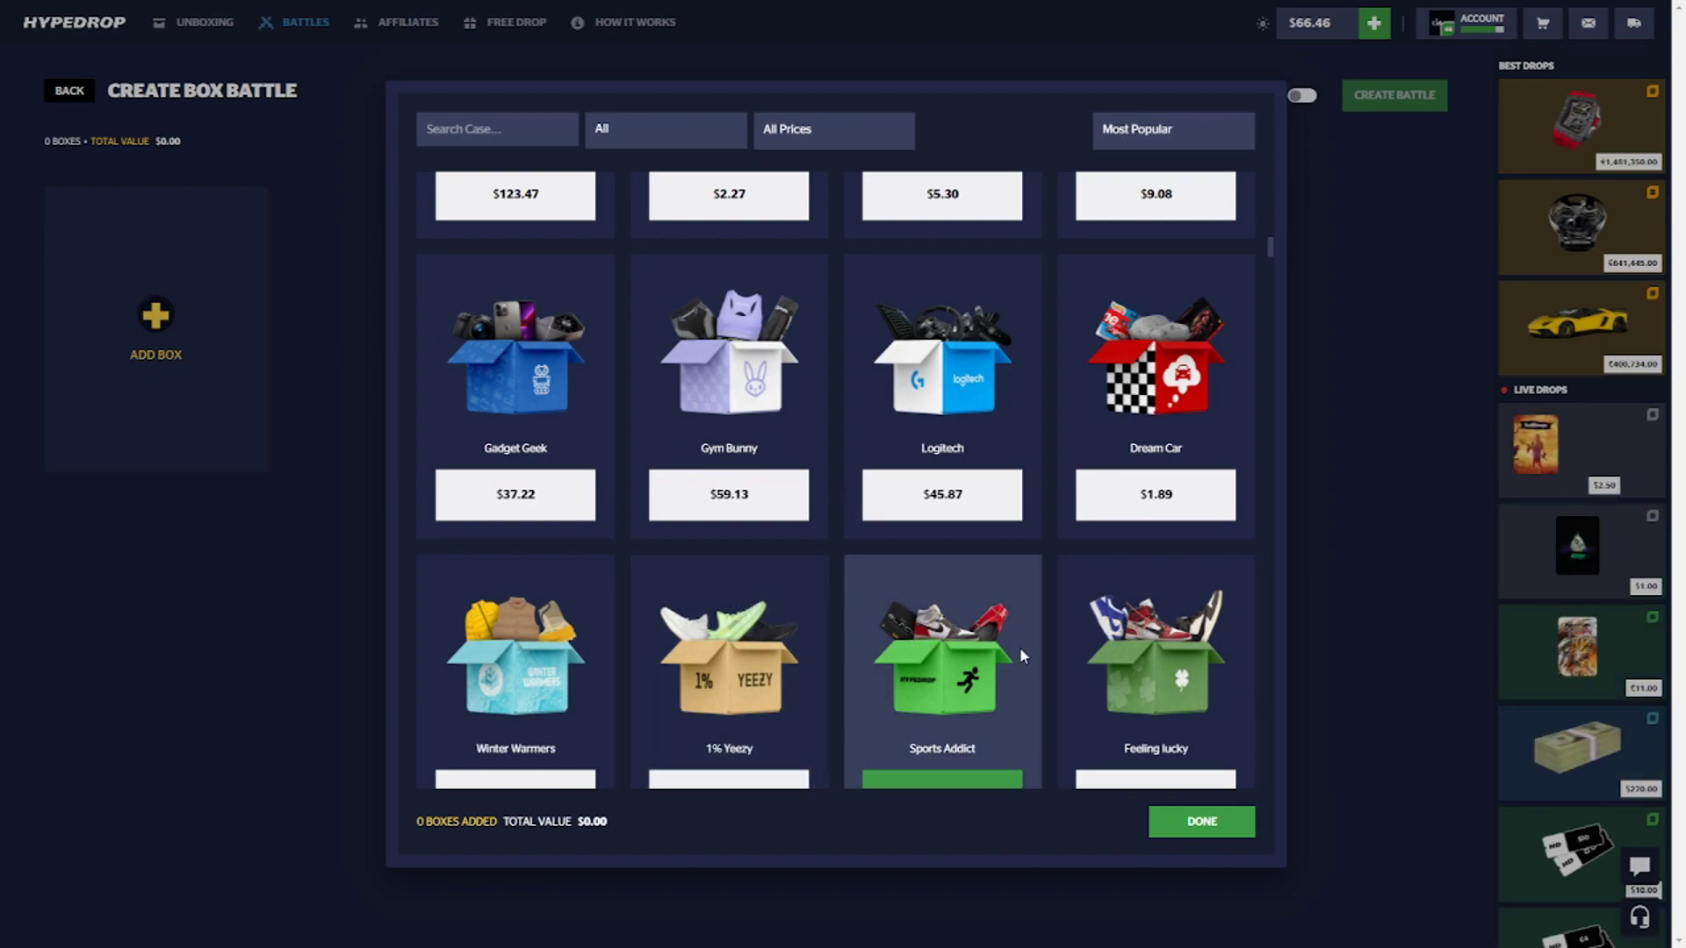
scroll(1089, 619, "down", 1)
scroll(1088, 627, "down", 2)
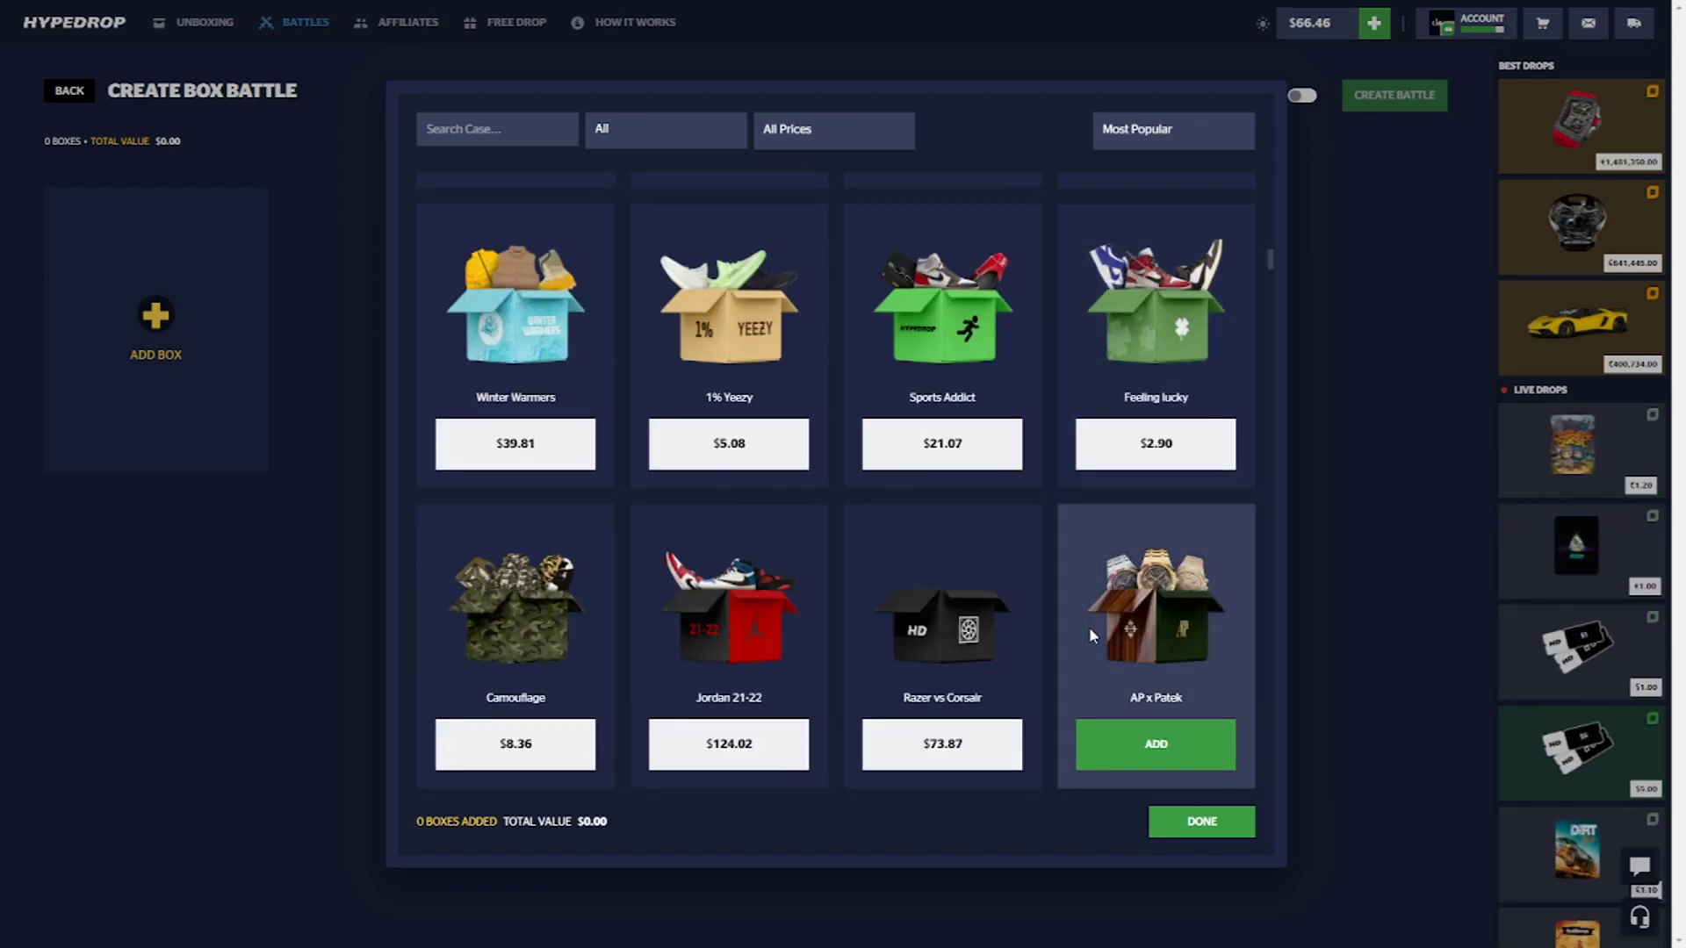
scroll(1091, 667, "down", 2)
scroll(1108, 697, "down", 2)
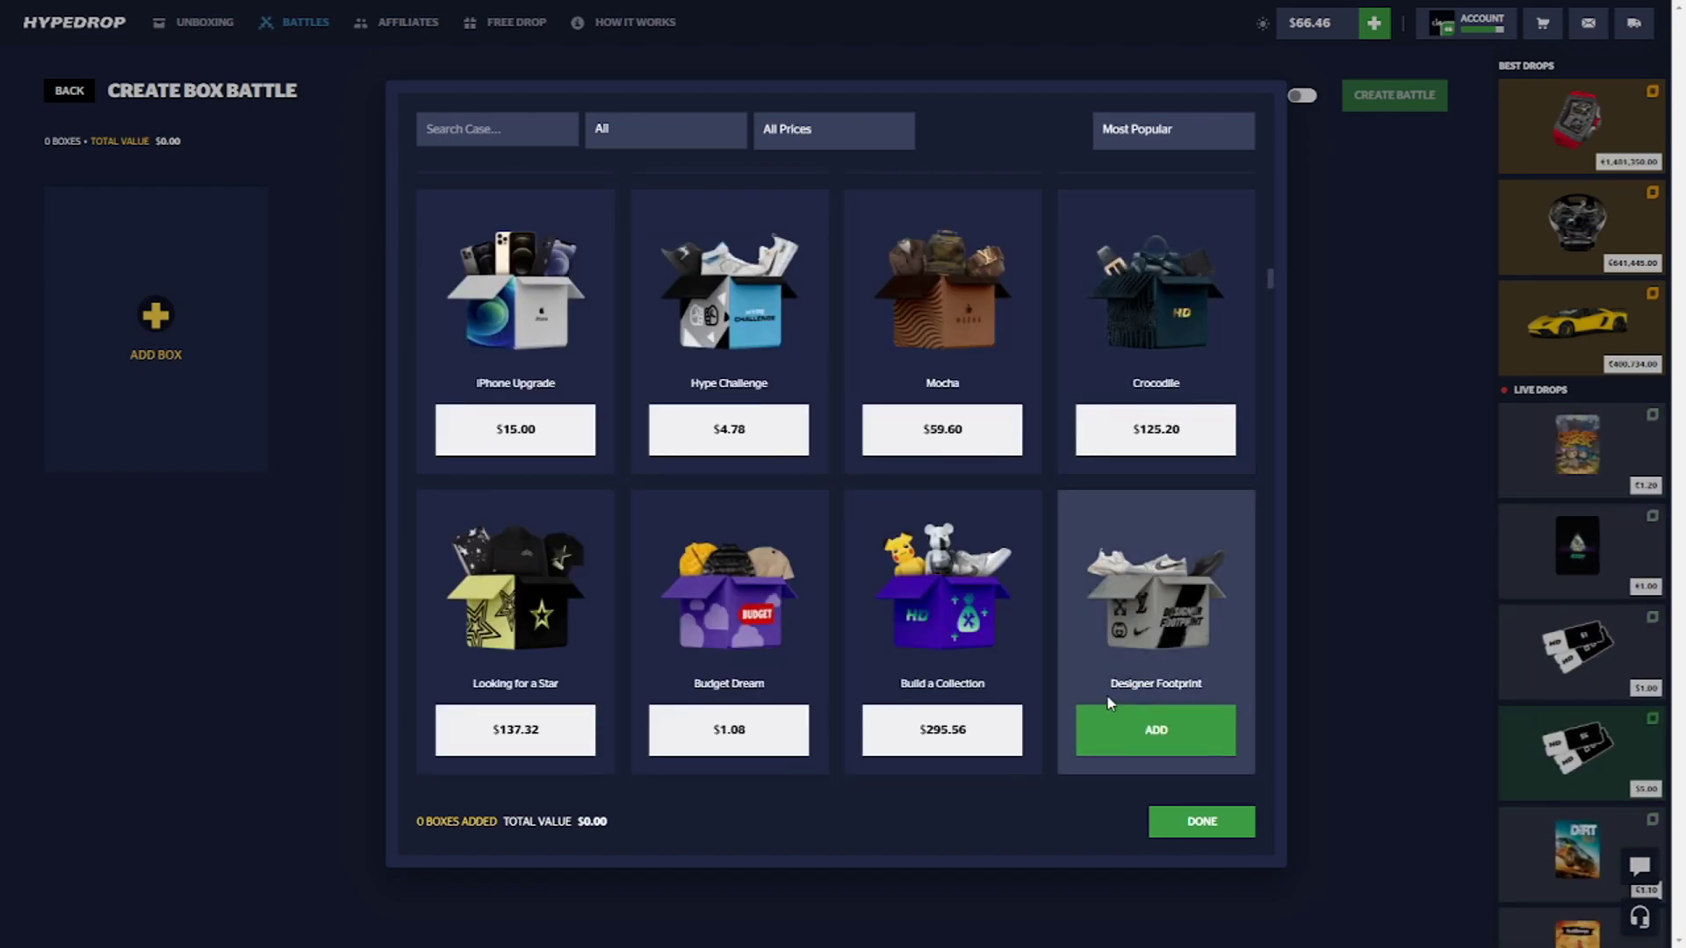
- Battle a bot with one Mocha box, win $175.00 to $0.50, and sell the winnings
left_click(974, 432)
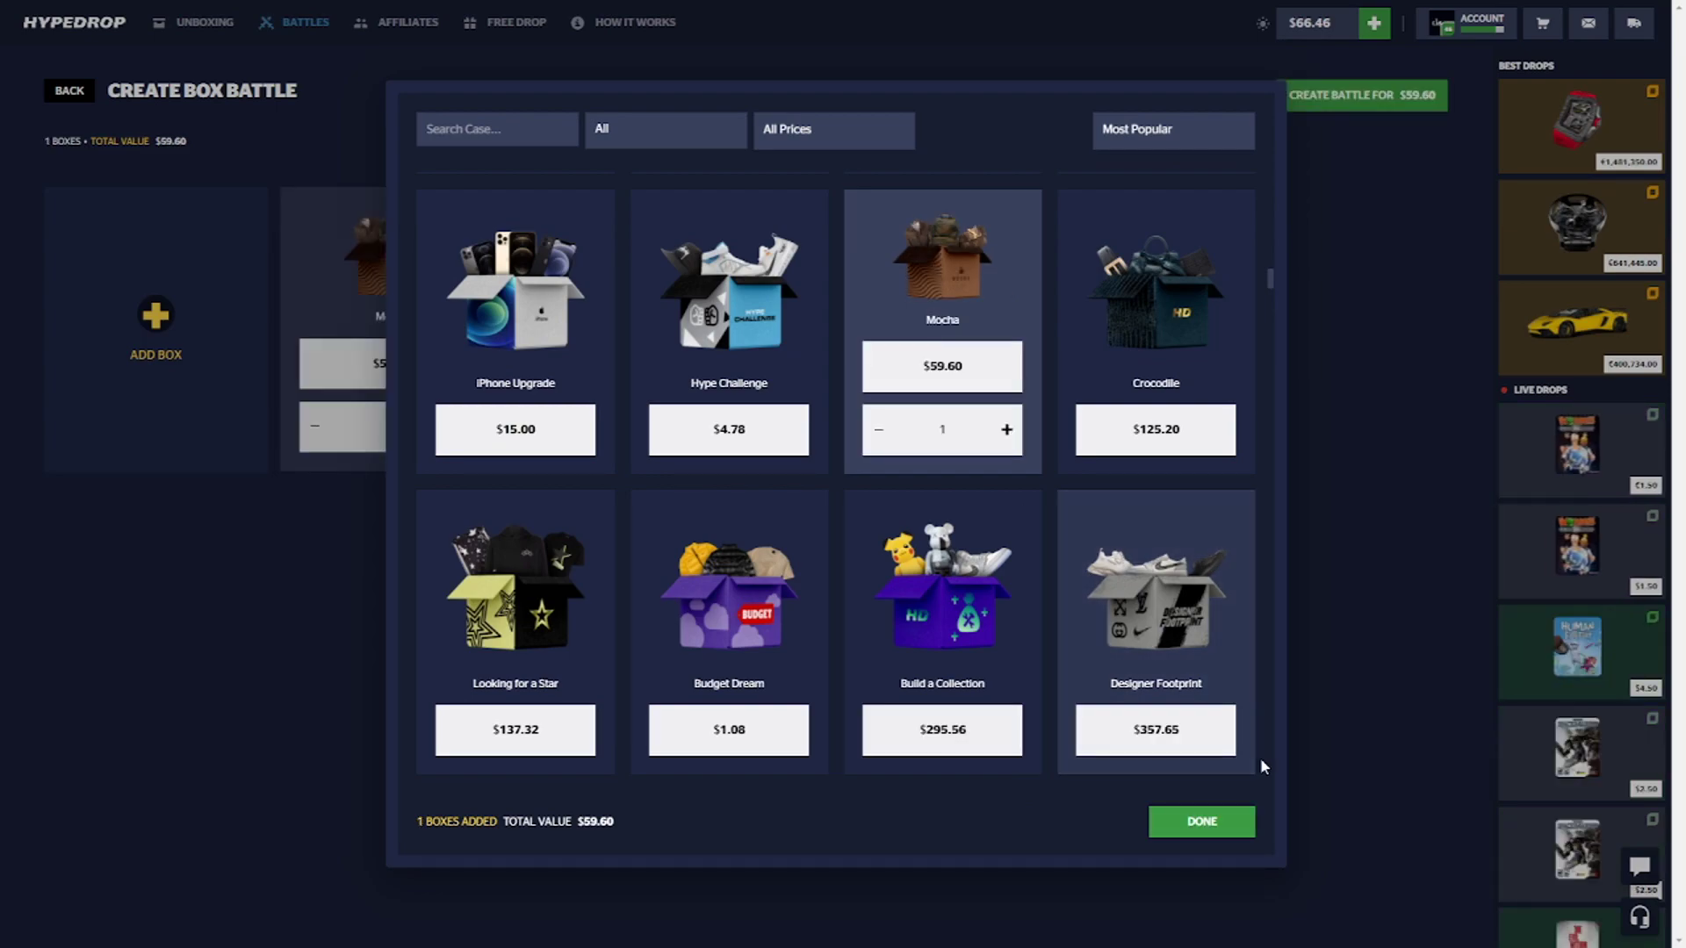
scroll(1155, 660, "down", 2)
left_click(1410, 630)
left_click(1359, 96)
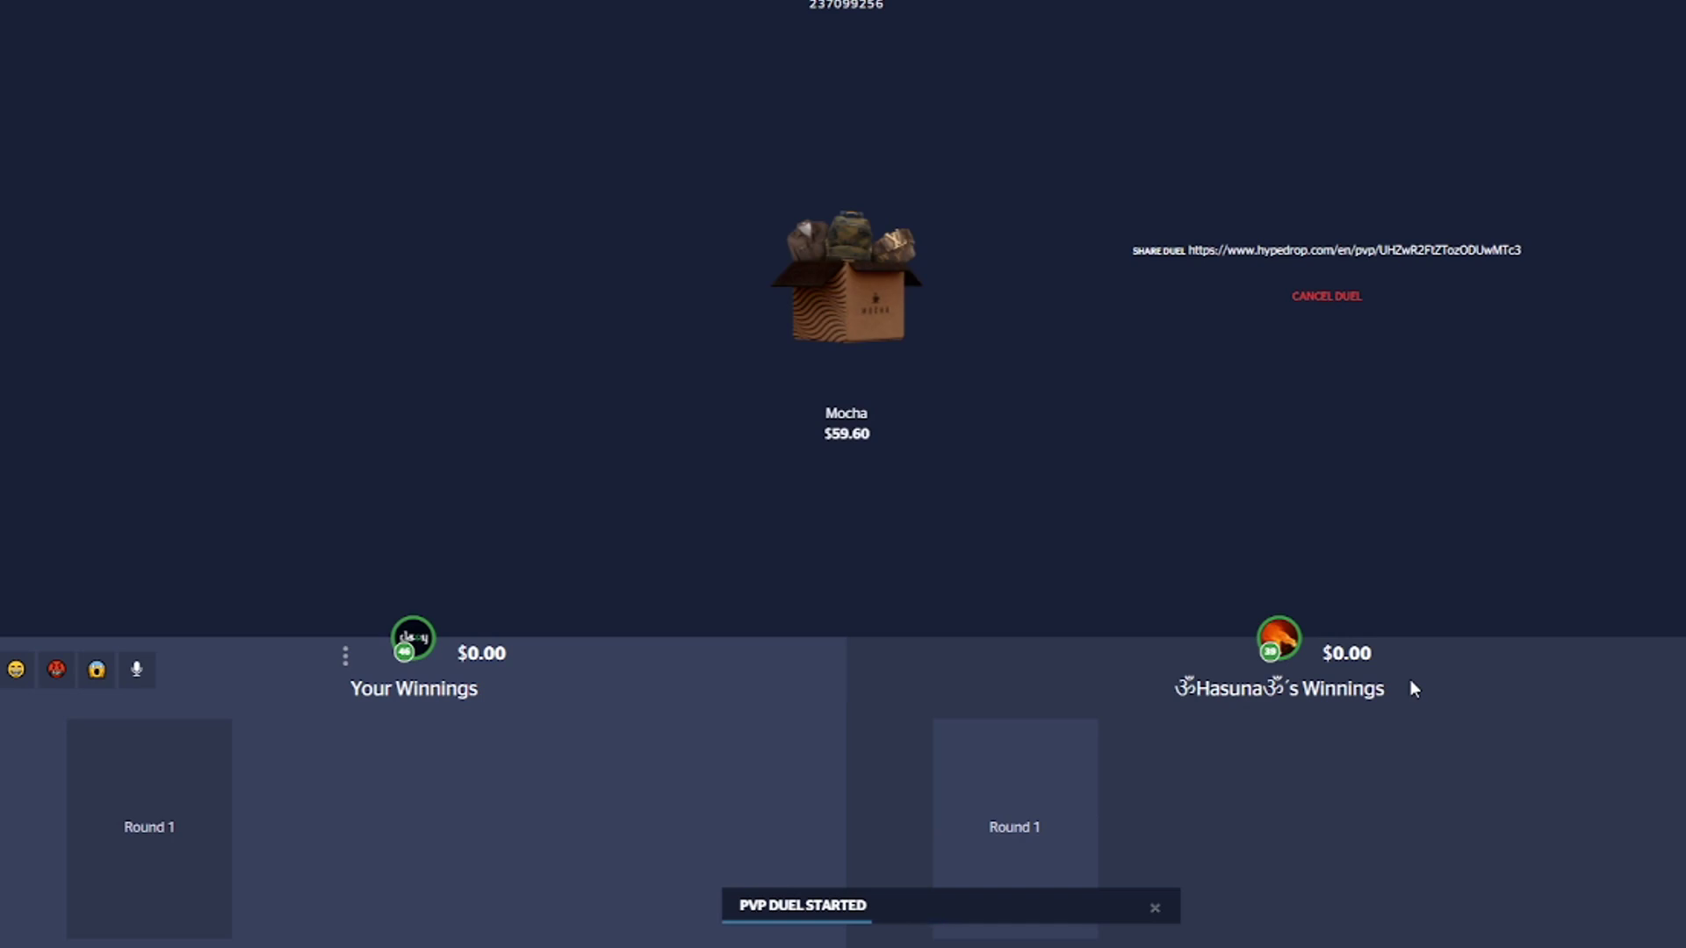
left_click(137, 669)
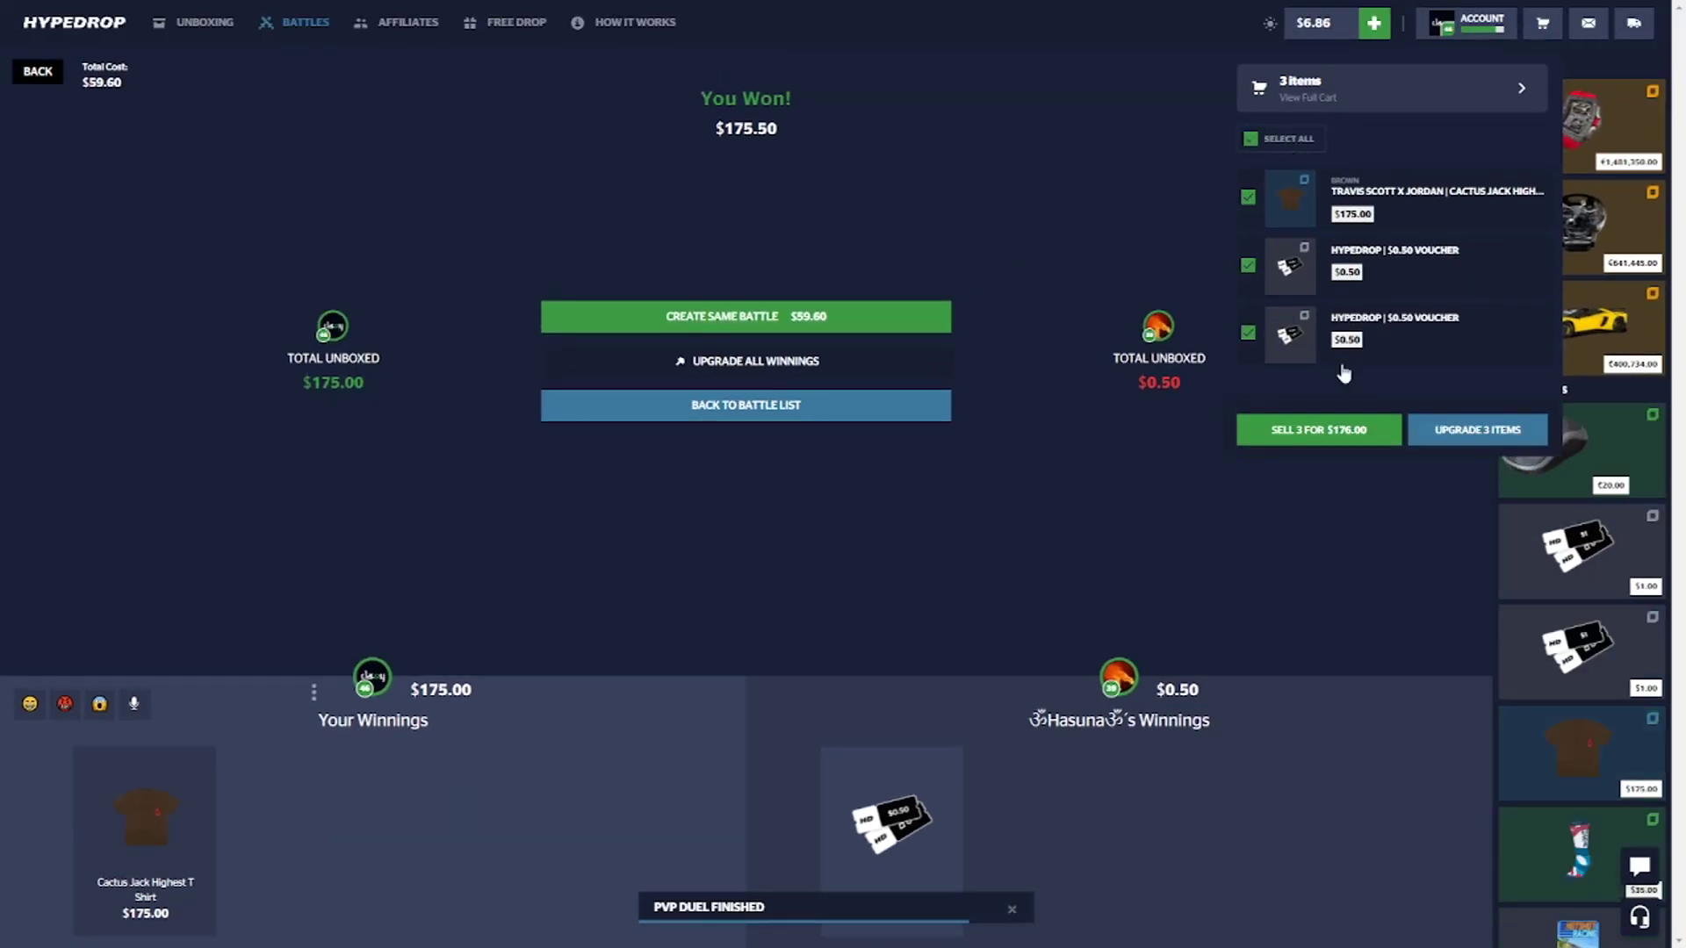
left_click(345, 32)
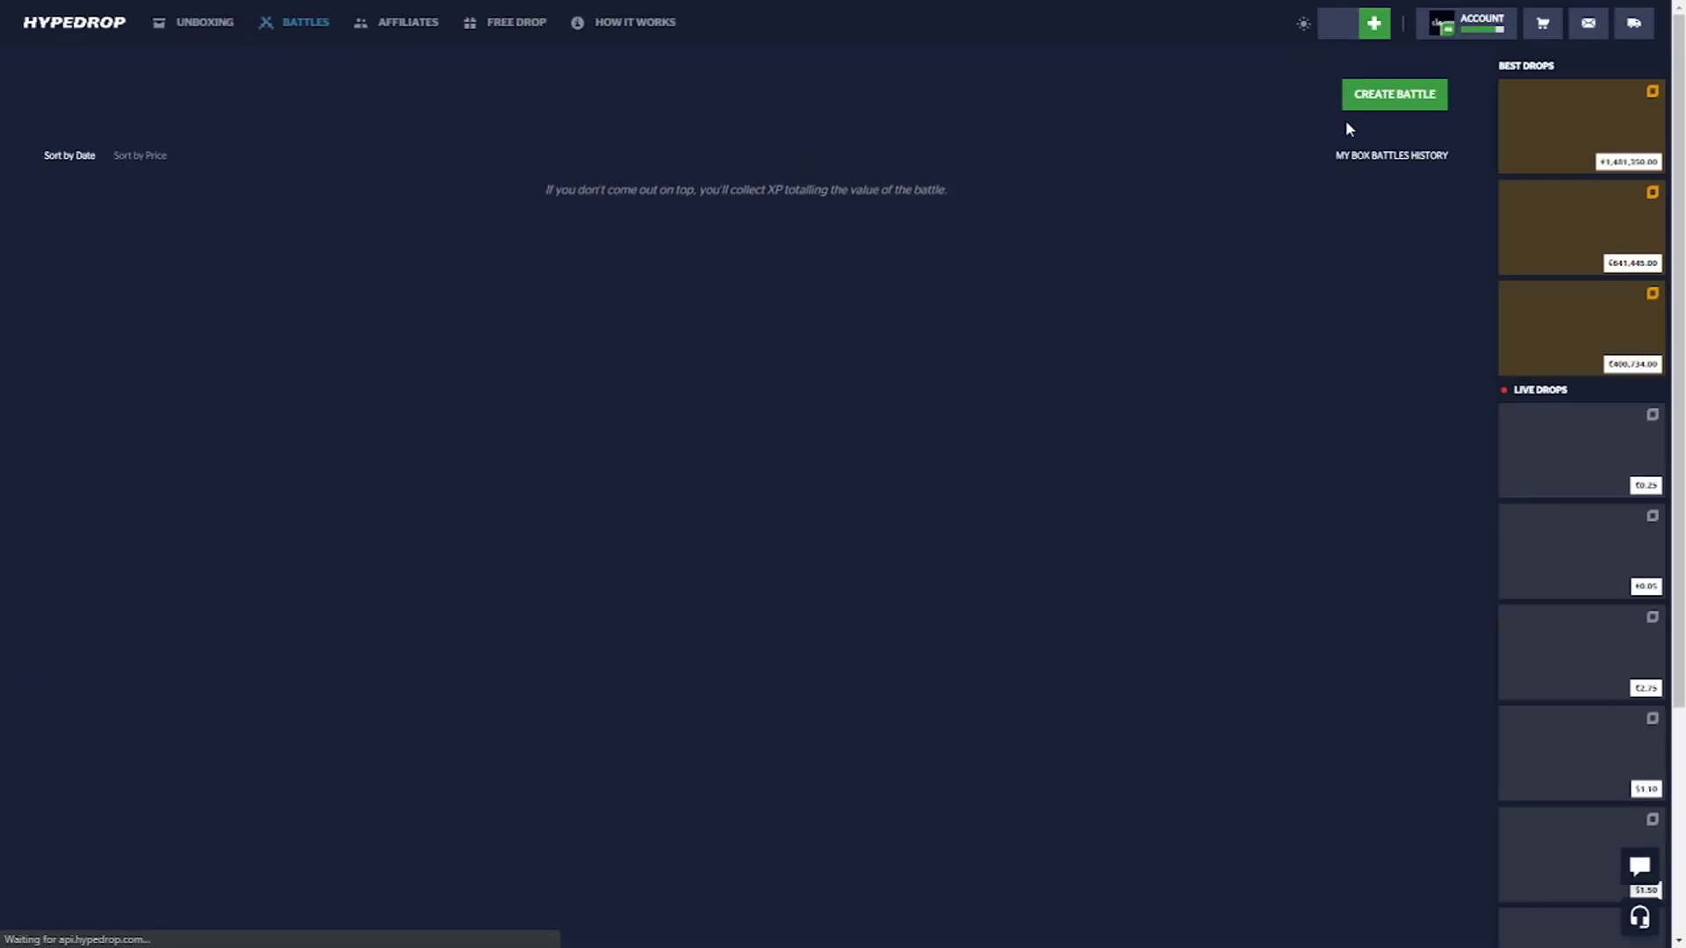
- Add the 50% 550 and IPHONE HUNTER boxes to a new battle, $95.79 total
left_click(1383, 95)
left_click(156, 323)
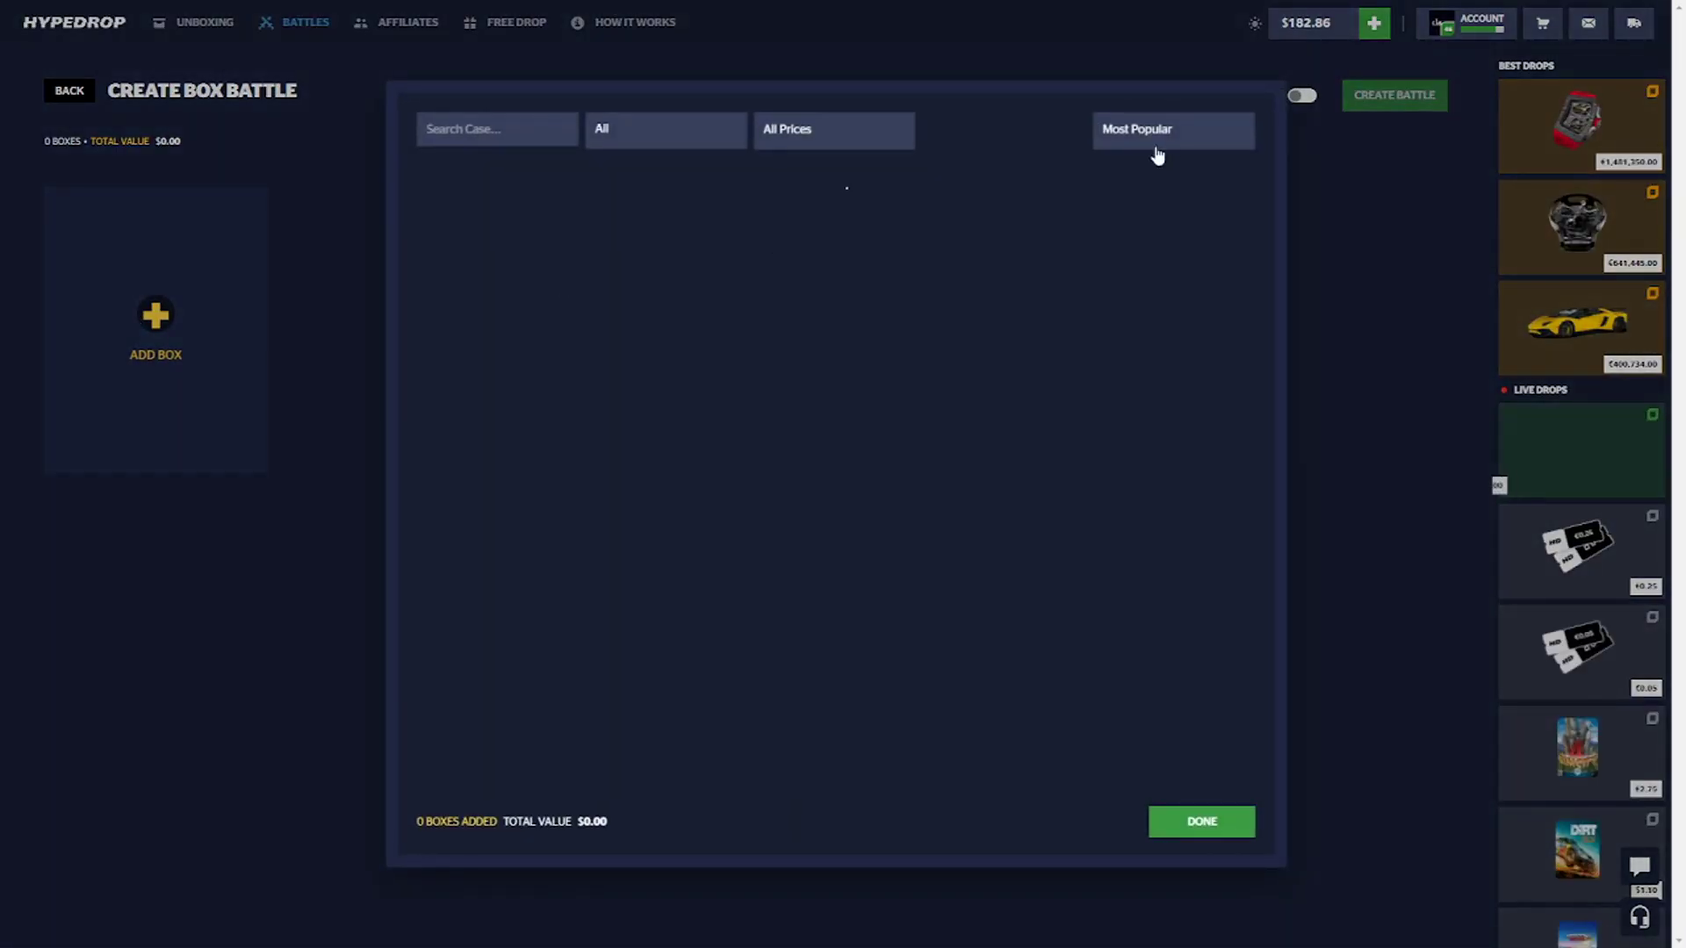
scroll(1165, 493, "down", 2)
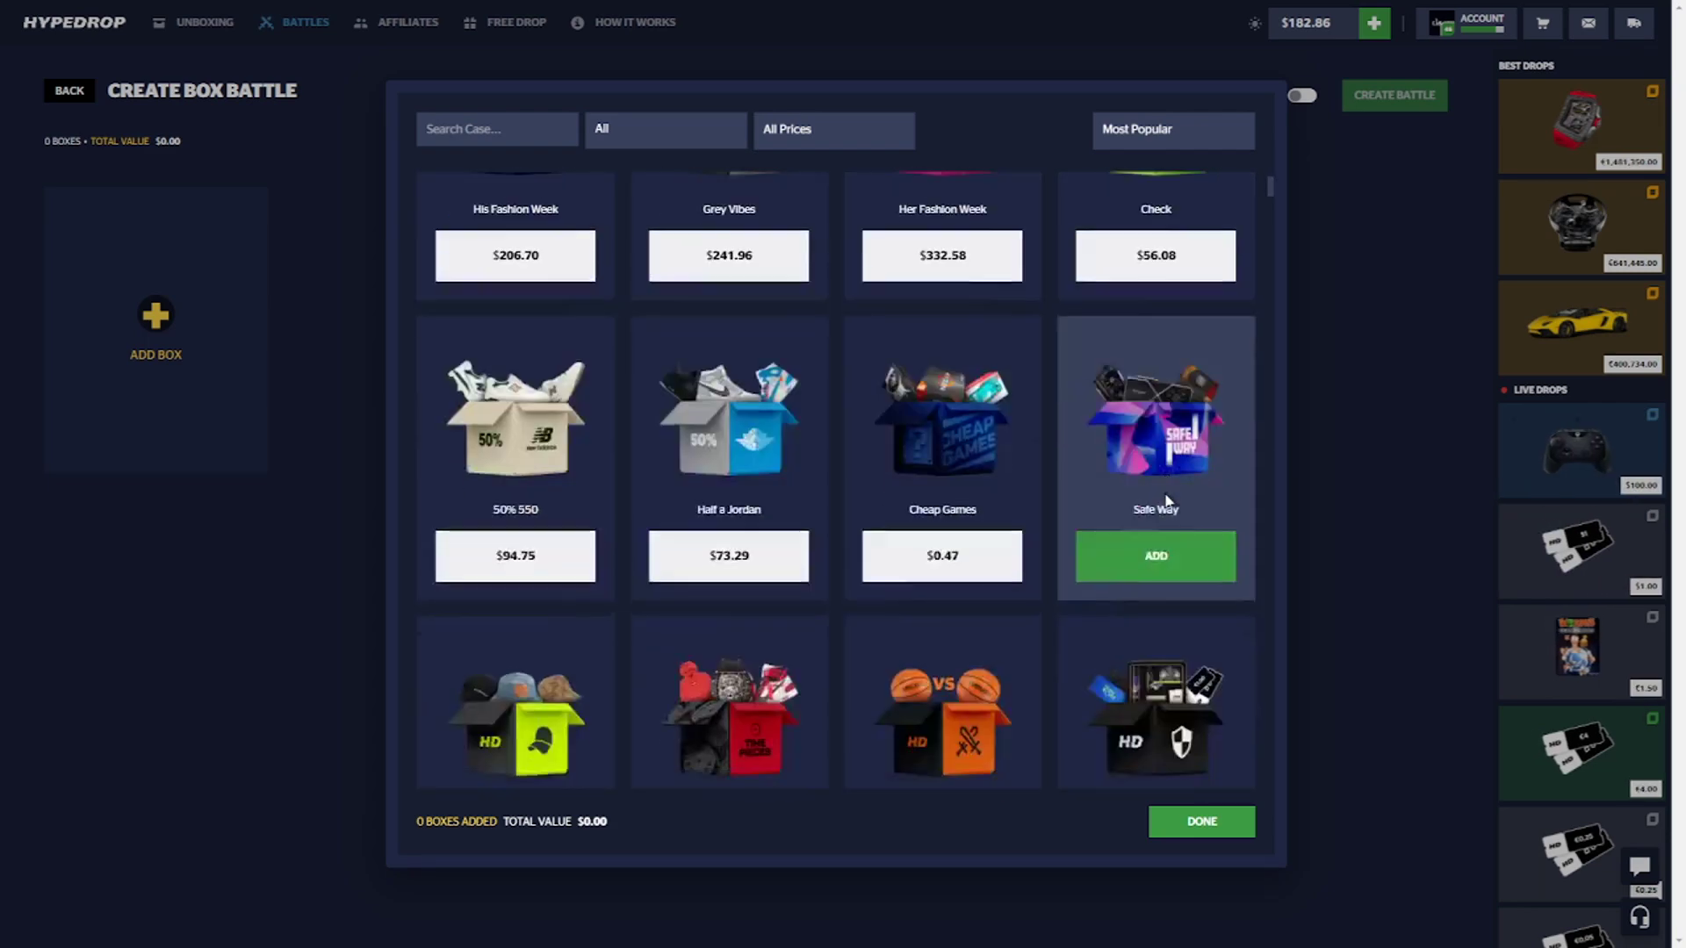
scroll(1172, 490, "down", 2)
scroll(1185, 483, "down", 2)
scroll(737, 458, "down", 2)
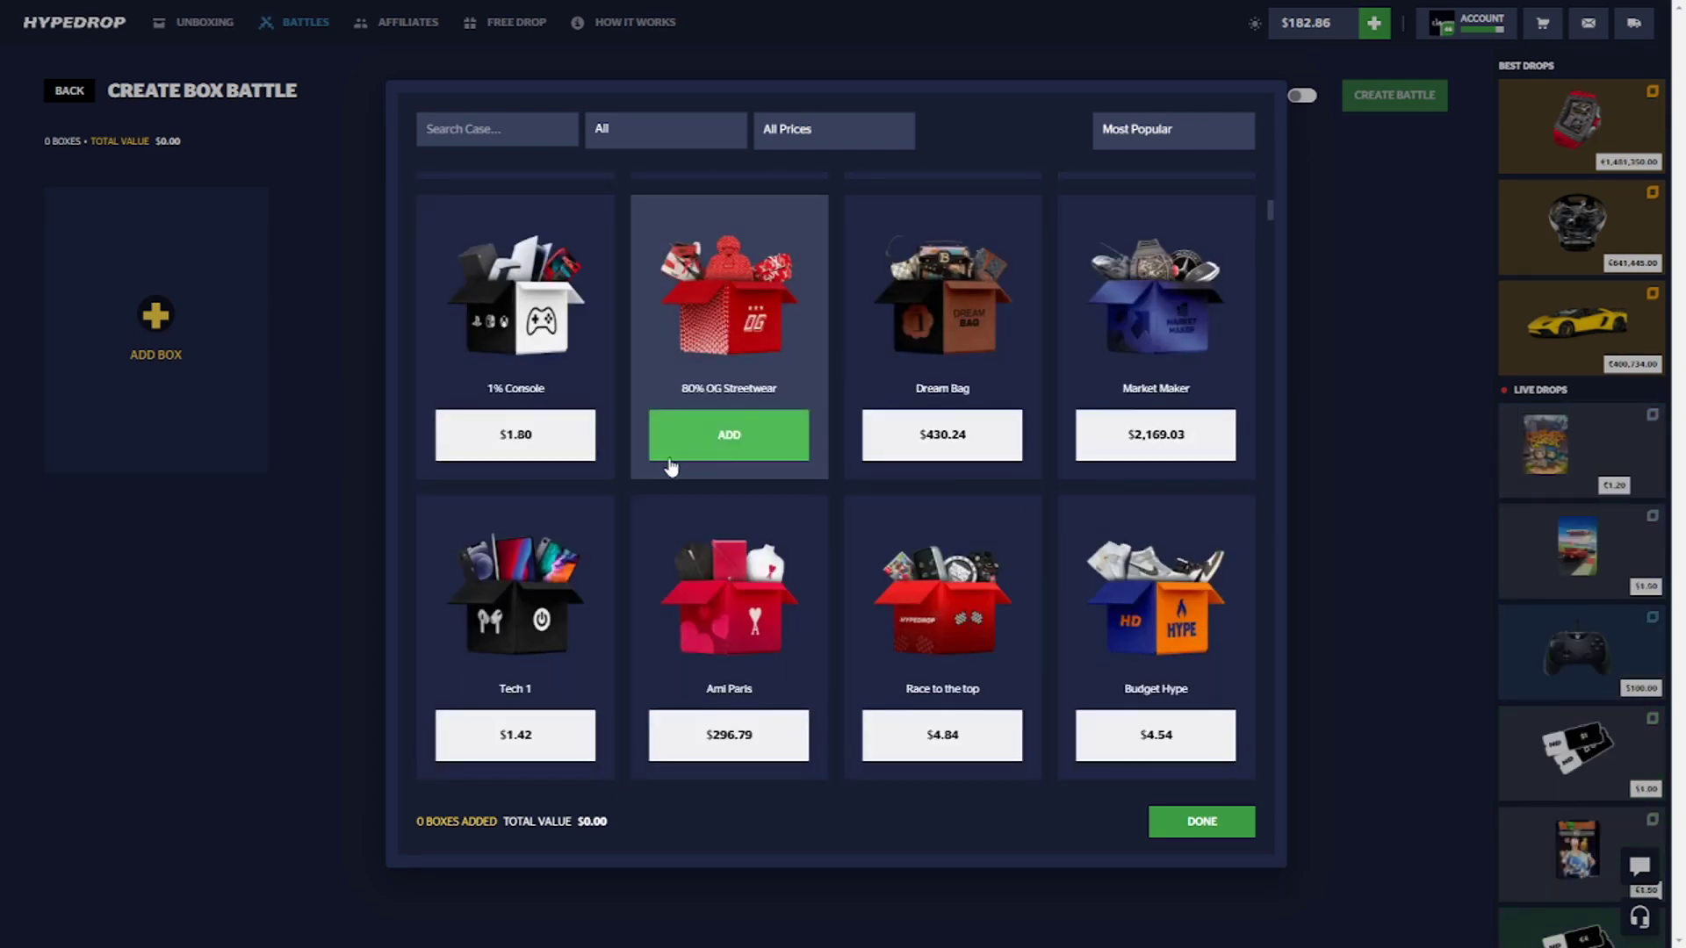
scroll(669, 466, "down", 3)
left_click(566, 541)
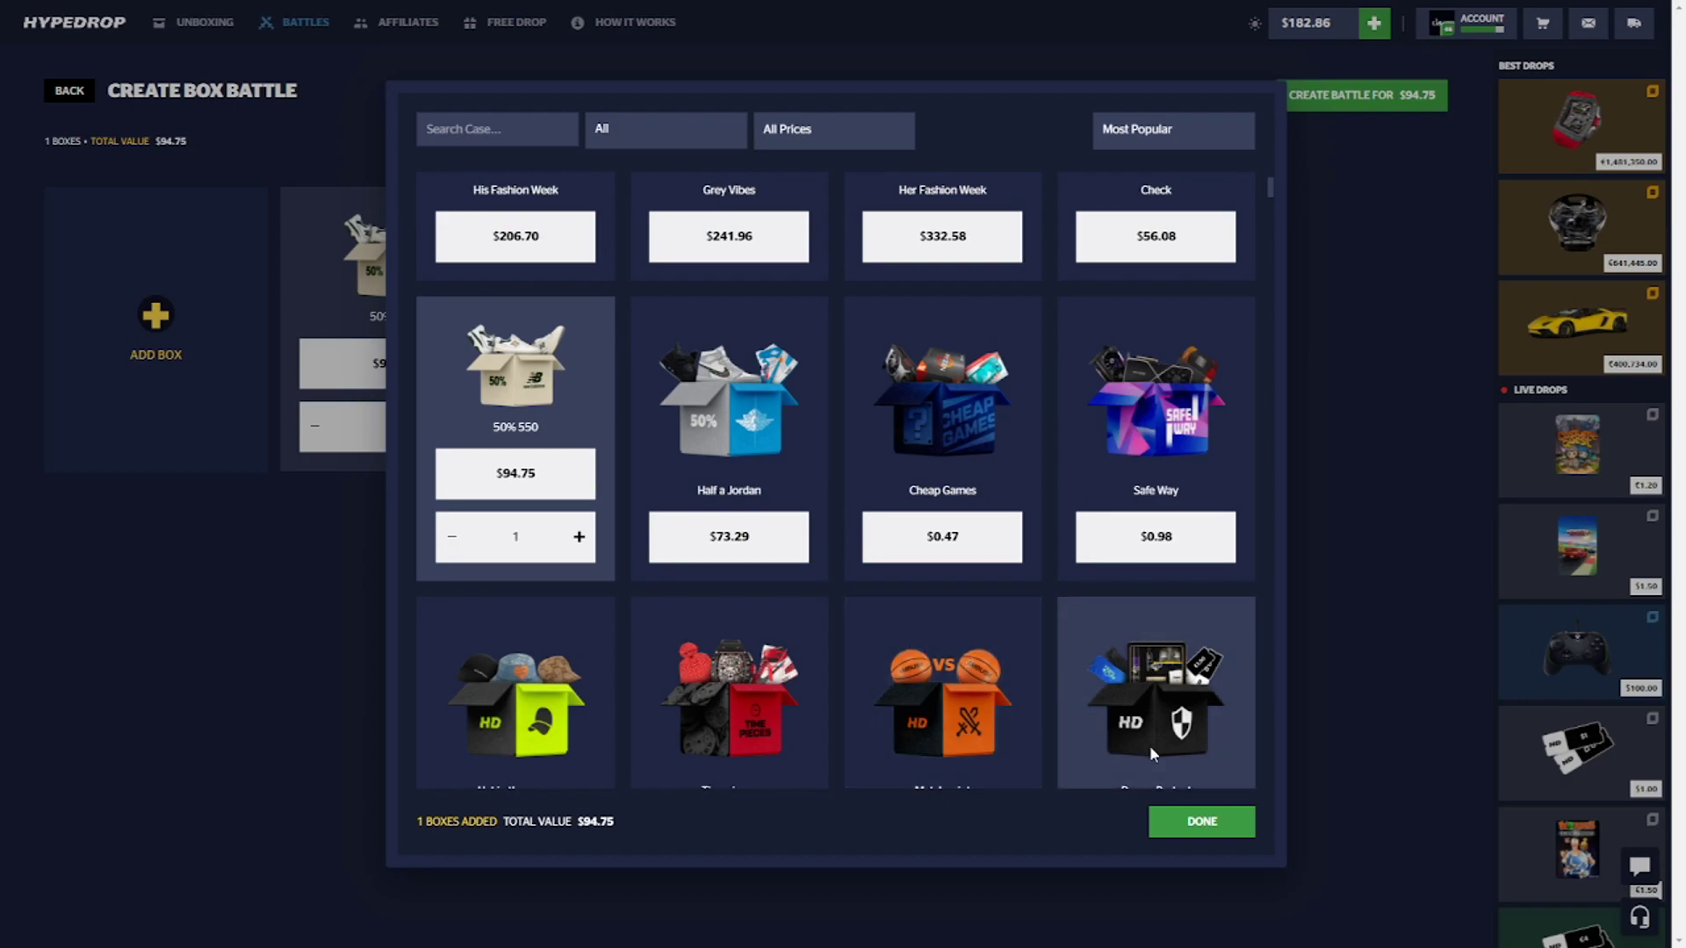
left_click(1198, 825)
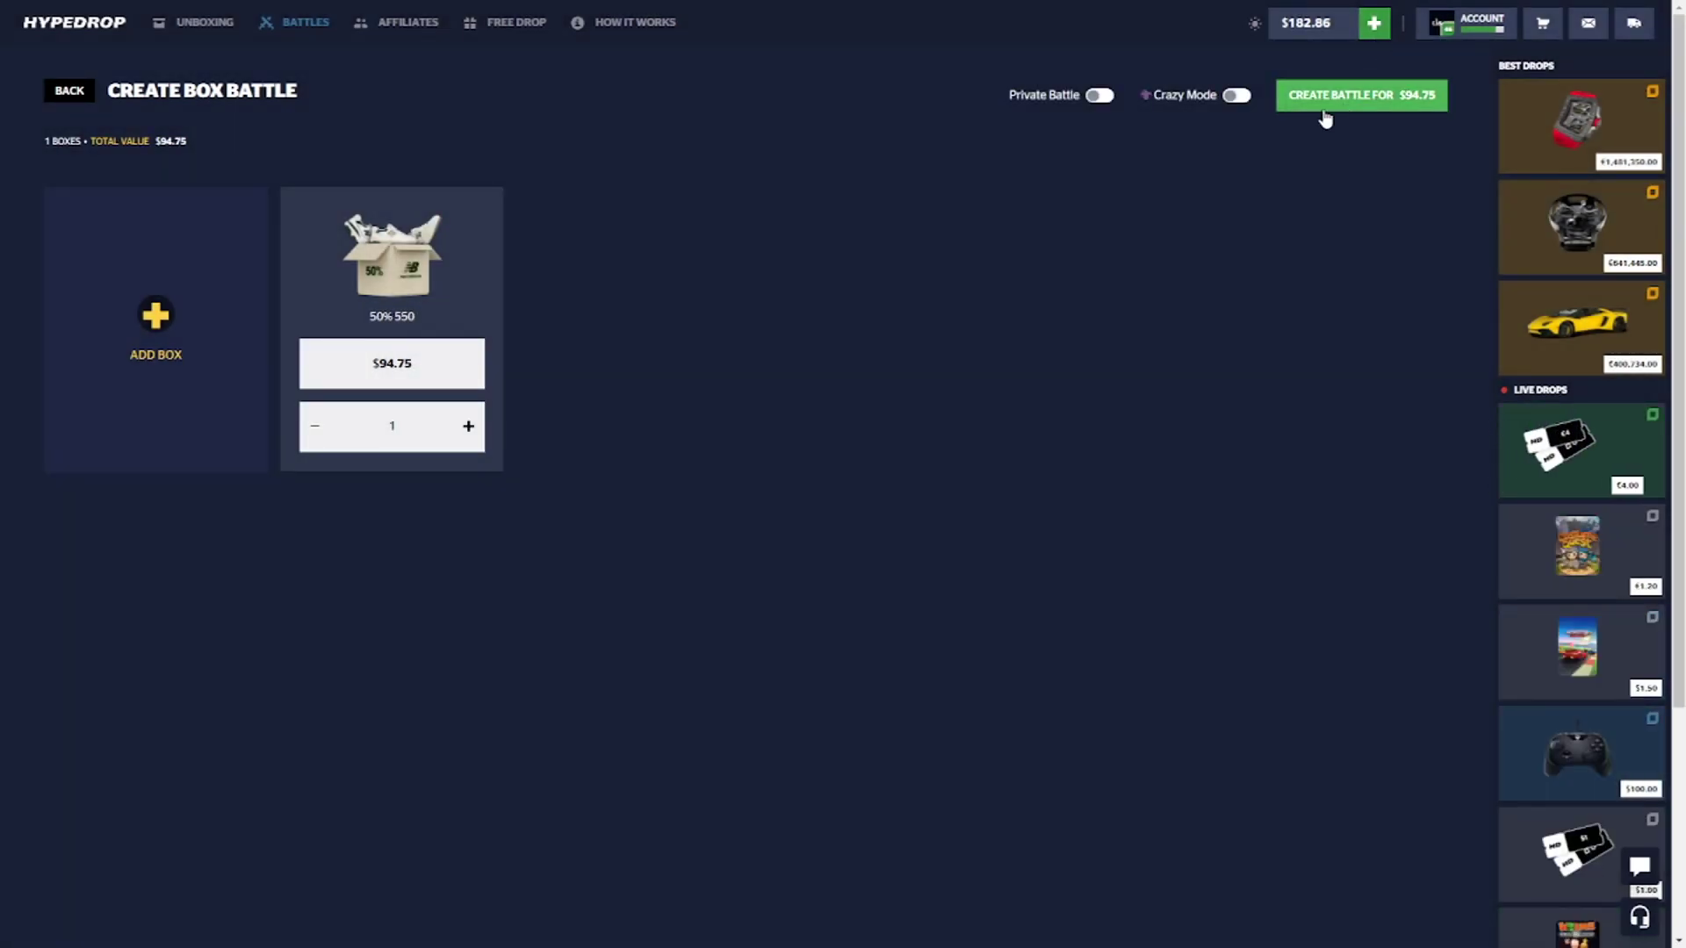
left_click(125, 327)
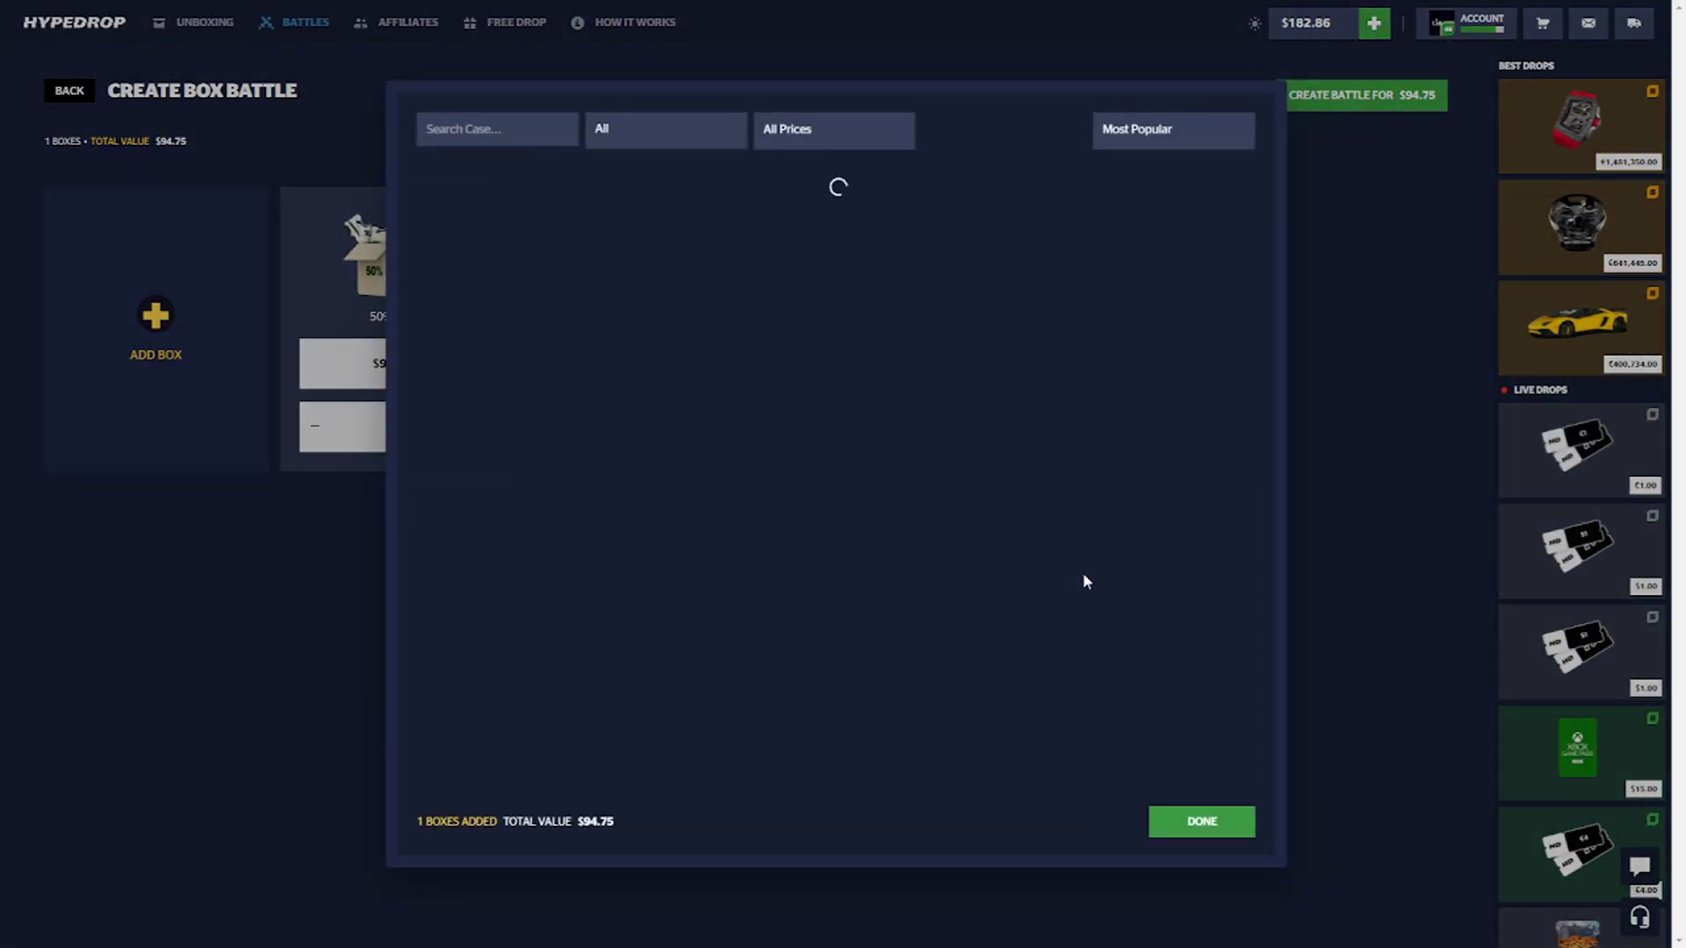
scroll(1137, 570, "down", 3)
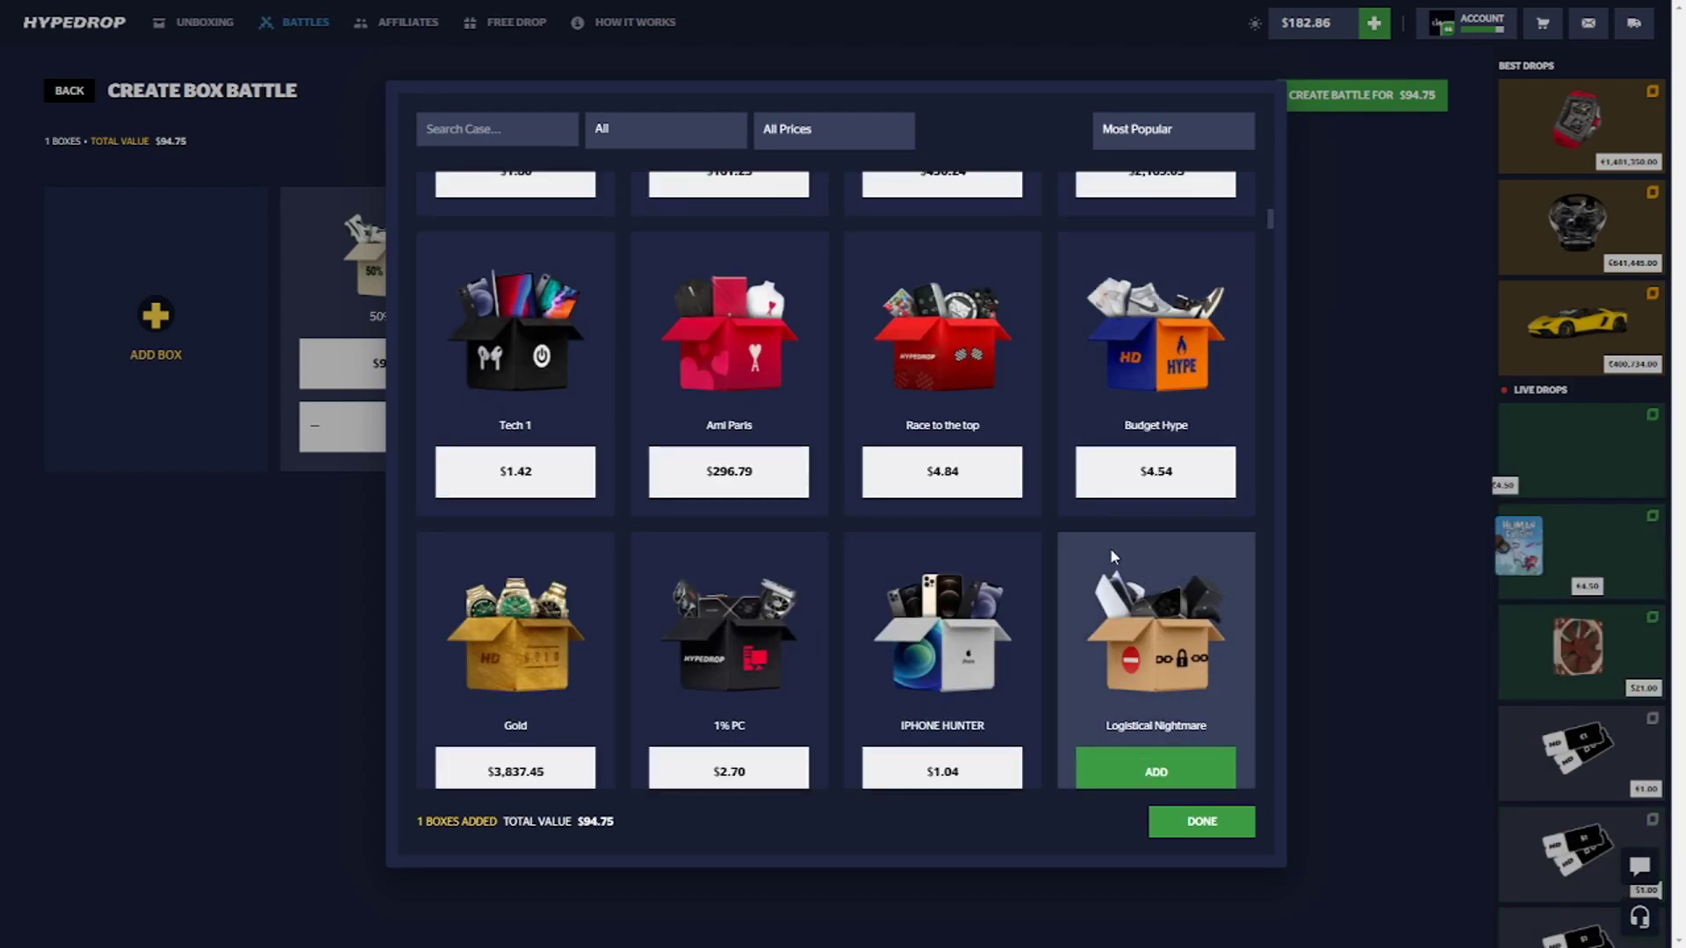
scroll(1055, 527, "down", 2)
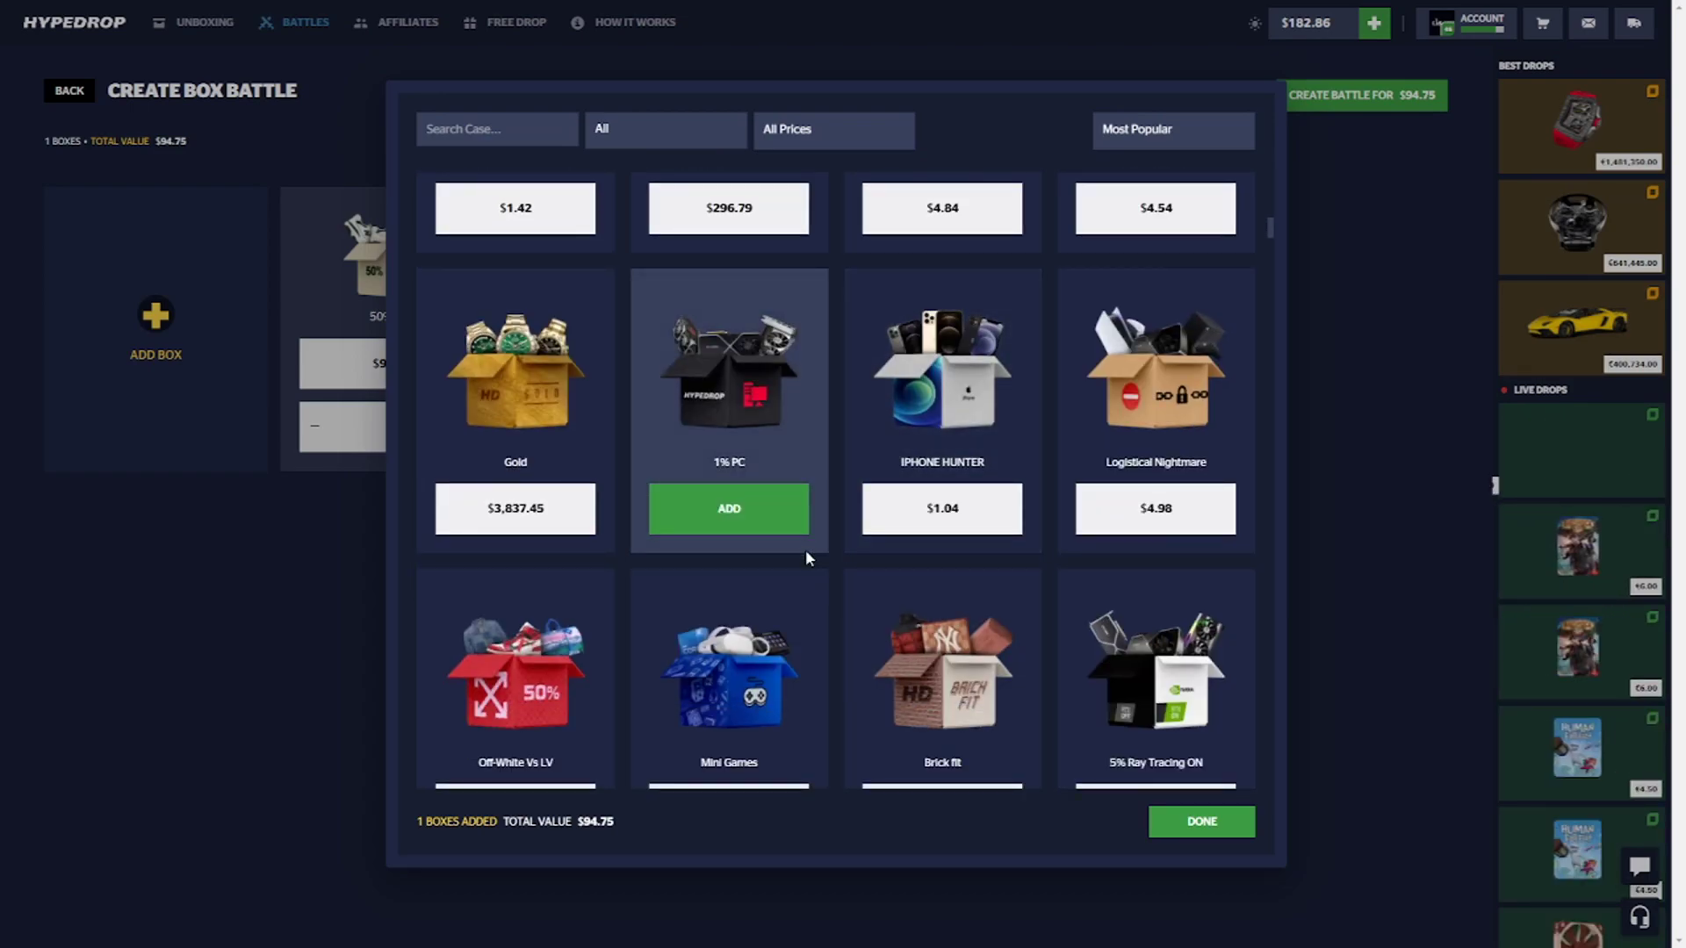
scroll(1018, 531, "down", 1)
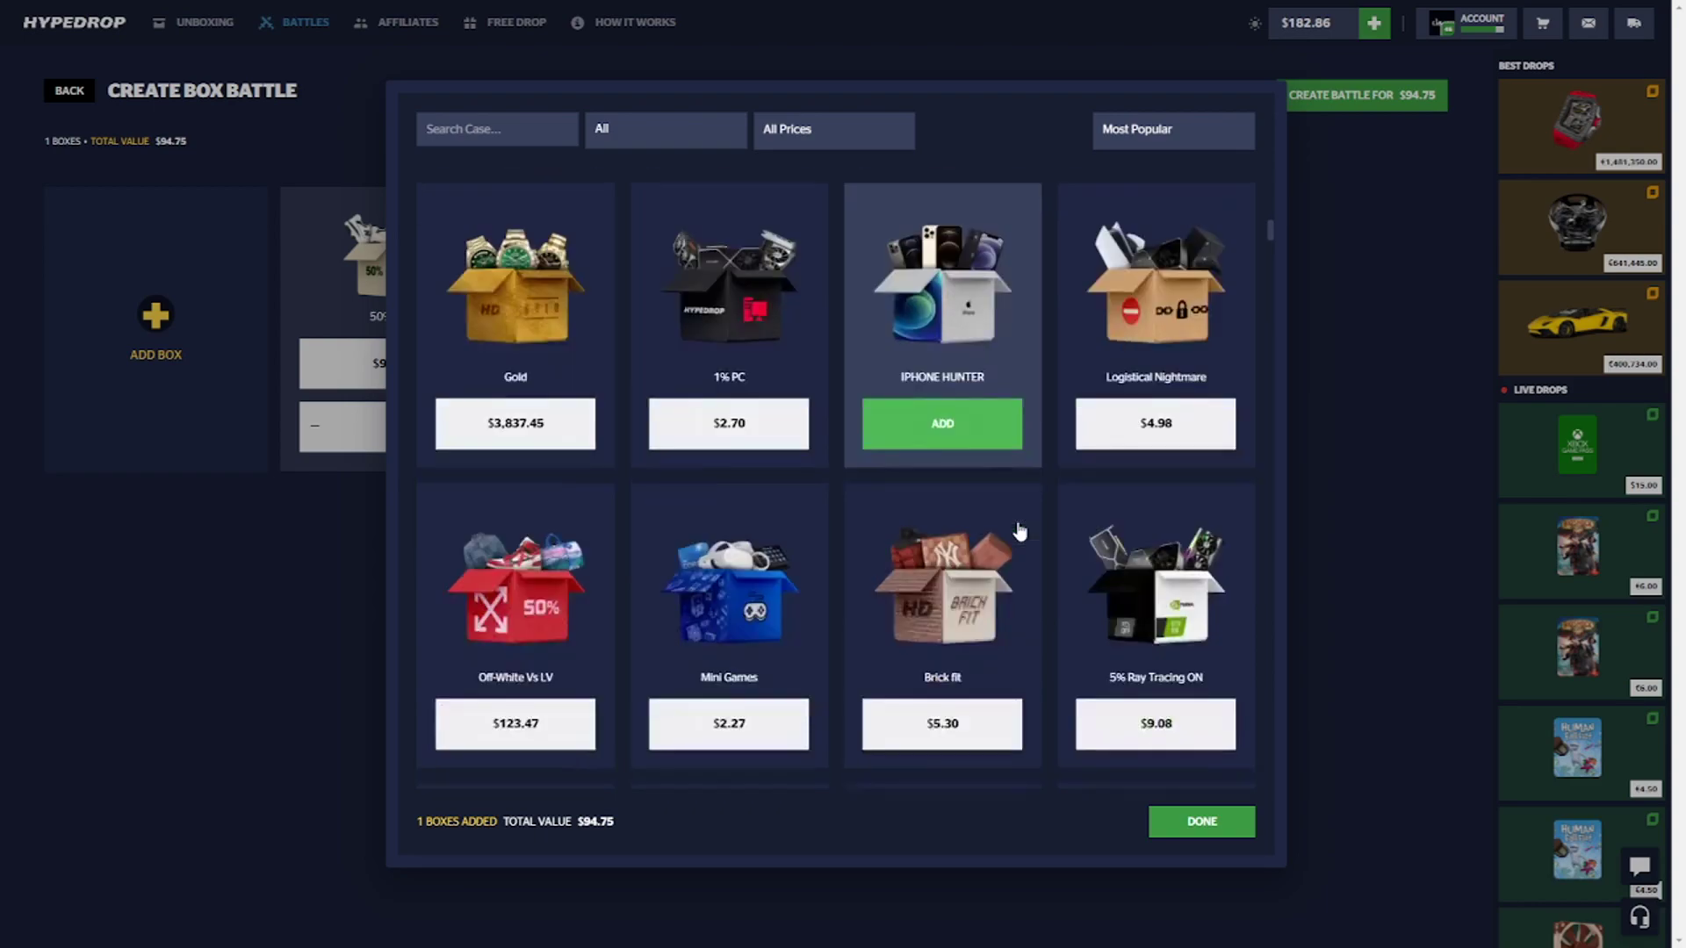
scroll(1019, 531, "up", 2)
scroll(915, 525, "down", 3)
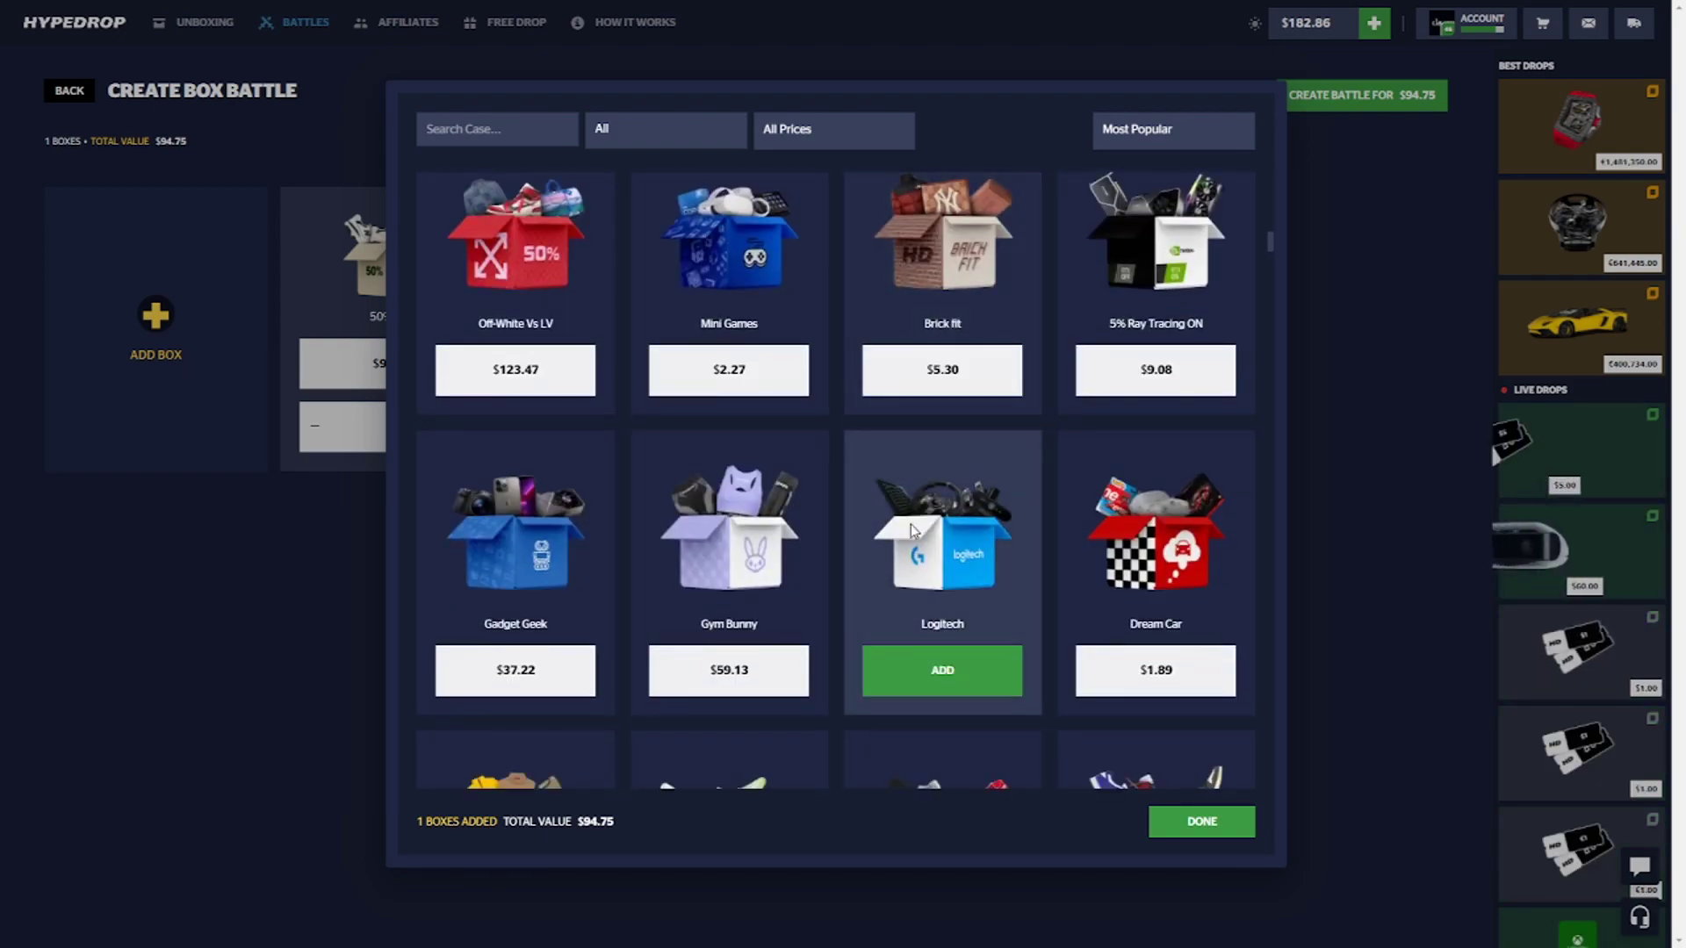
scroll(911, 531, "down", 5)
left_click(947, 675)
- Enable Crazy Mode, create the $95.79 battle, and win $0.28 against a bot
left_click(1317, 145)
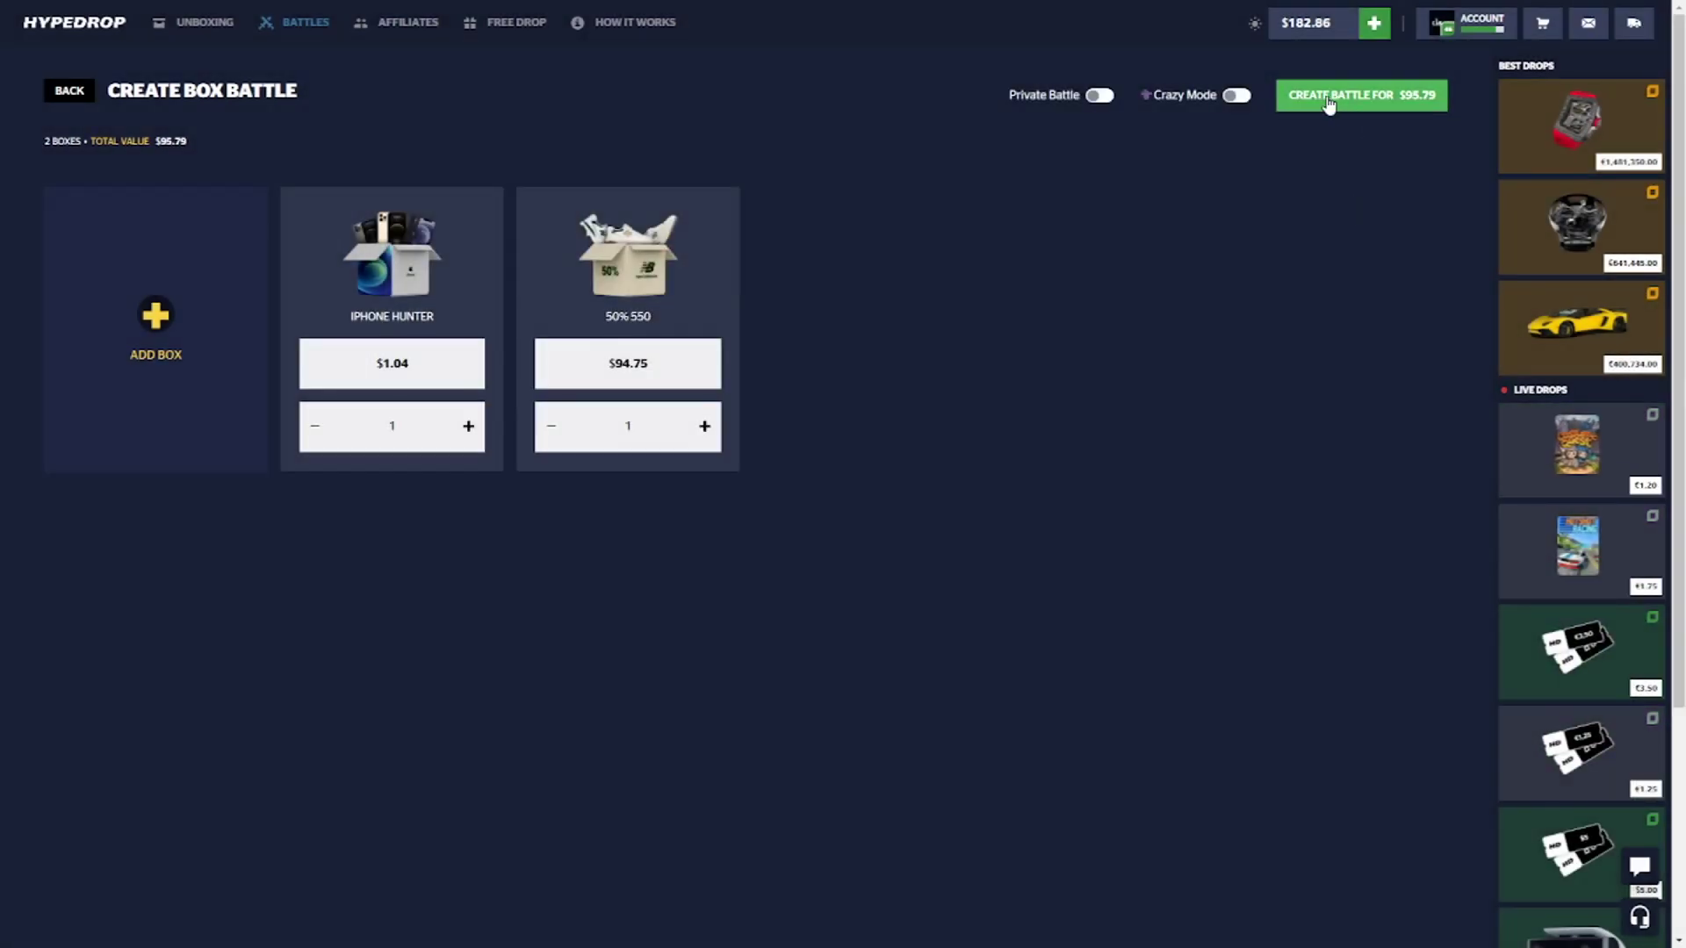
left_click(1235, 95)
left_click(828, 554)
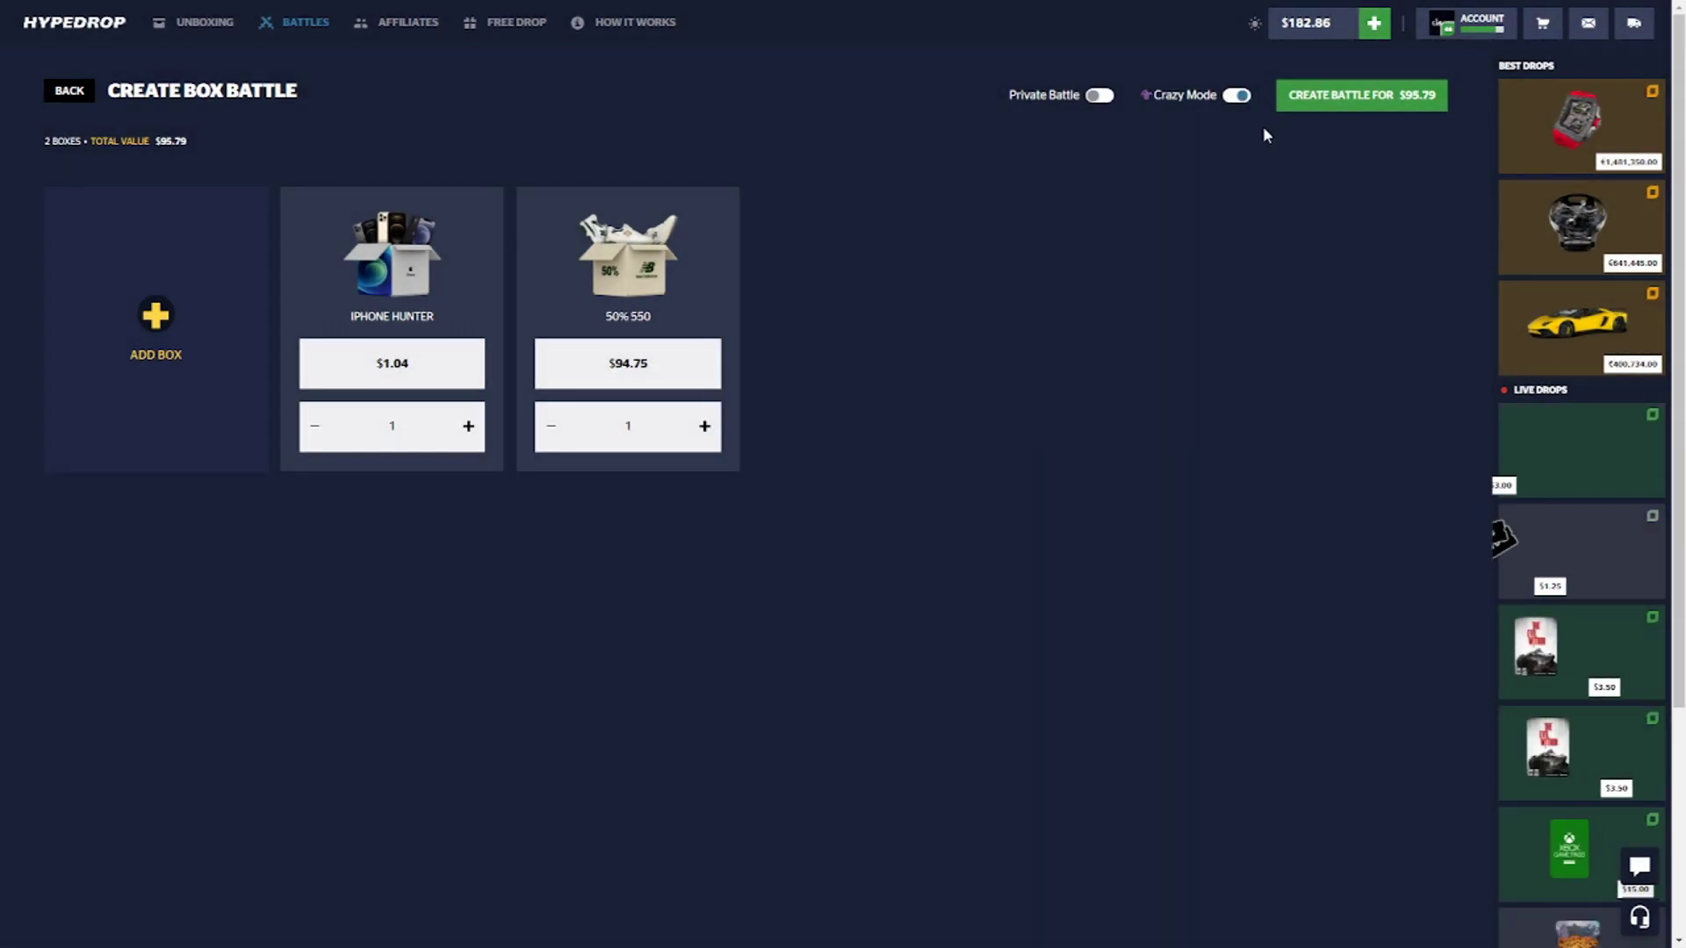
left_click(1366, 97)
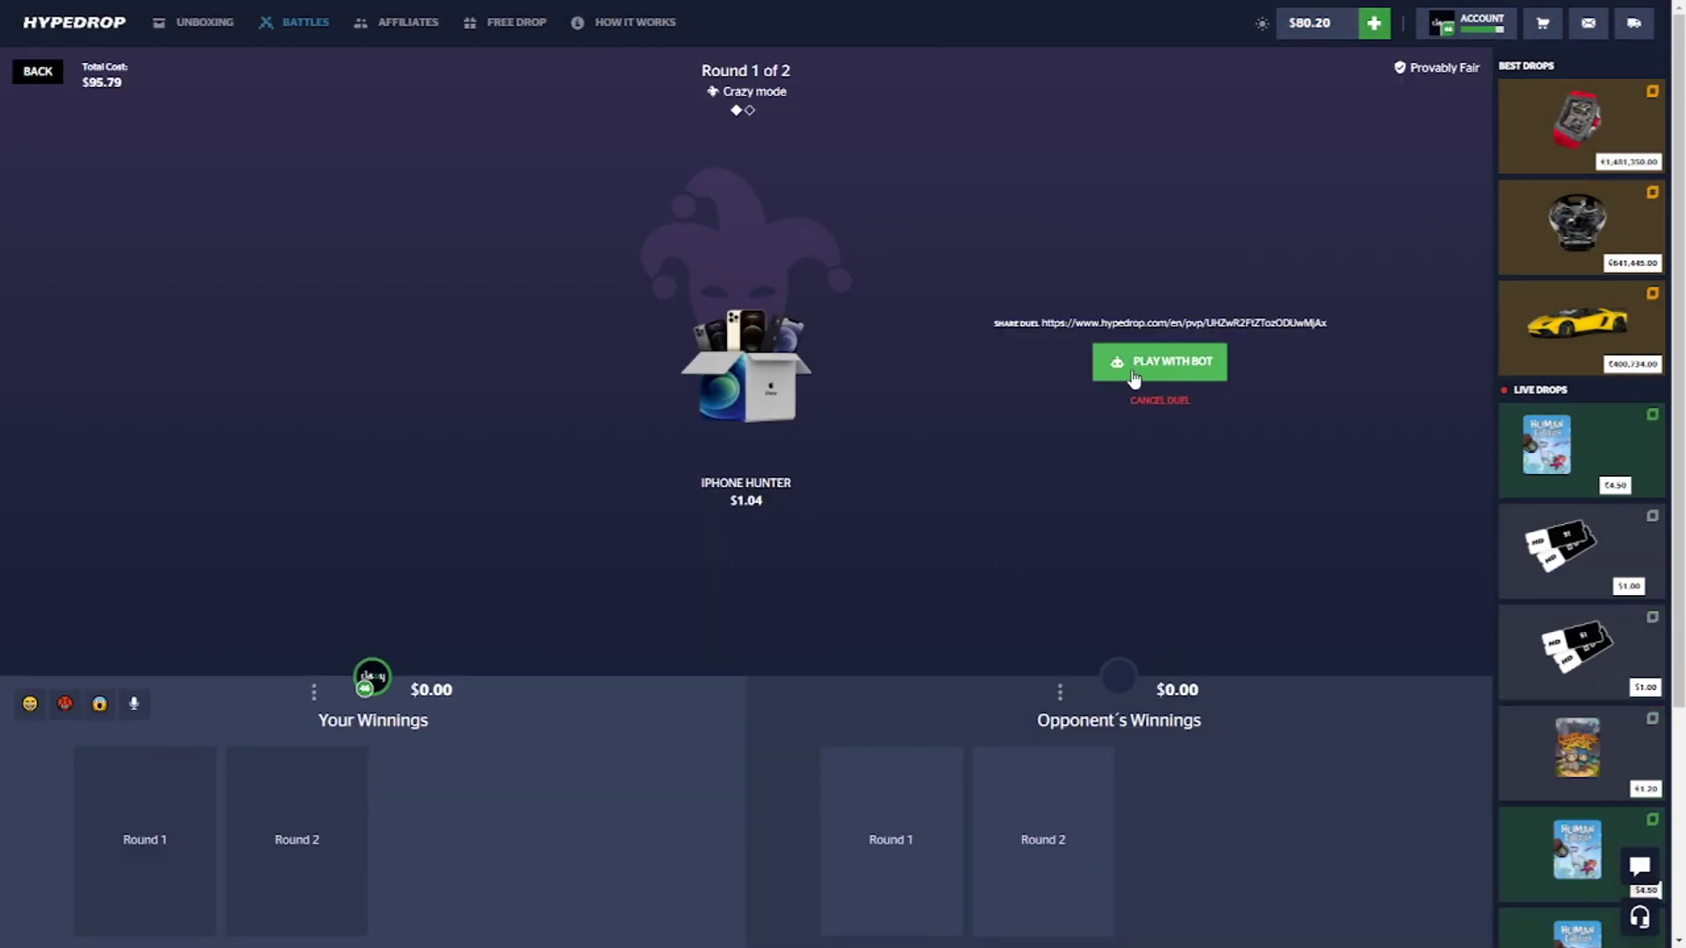
left_click(1139, 362)
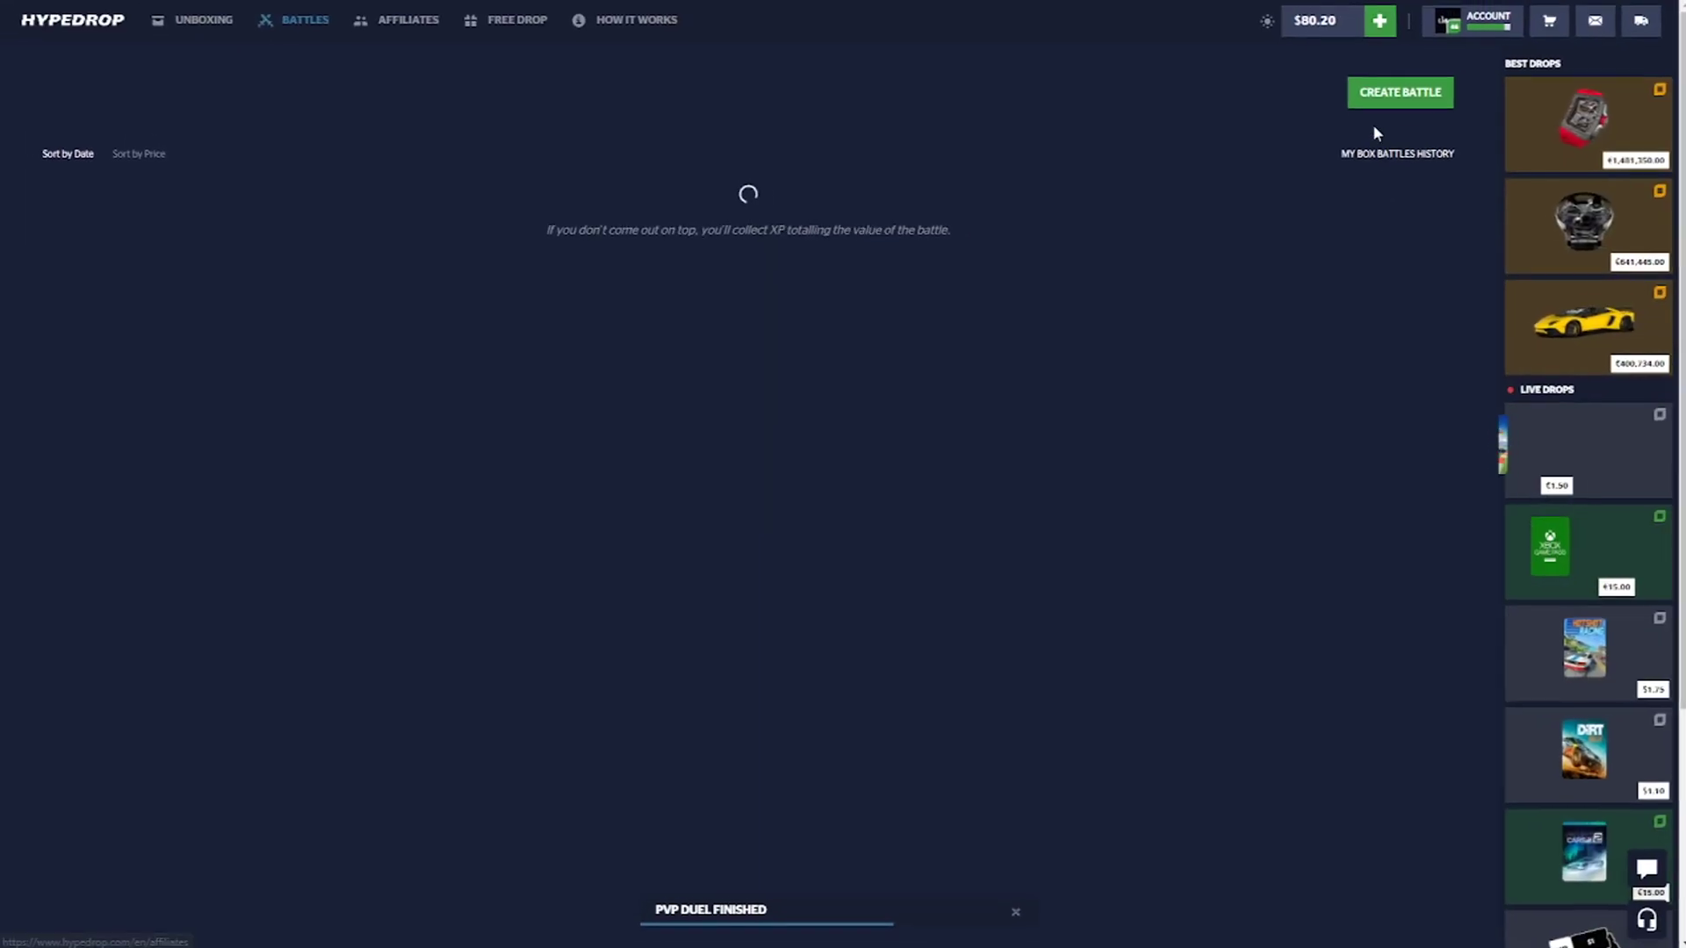
left_click(1367, 104)
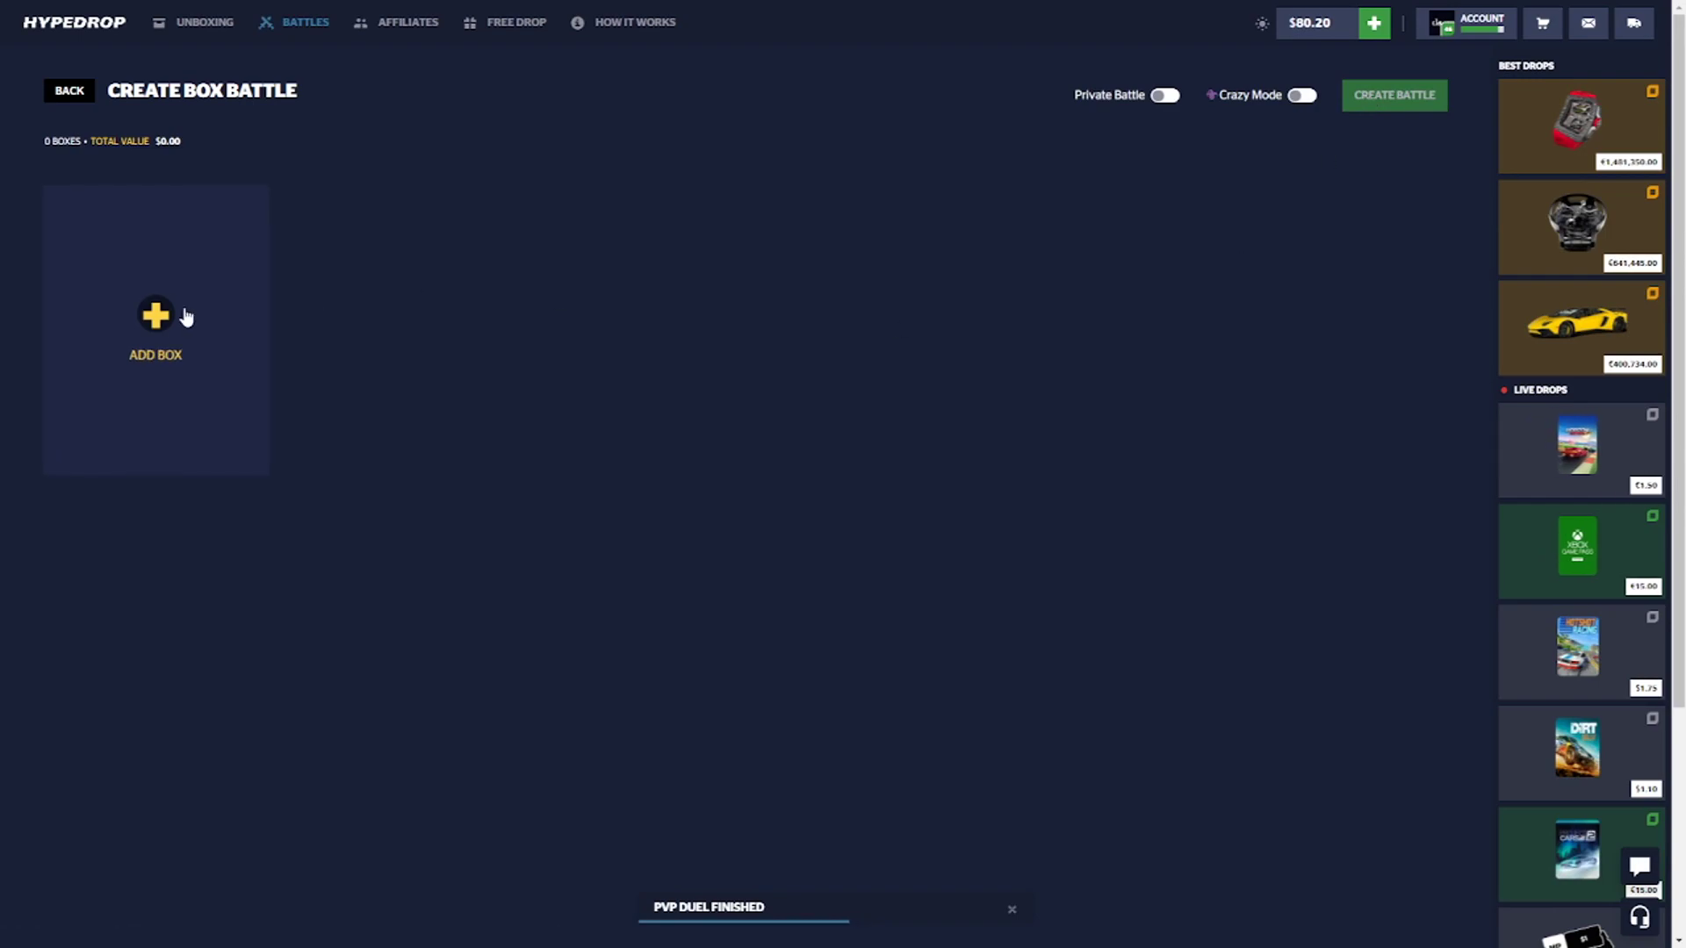
- Fill the battle with Golden Egg, Mocha and Camouflage boxes, totalling $78.44
left_click(188, 316)
scroll(1100, 426, "down", 5)
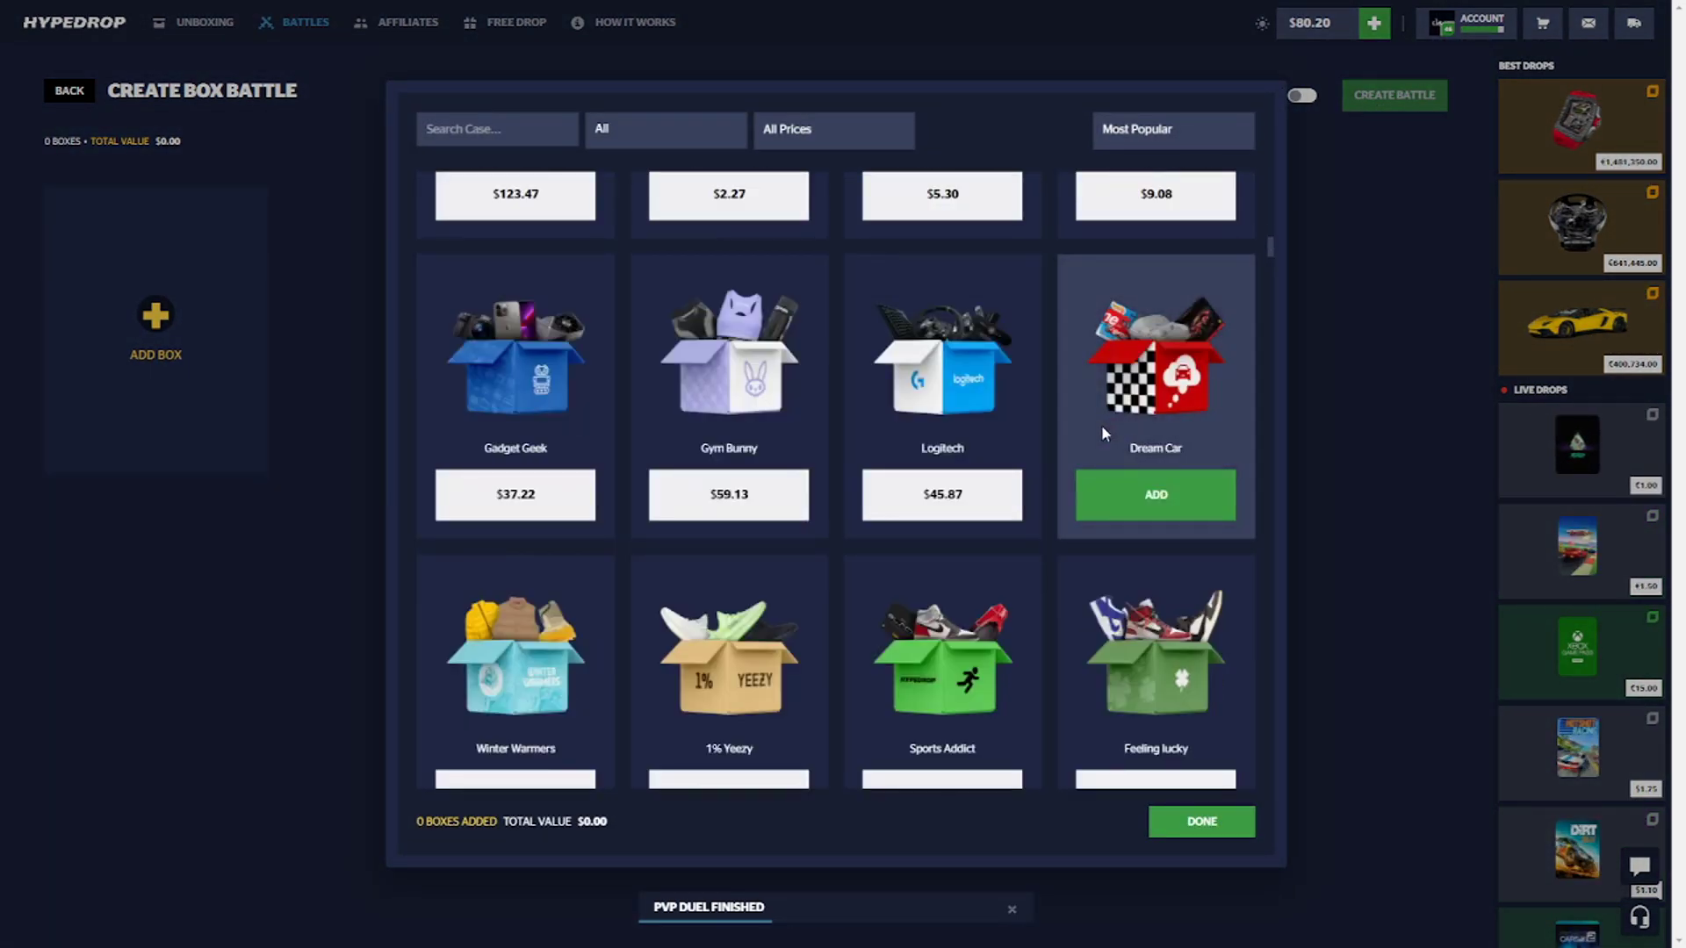
scroll(1043, 566, "down", 2)
scroll(1043, 590, "down", 3)
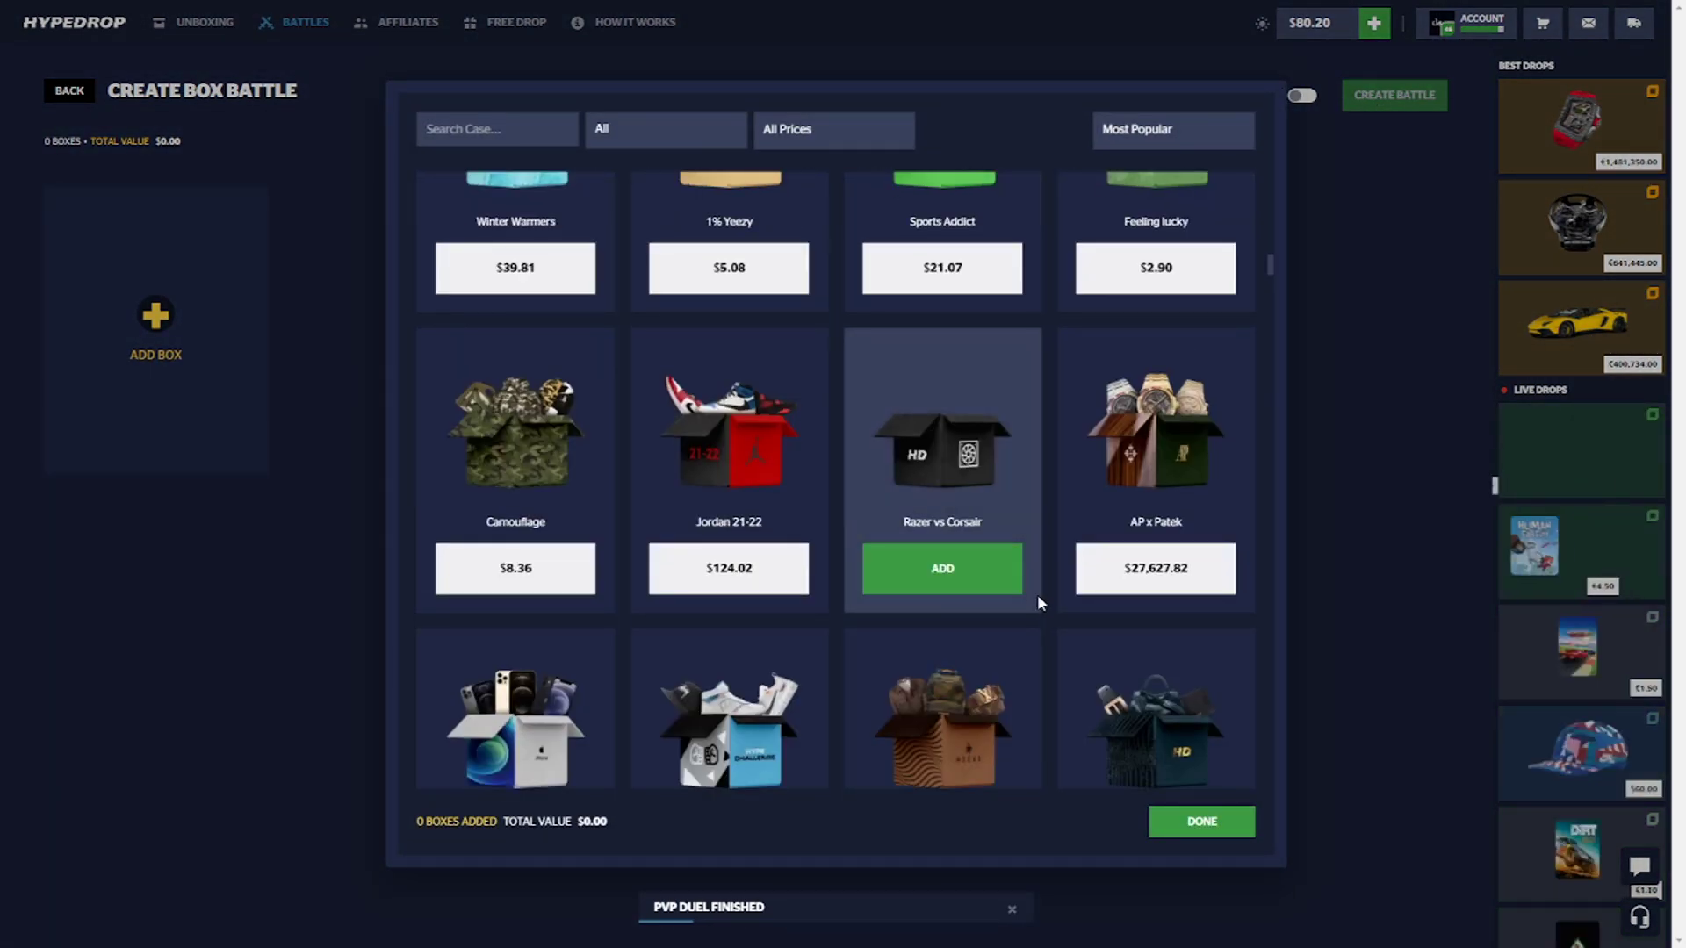
scroll(1037, 594, "down", 2)
scroll(1042, 606, "down", 1)
scroll(1070, 639, "down", 2)
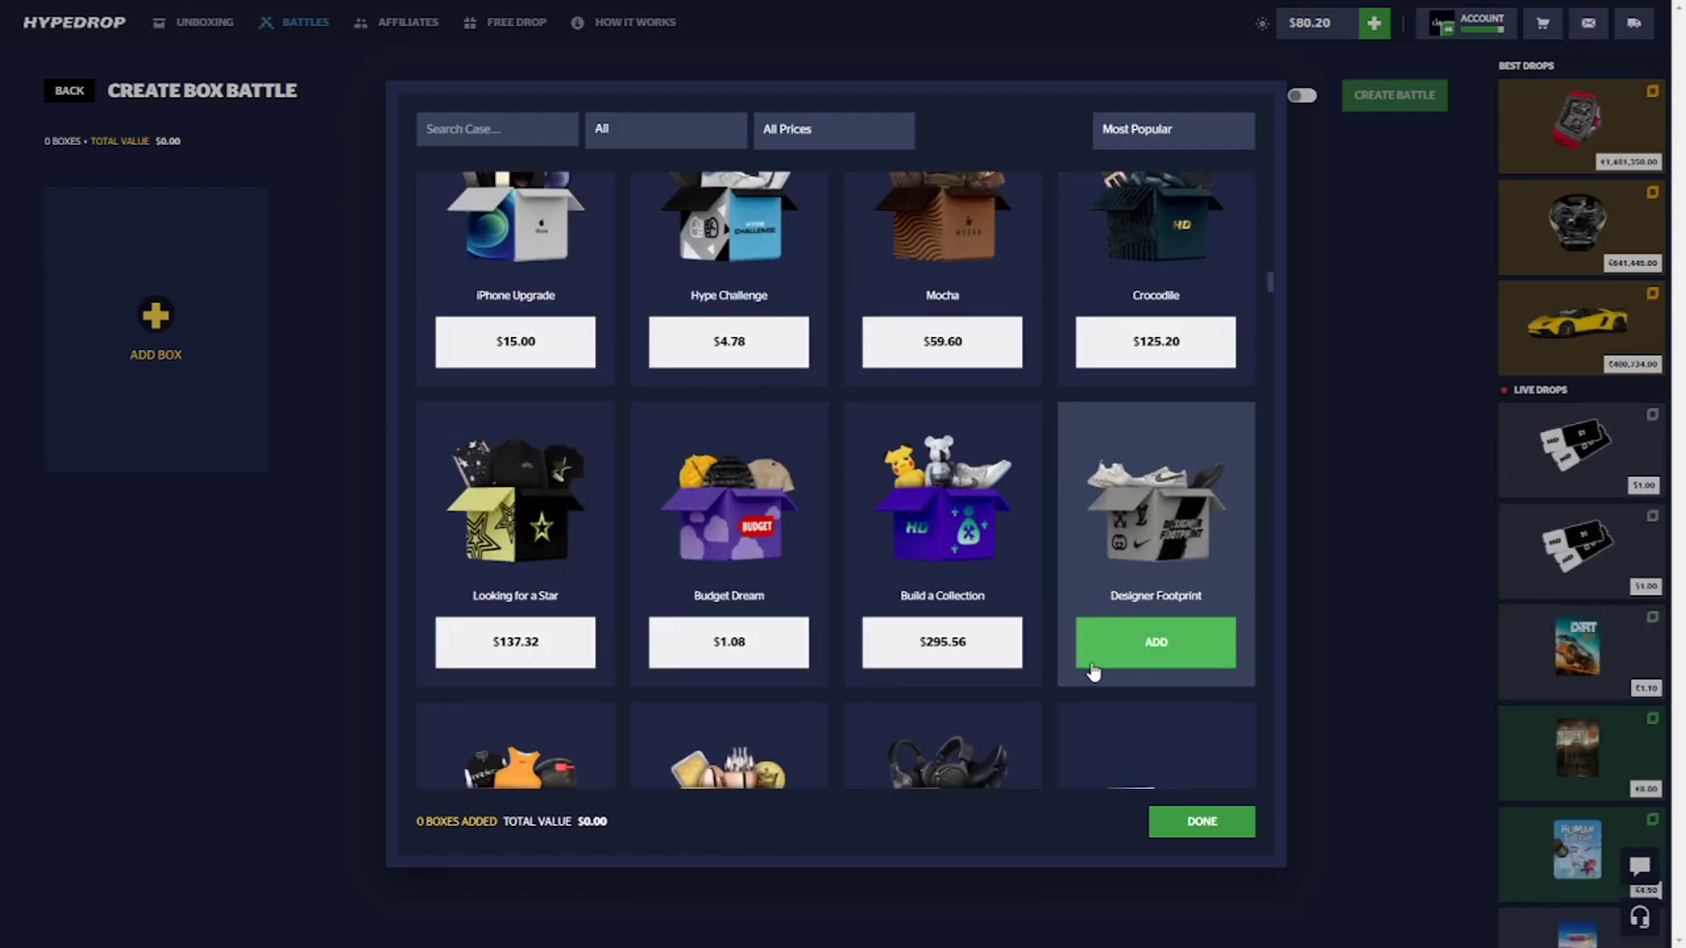
scroll(1040, 691, "down", 3)
scroll(996, 676, "down", 1)
scroll(942, 652, "down", 2)
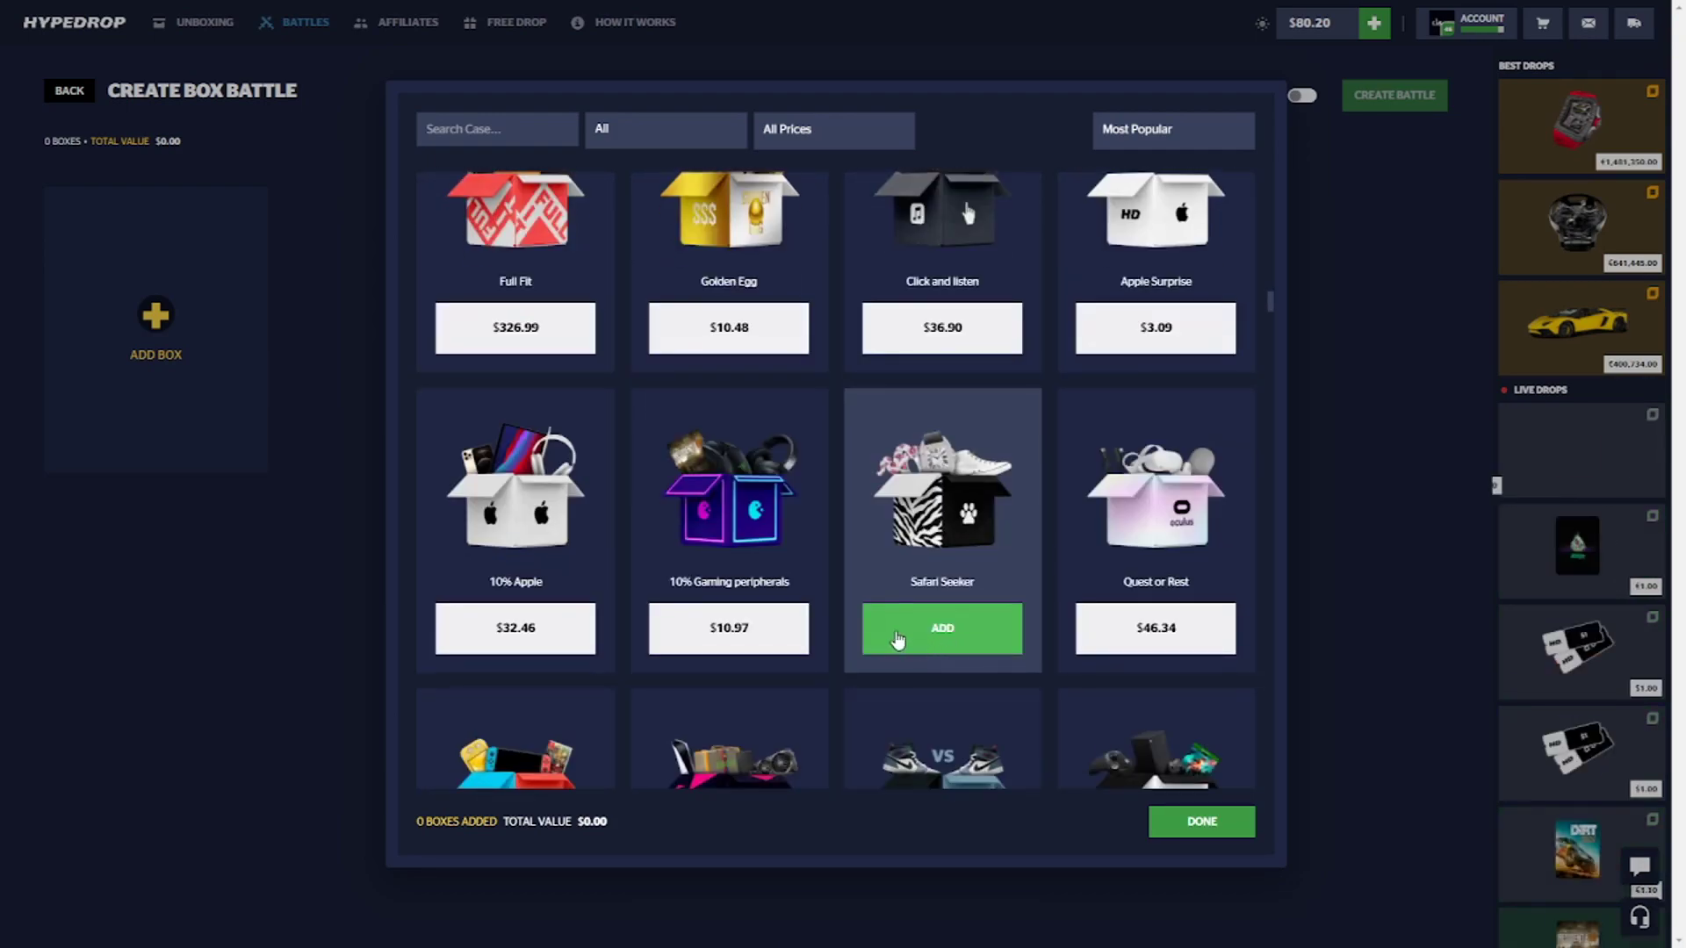
scroll(750, 639, "up", 1)
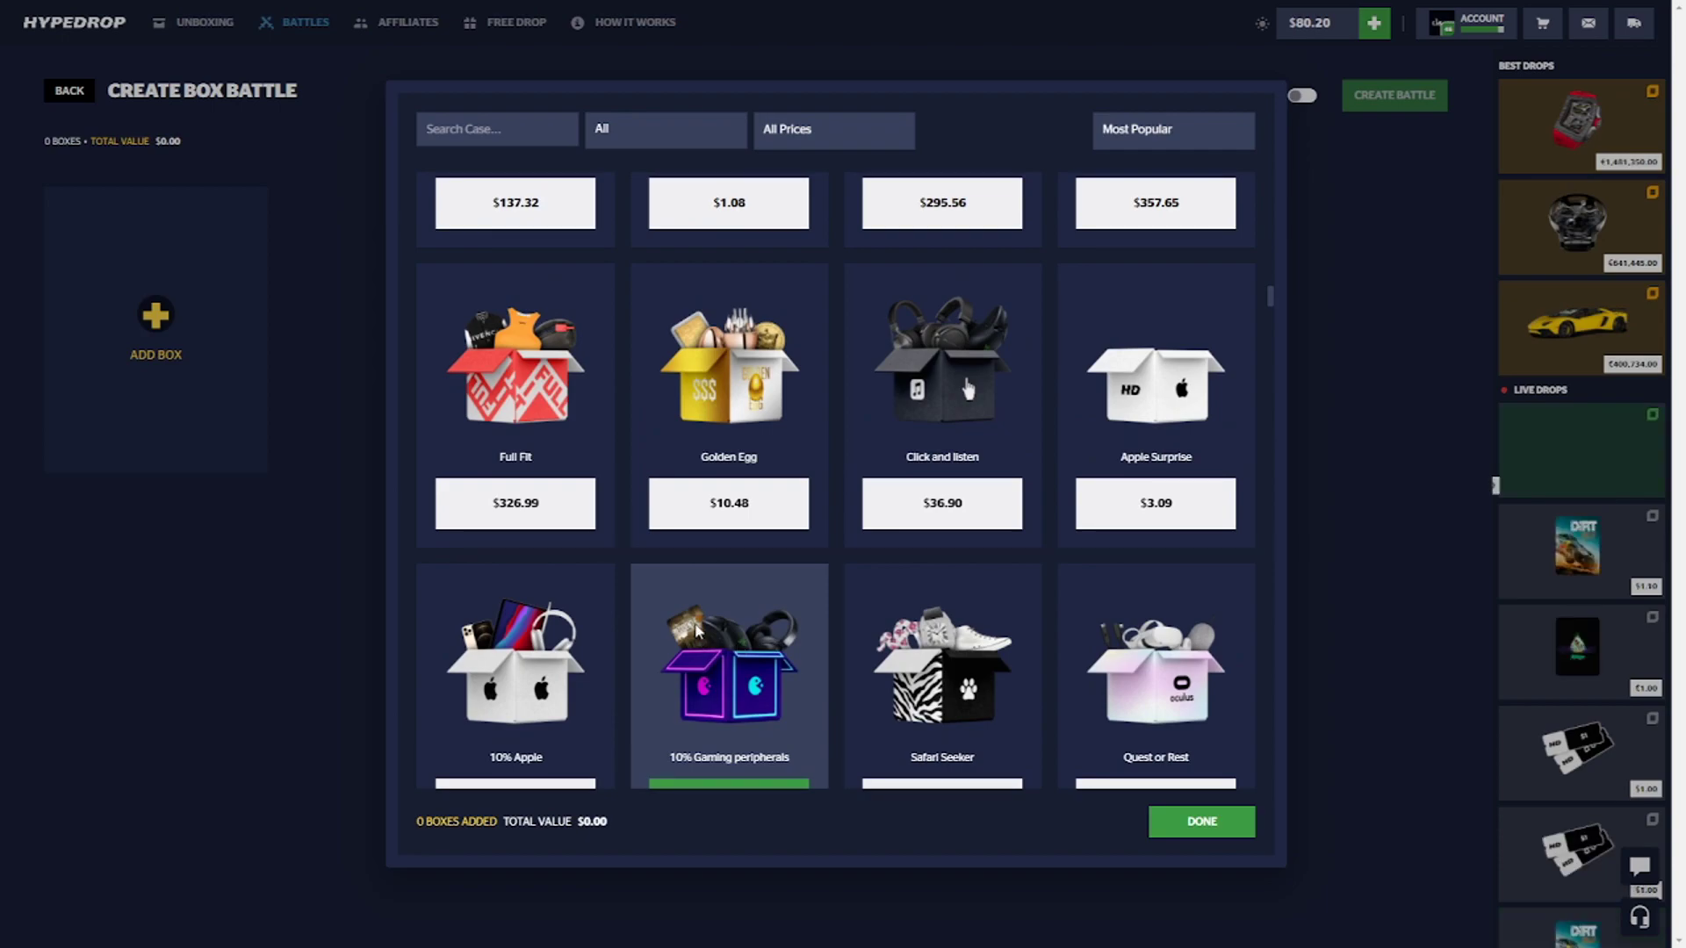
left_click(729, 507)
scroll(752, 575, "up", 3)
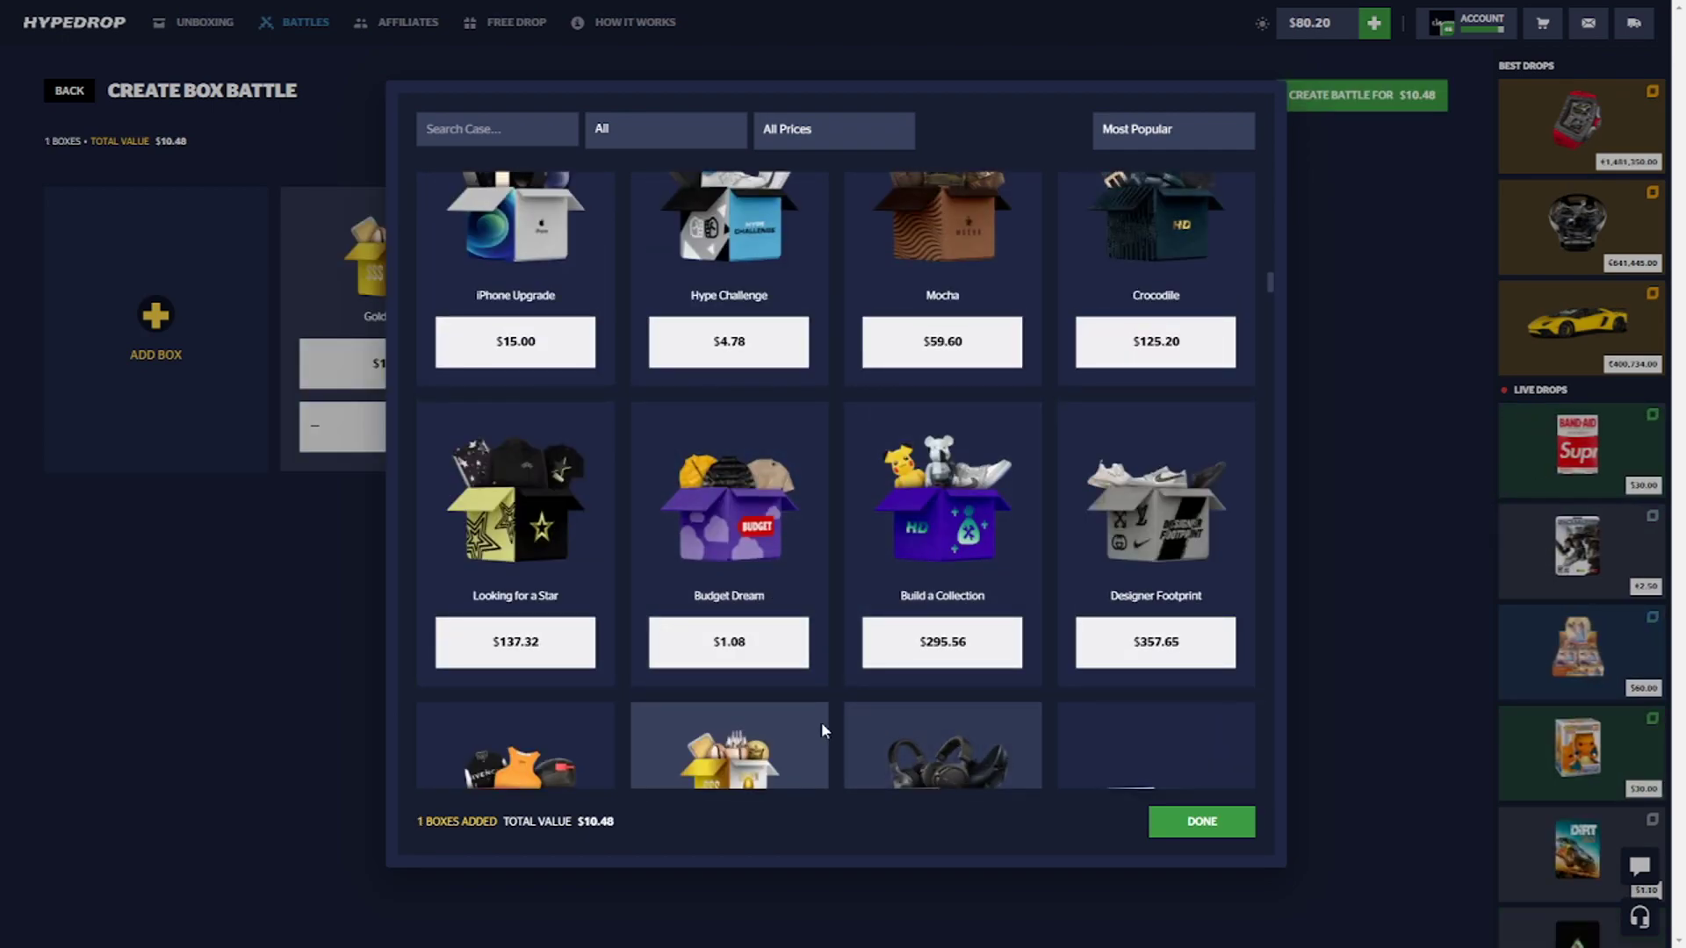
scroll(791, 701, "up", 1)
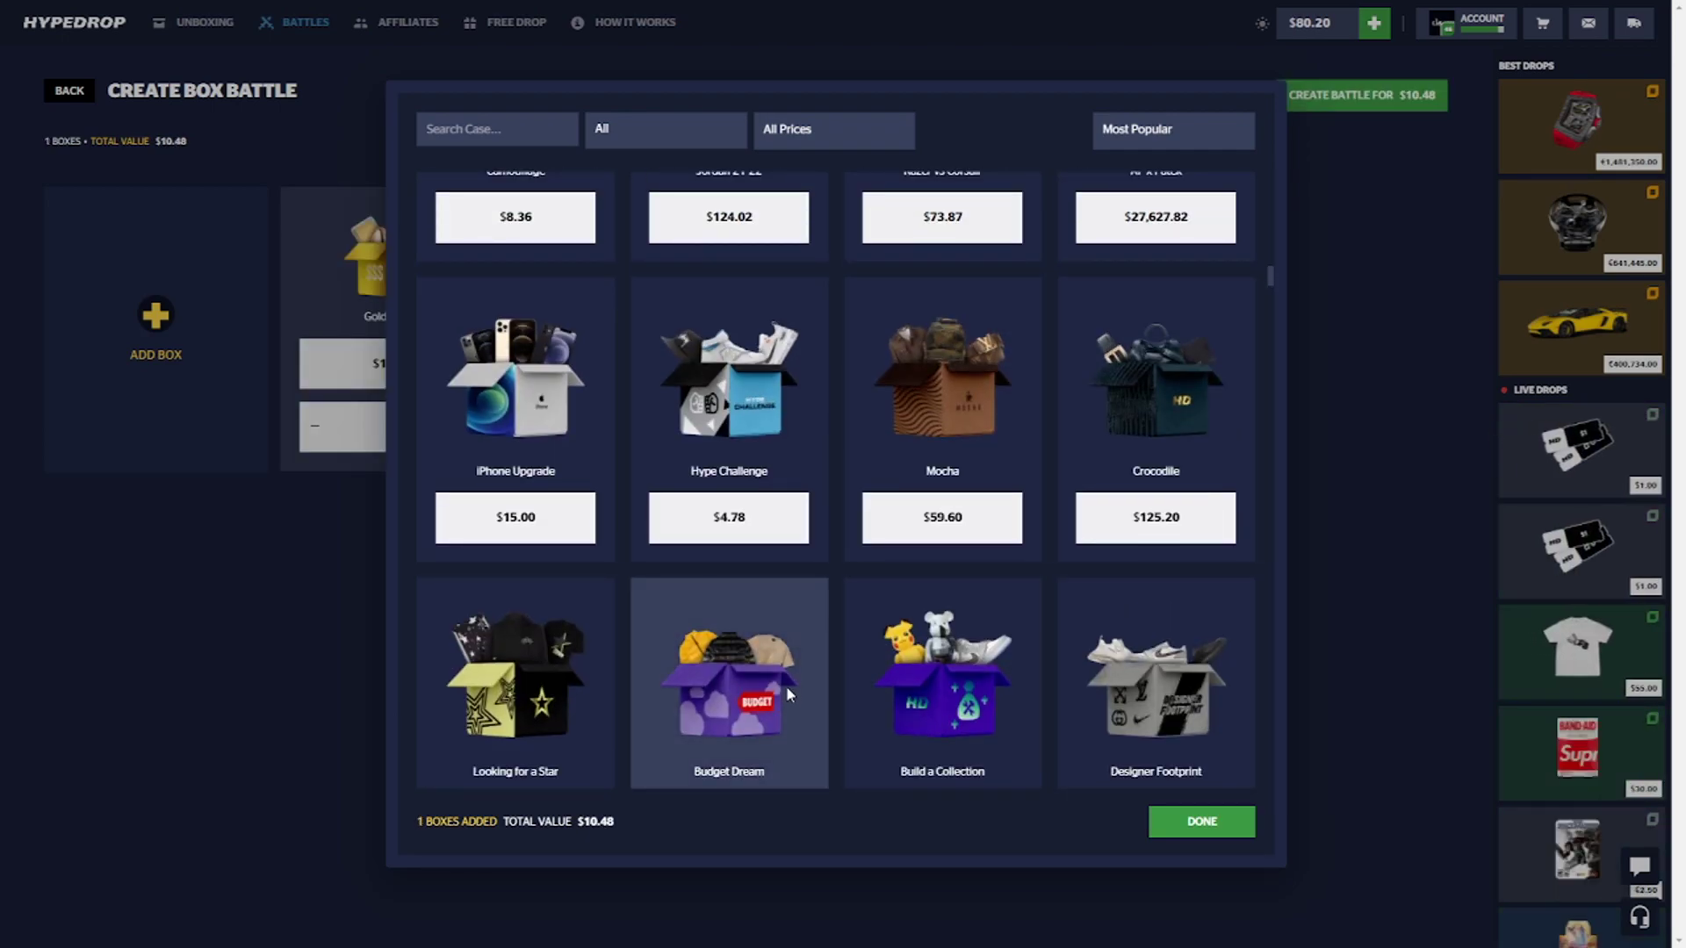
left_click(975, 529)
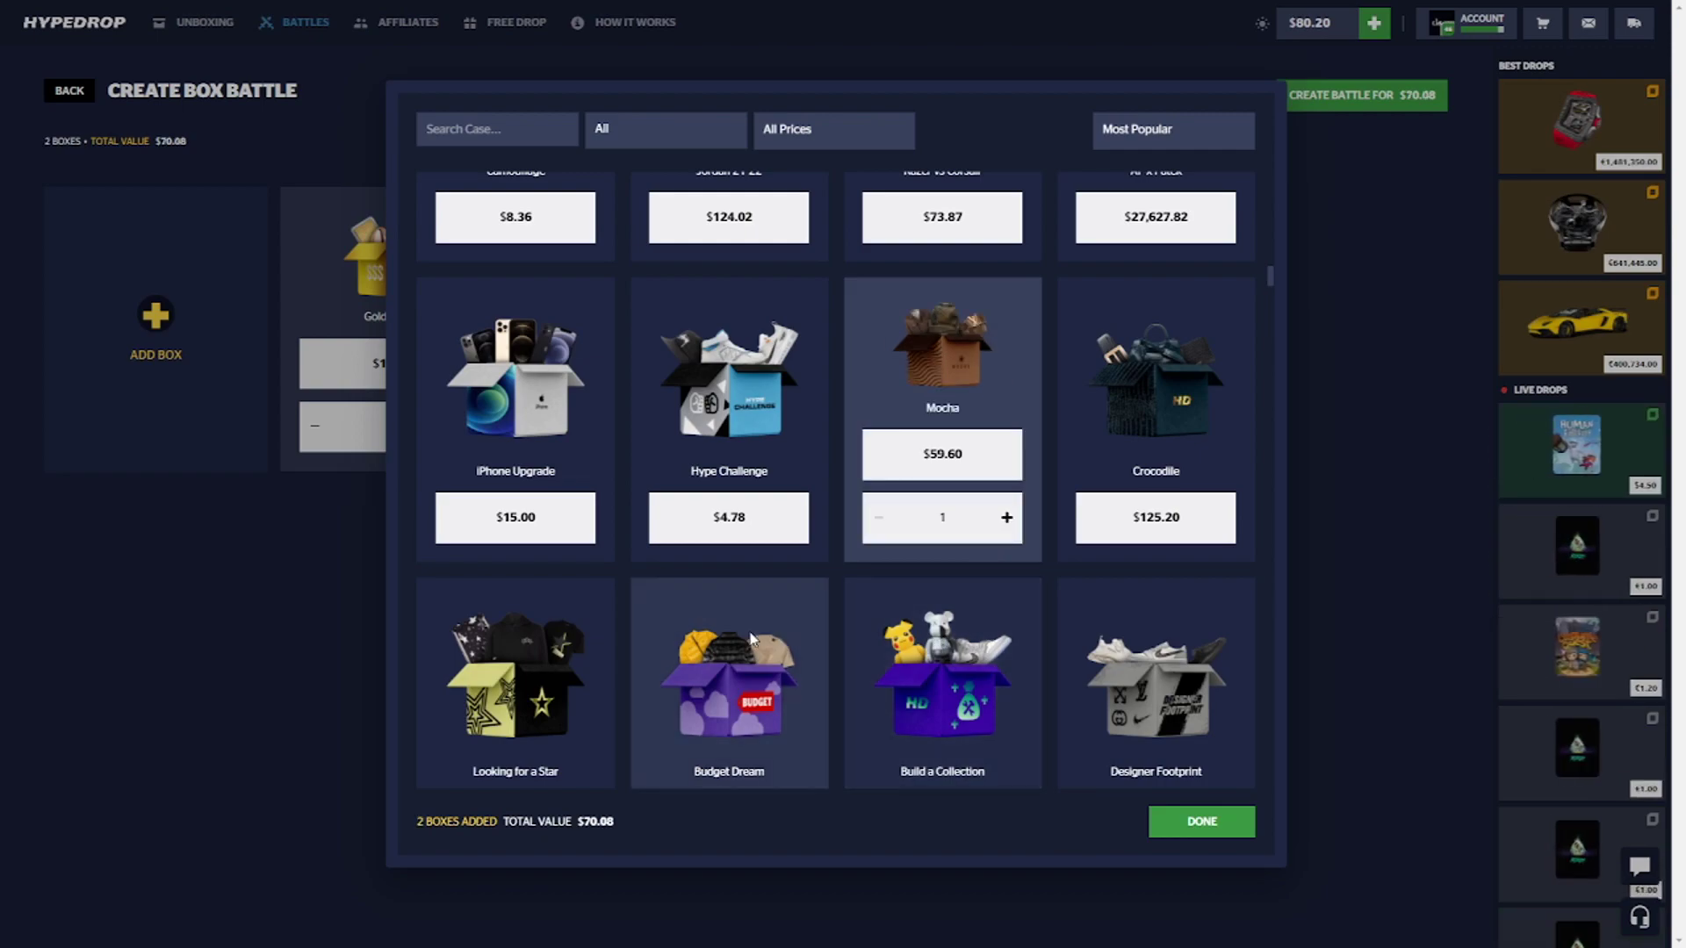
scroll(578, 558, "up", 2)
left_click(580, 560)
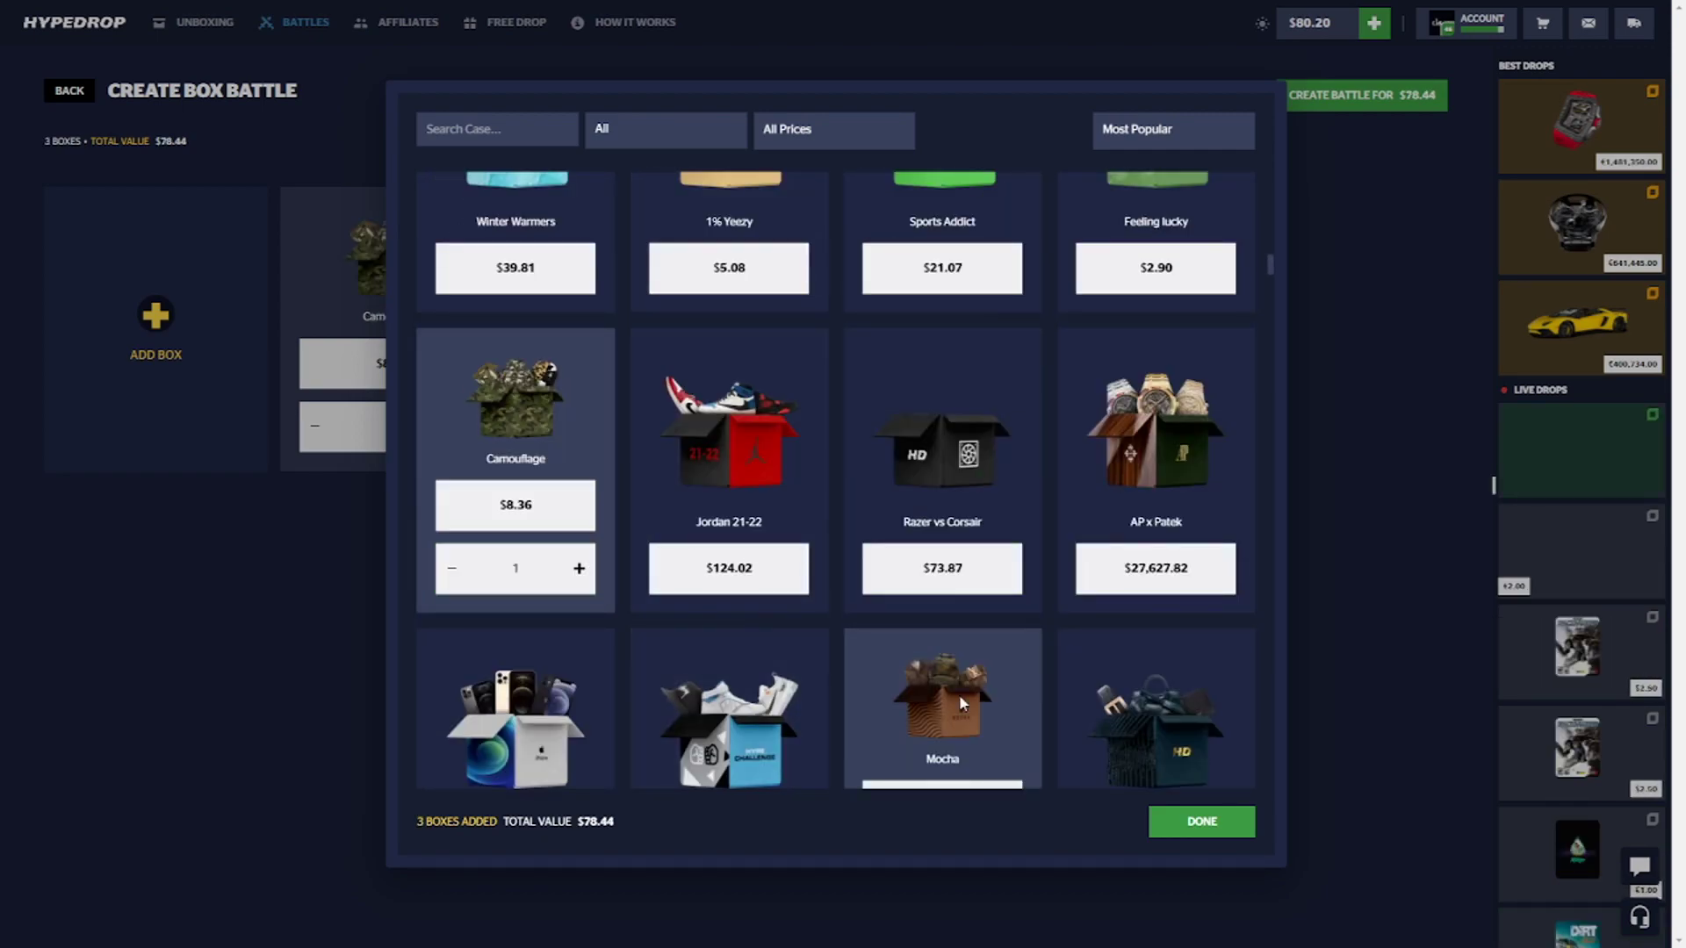
left_click(1331, 567)
left_click(1397, 95)
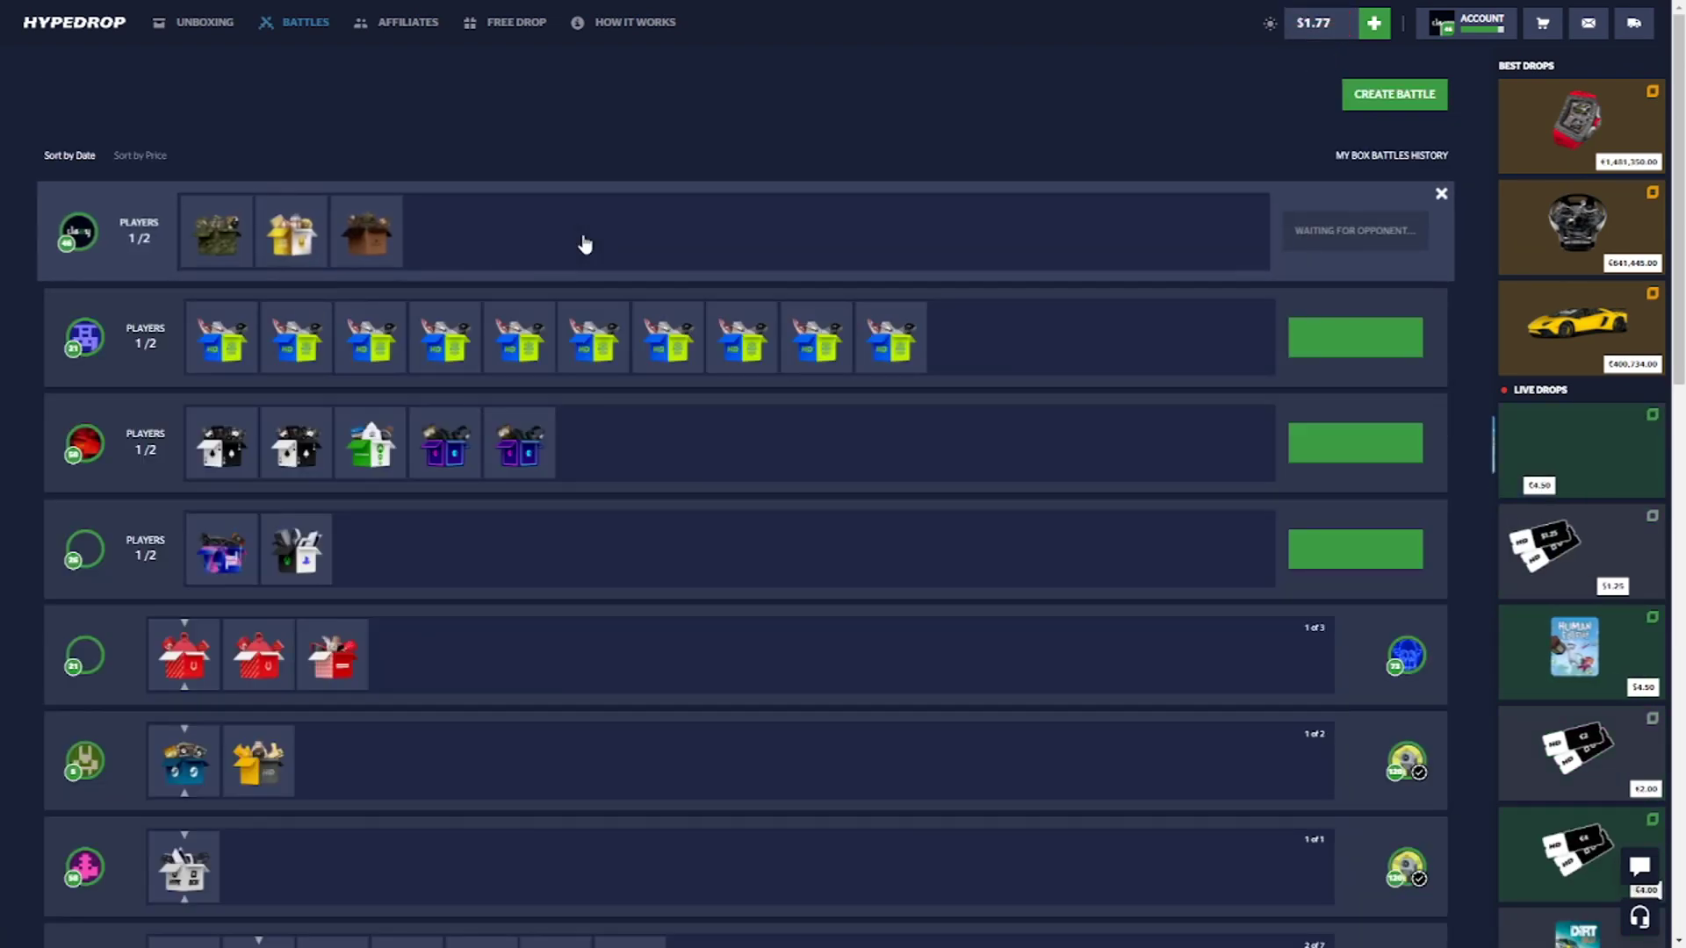
- Launch the three-box battle against a bot and win $2.02 in vouchers
left_click(586, 241)
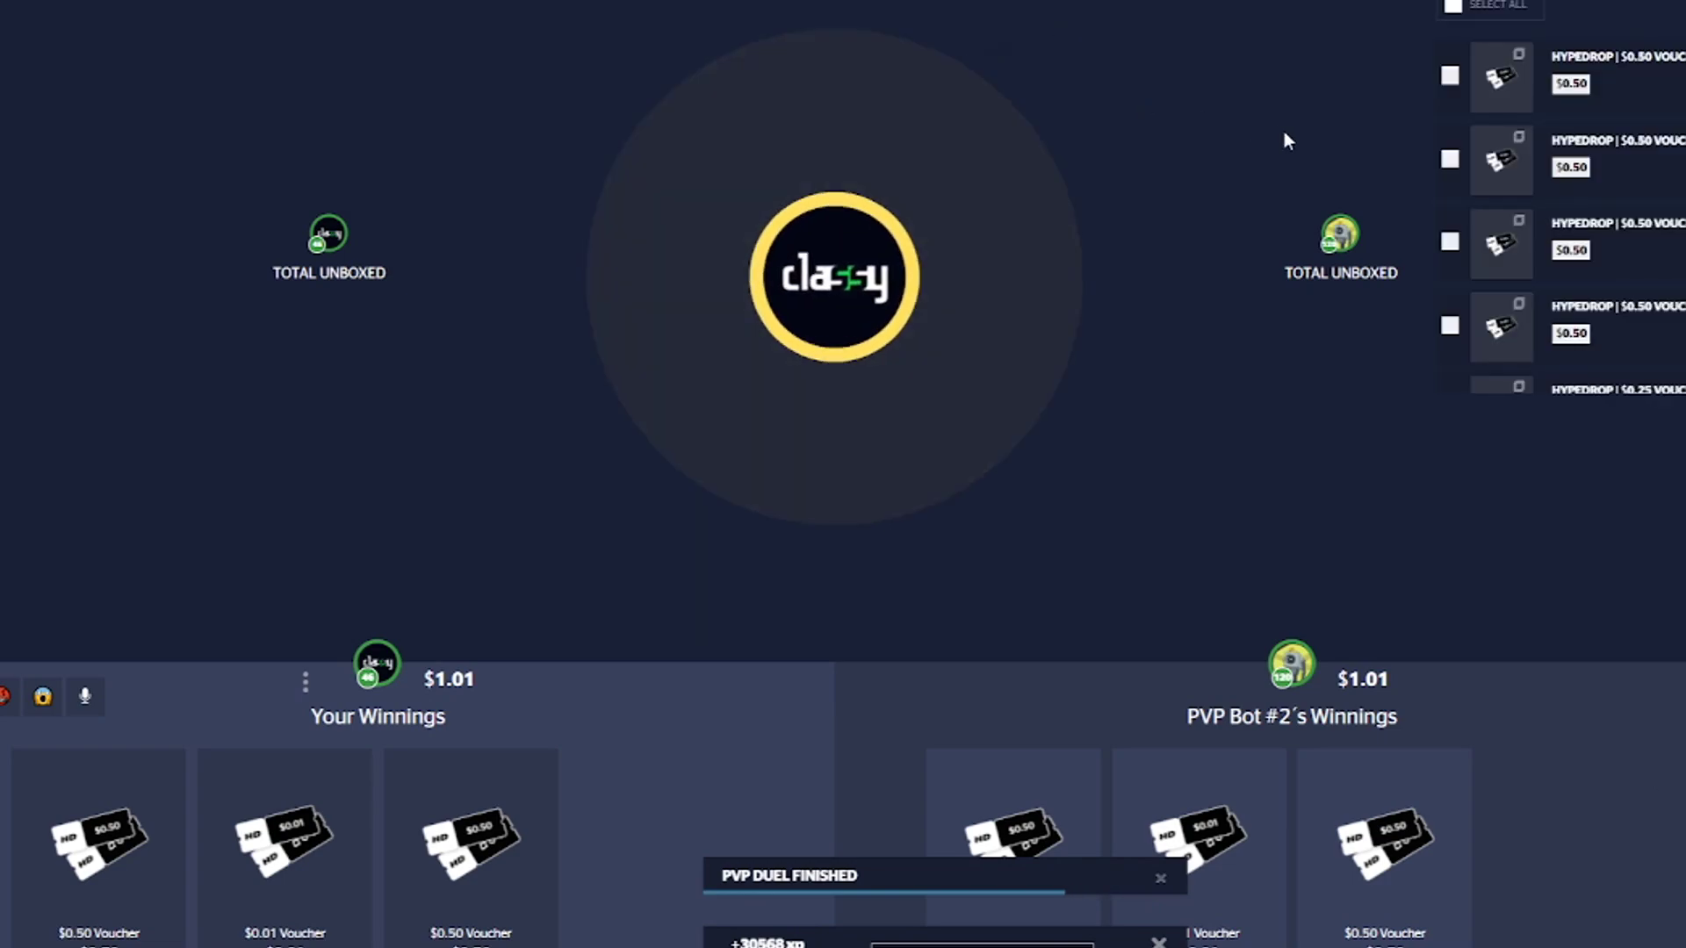
left_click(1364, 421)
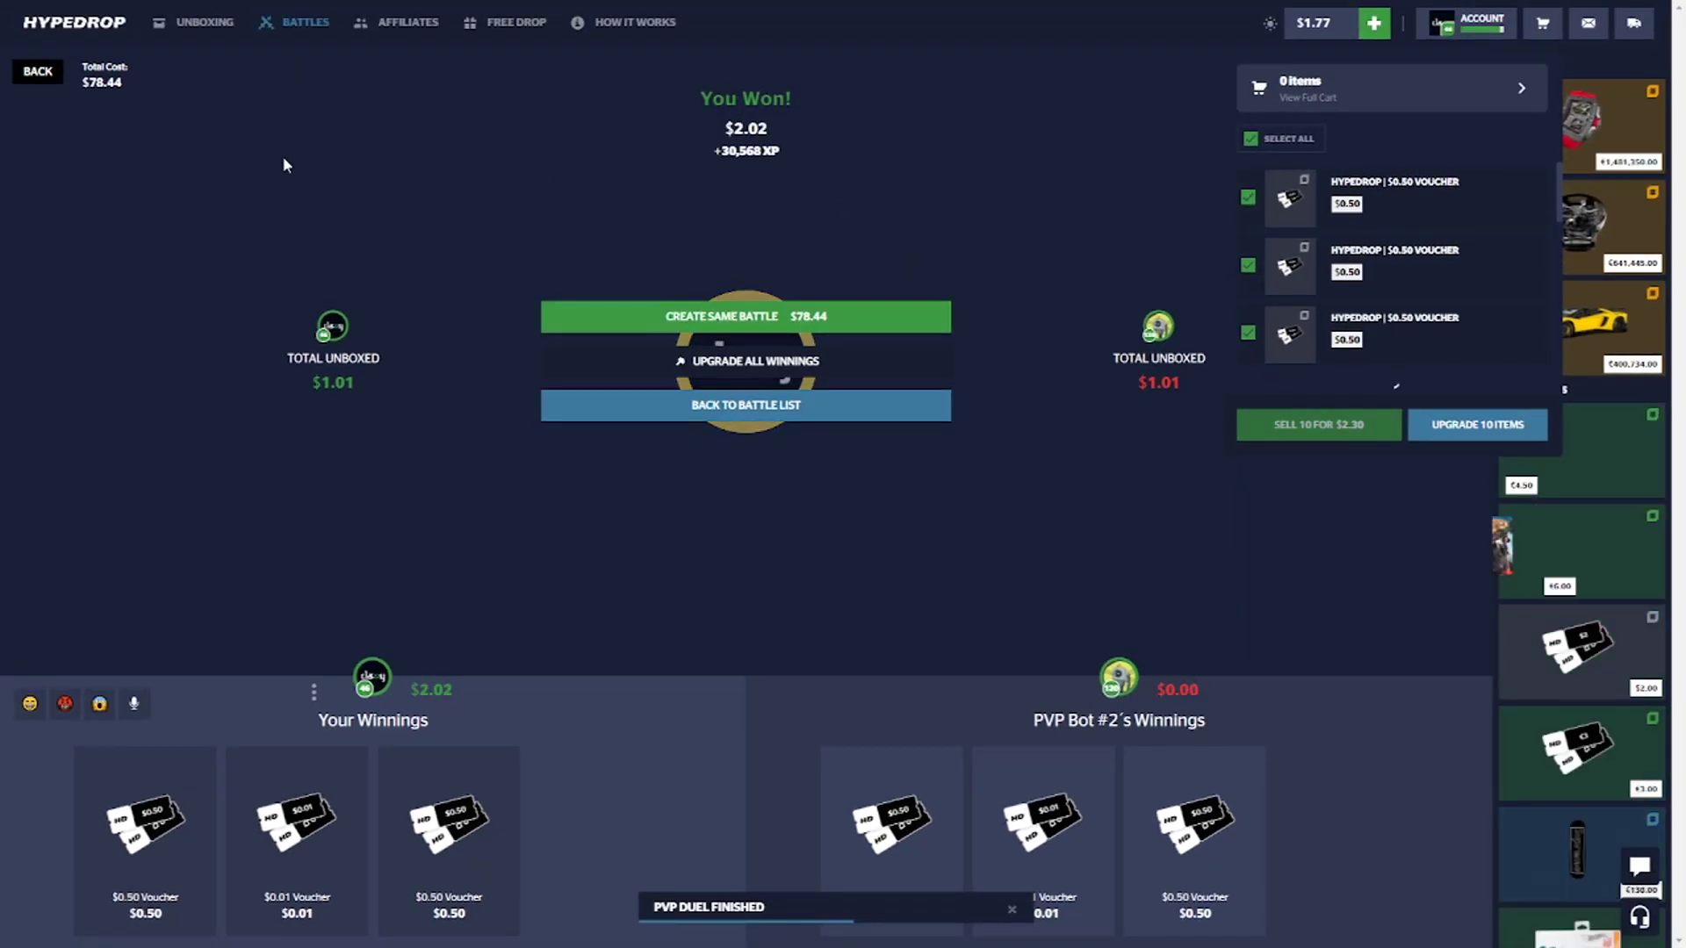
- Open the Lucky Off mystery box for $10.31, leaving a $0.62 balance
left_click(194, 29)
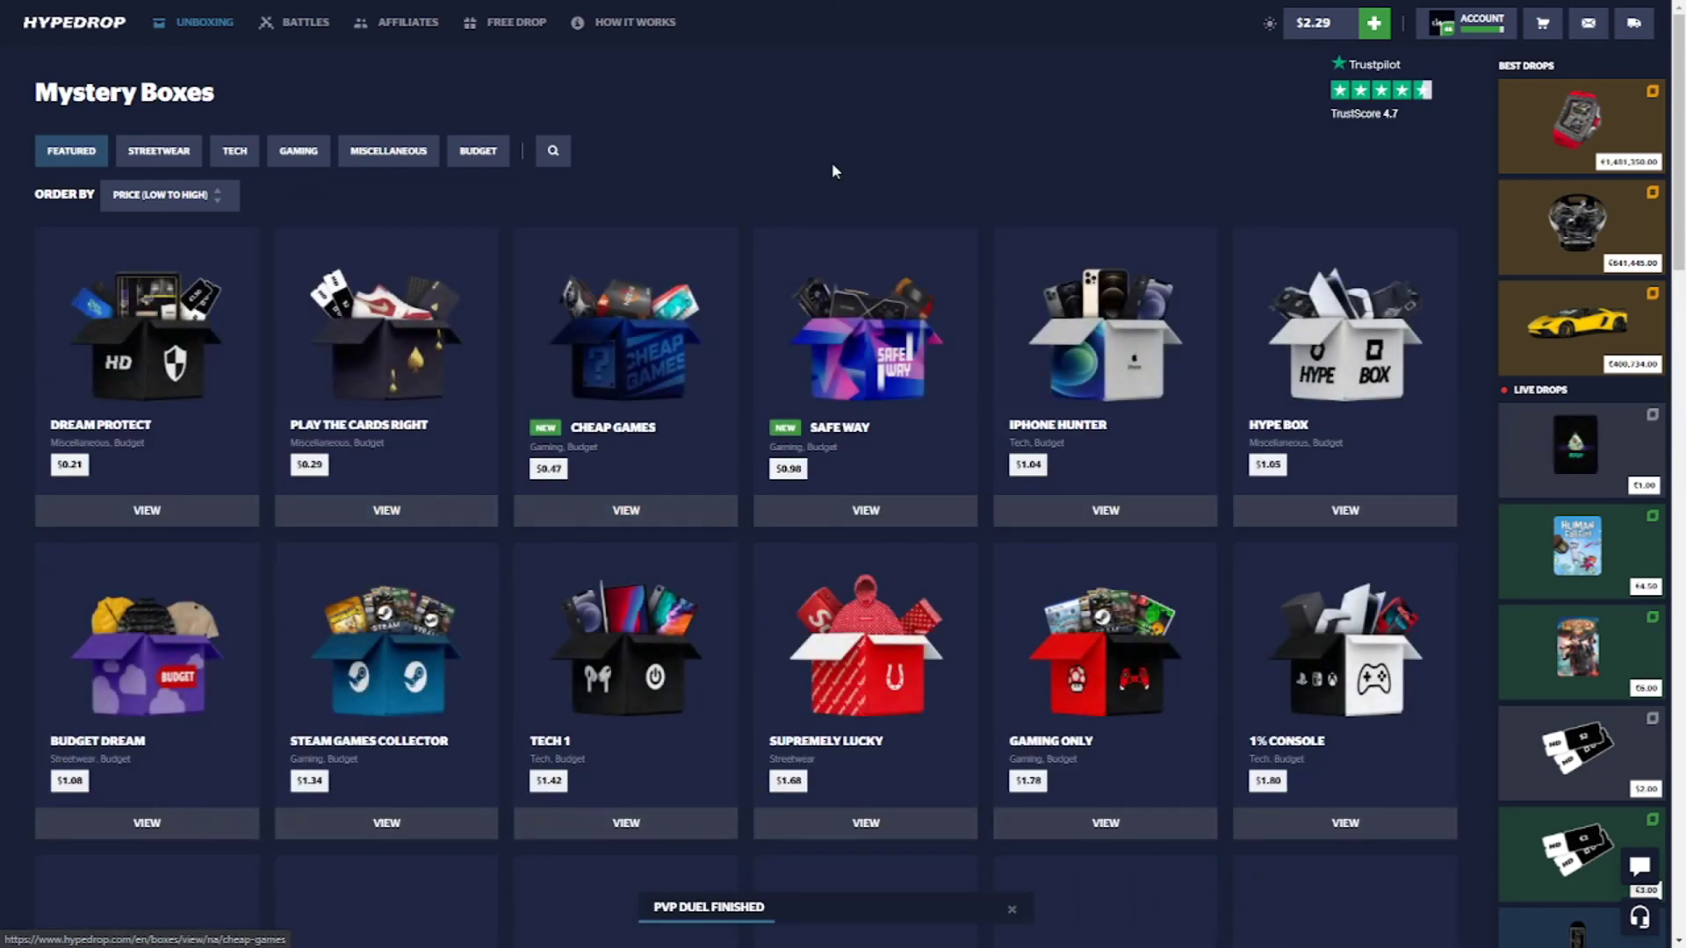
scroll(843, 395, "down", 8)
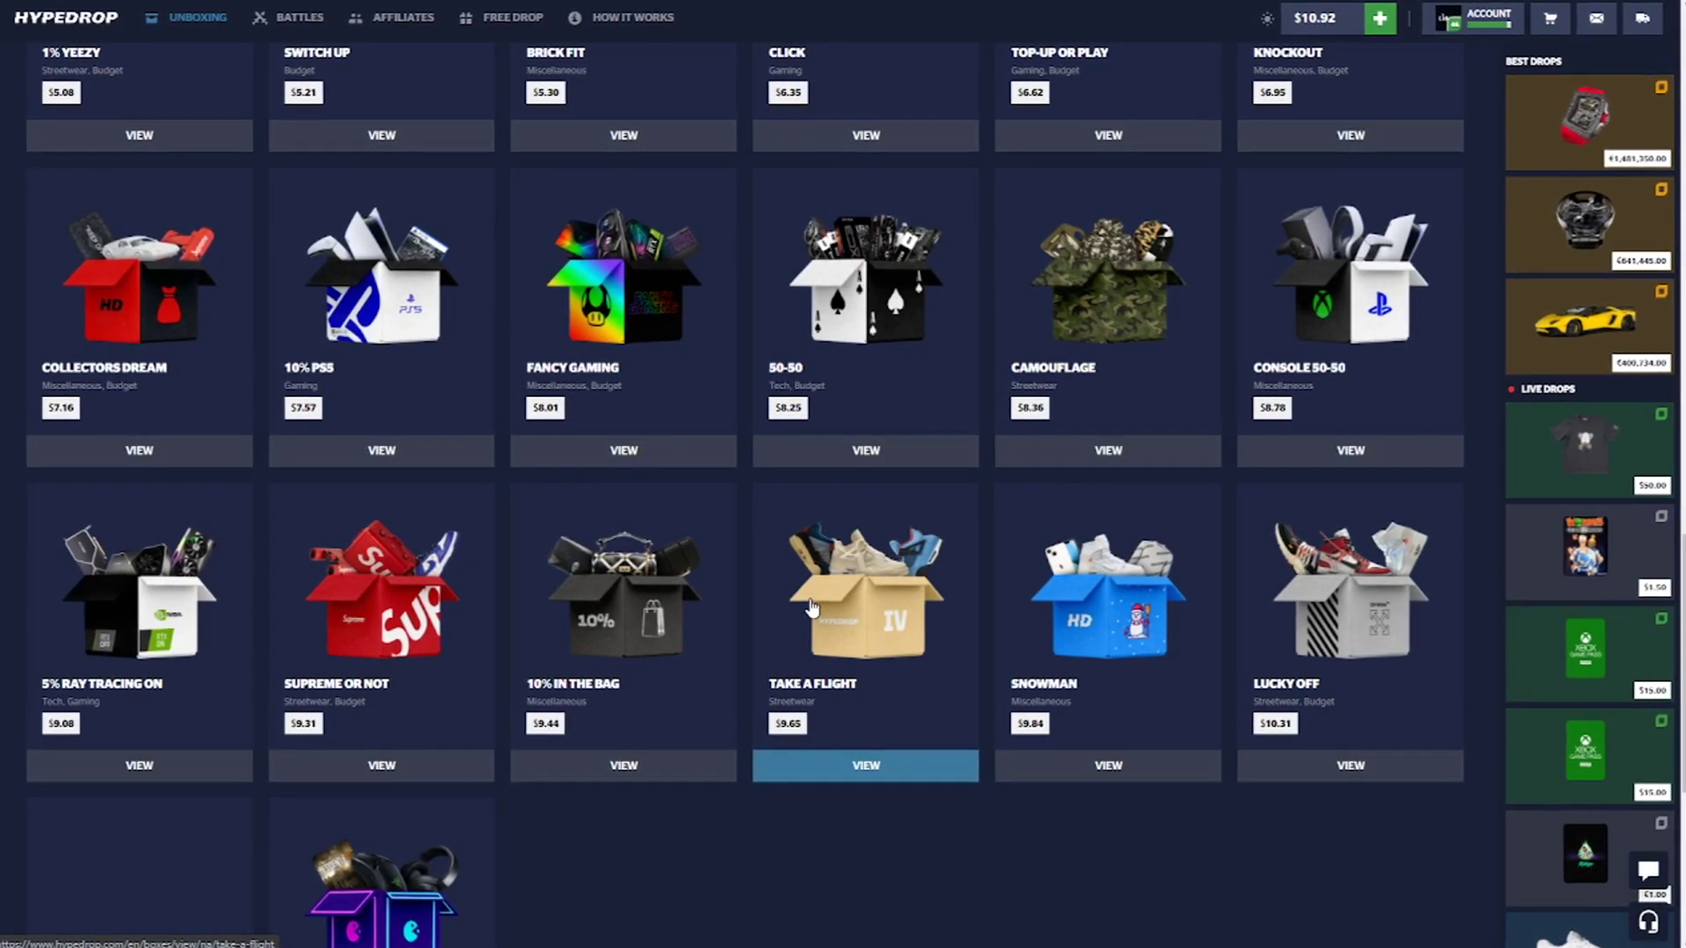
left_click(1323, 635)
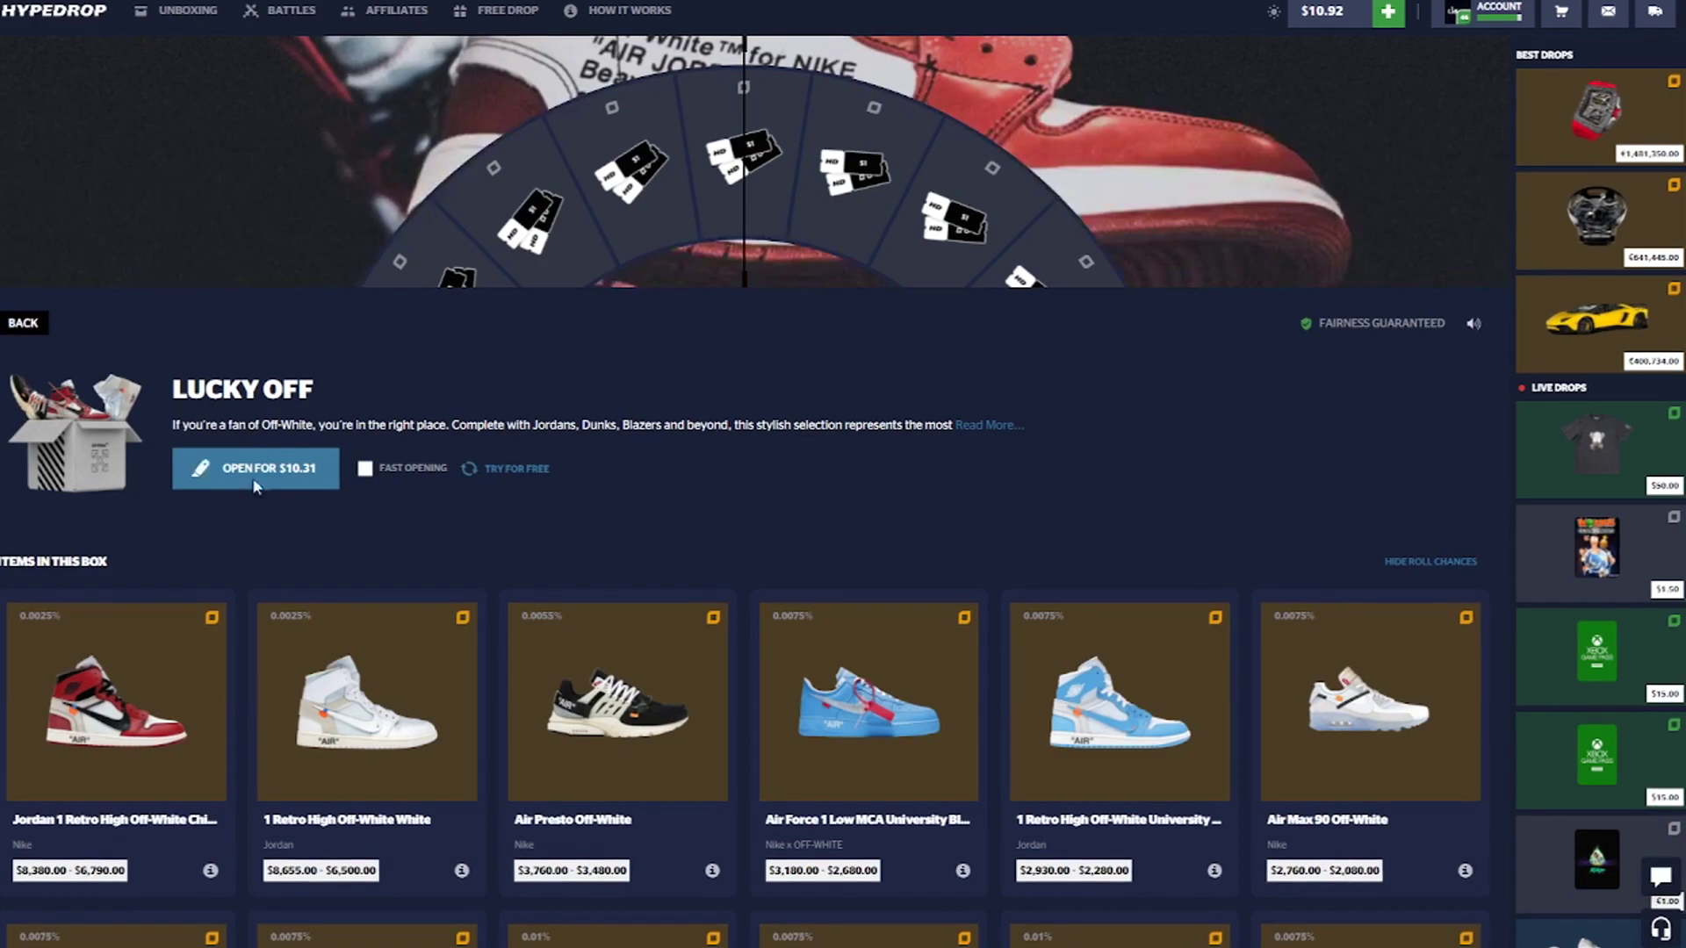
left_click(243, 467)
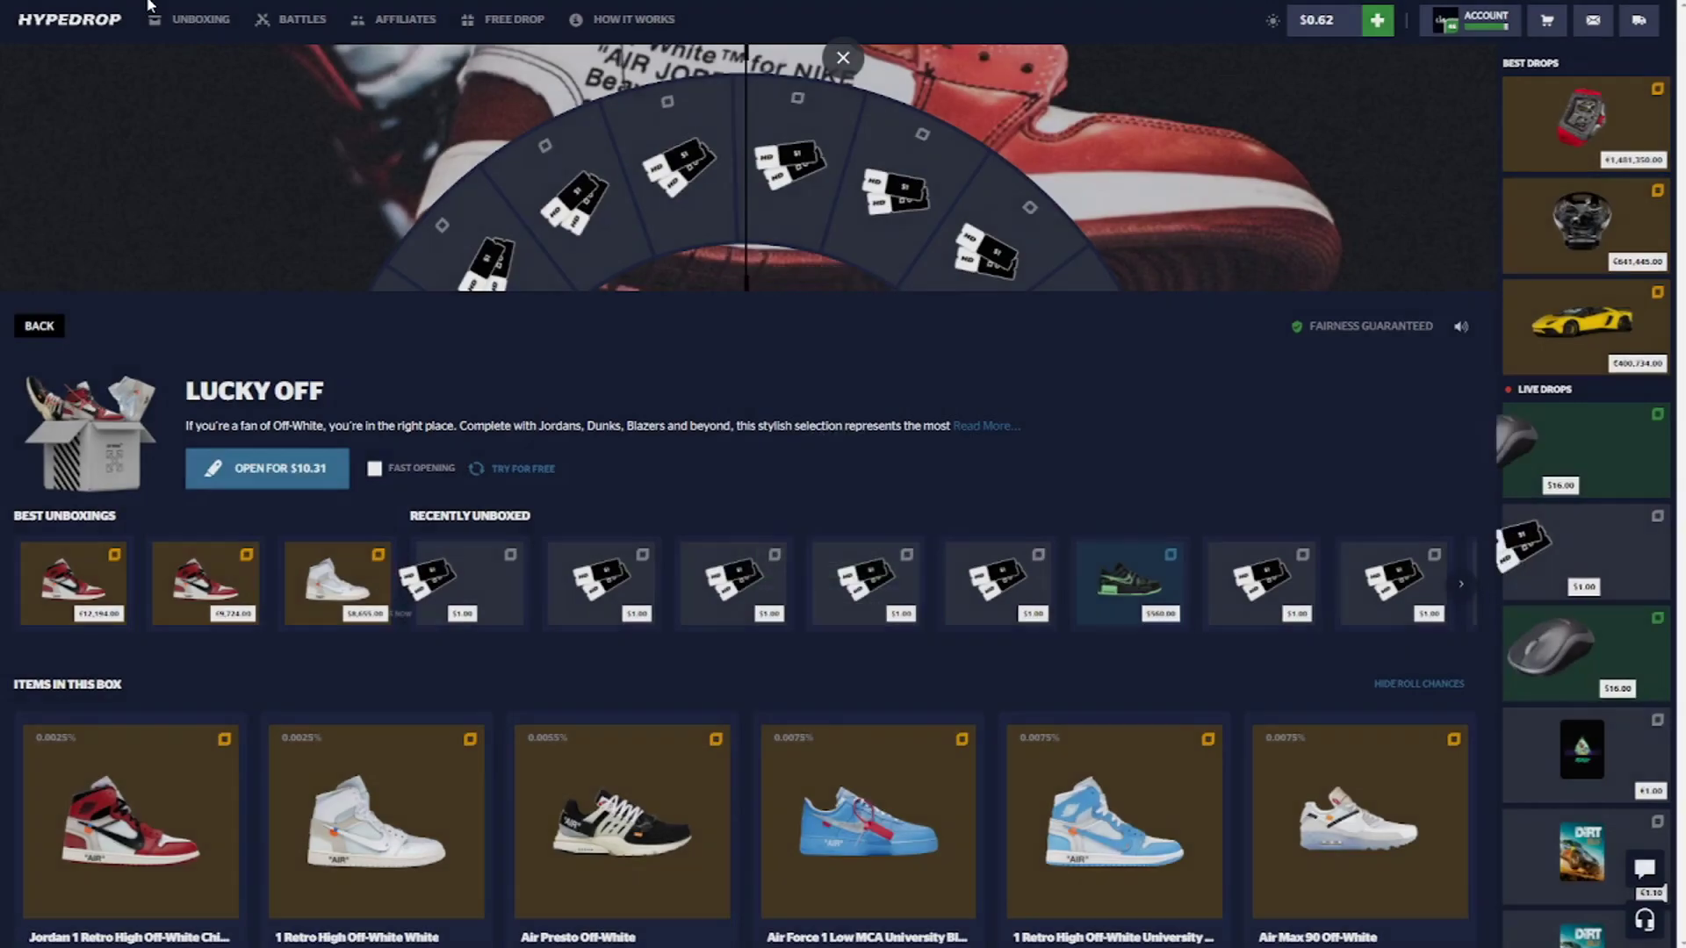
- Claim the free Level 30 Dunk Nike daily drop, dismiss the prize, and bring up the deposit window
left_click(163, 19)
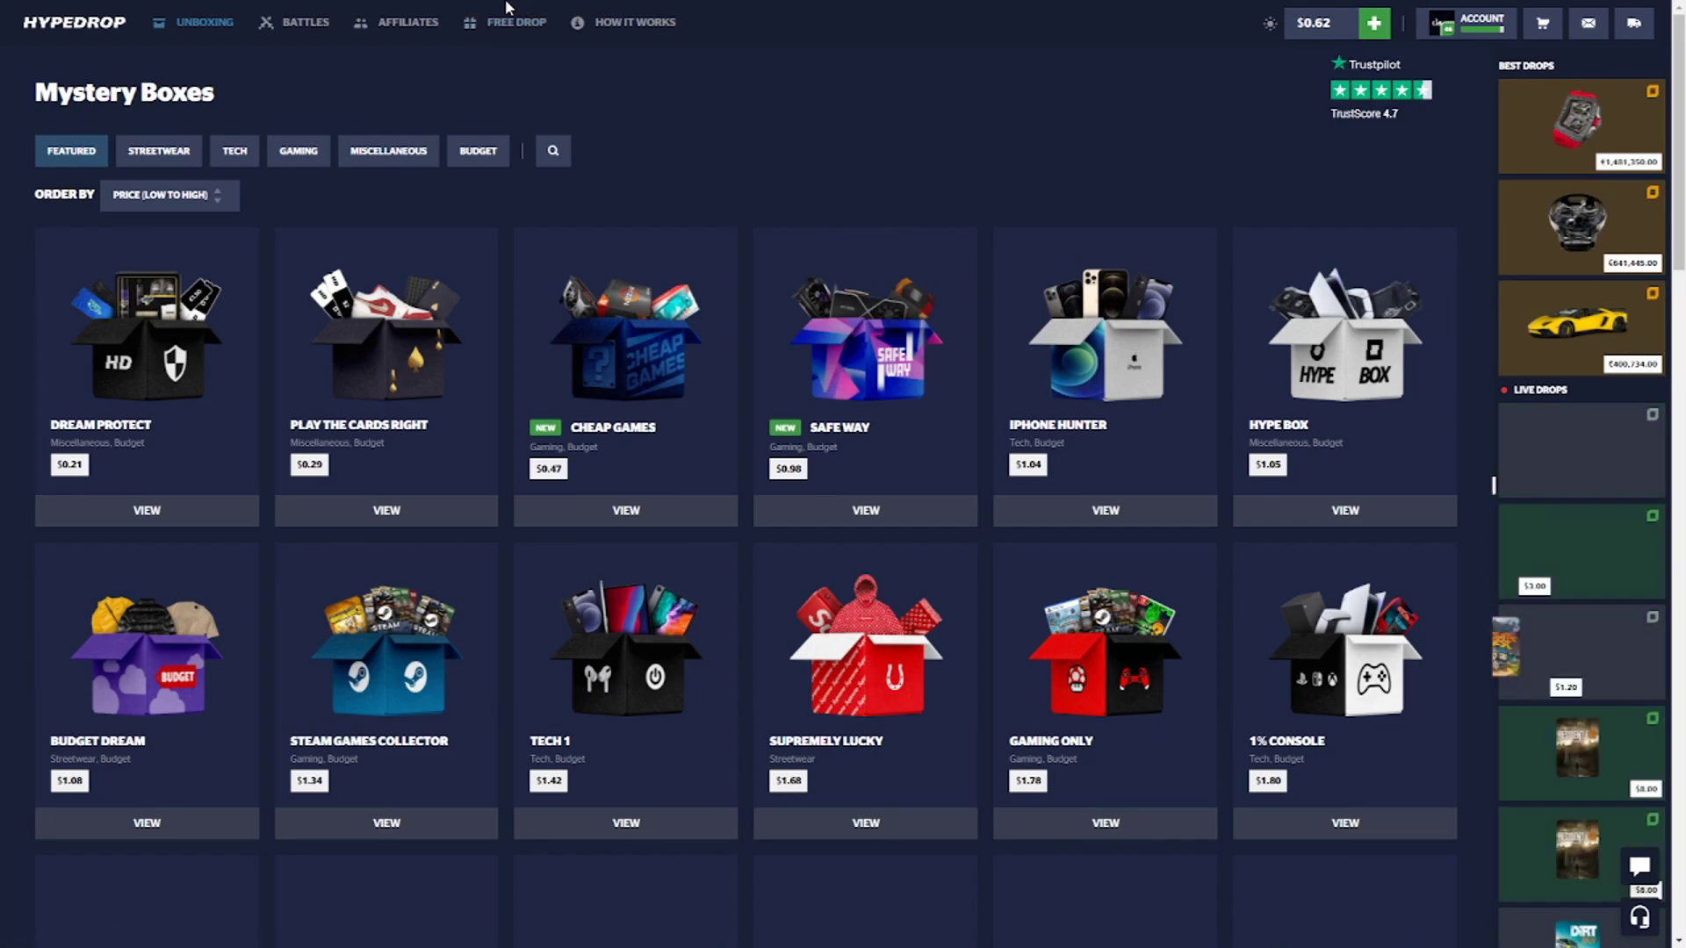
left_click(497, 27)
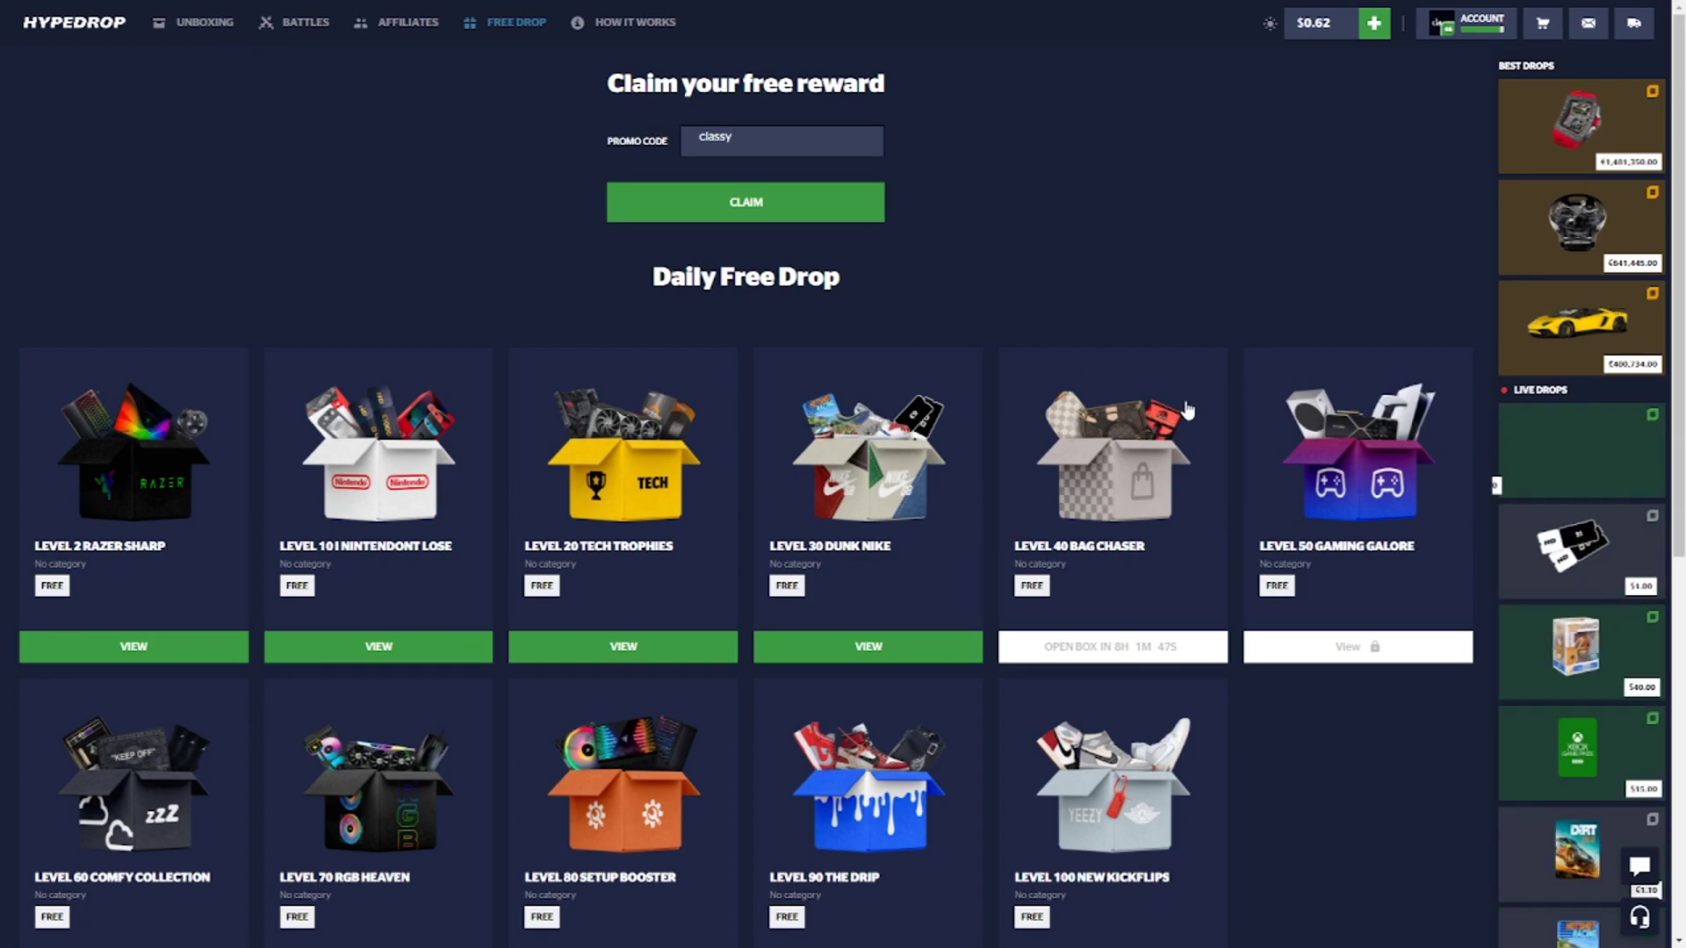
left_click(840, 522)
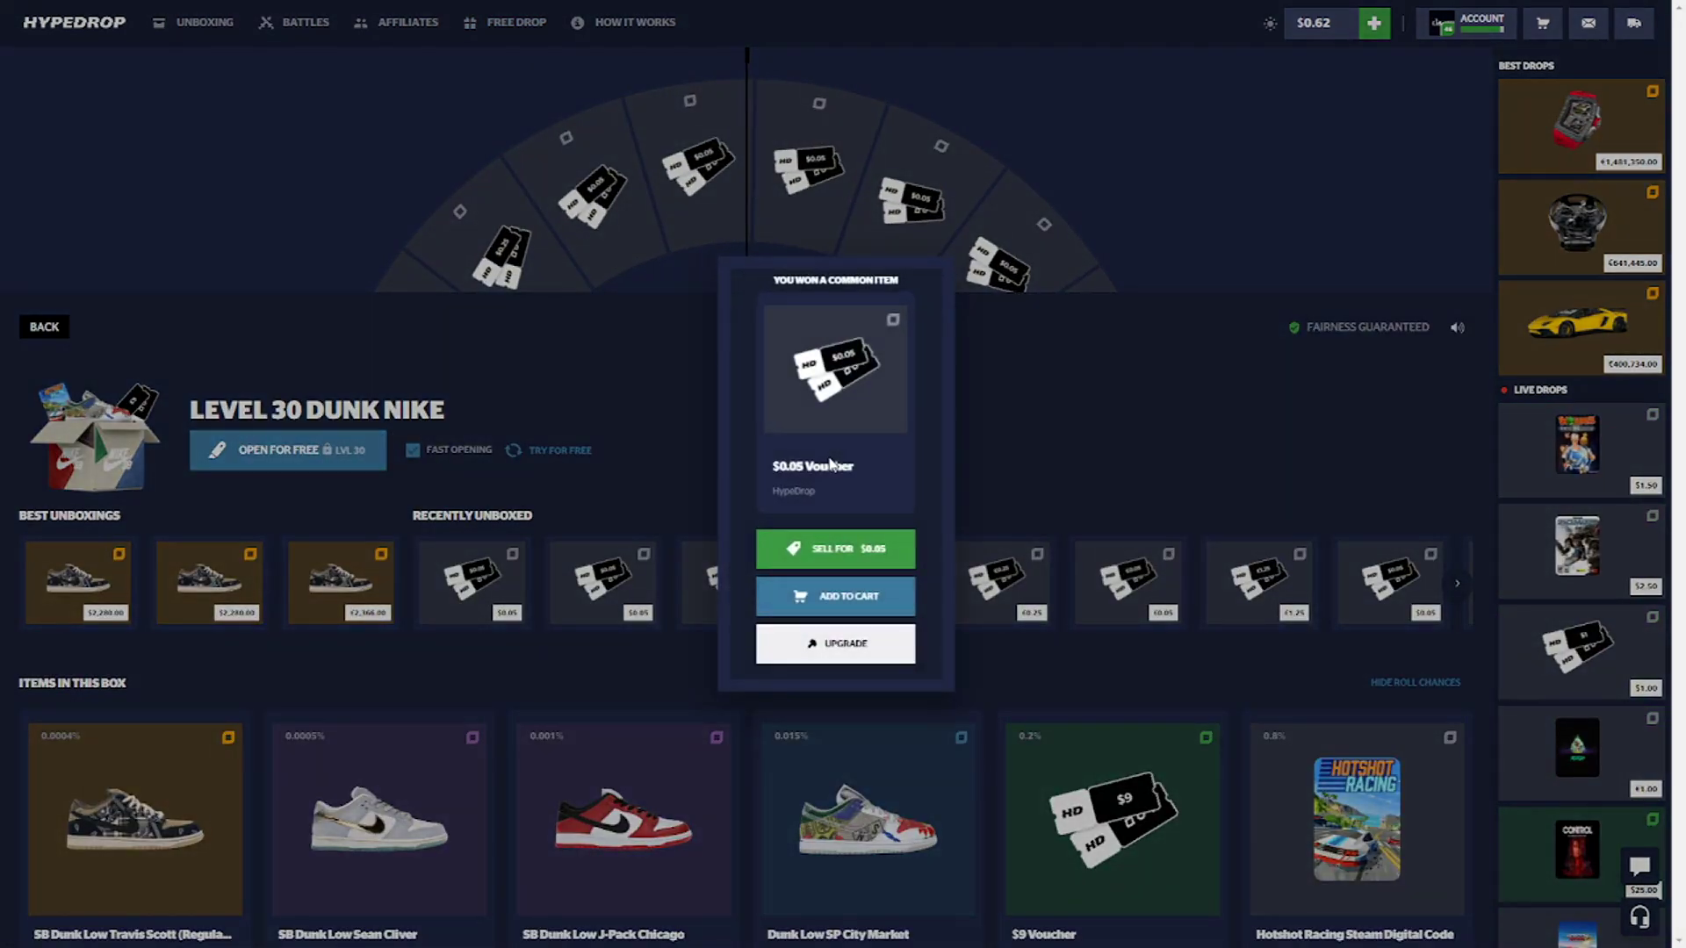
left_click(517, 456)
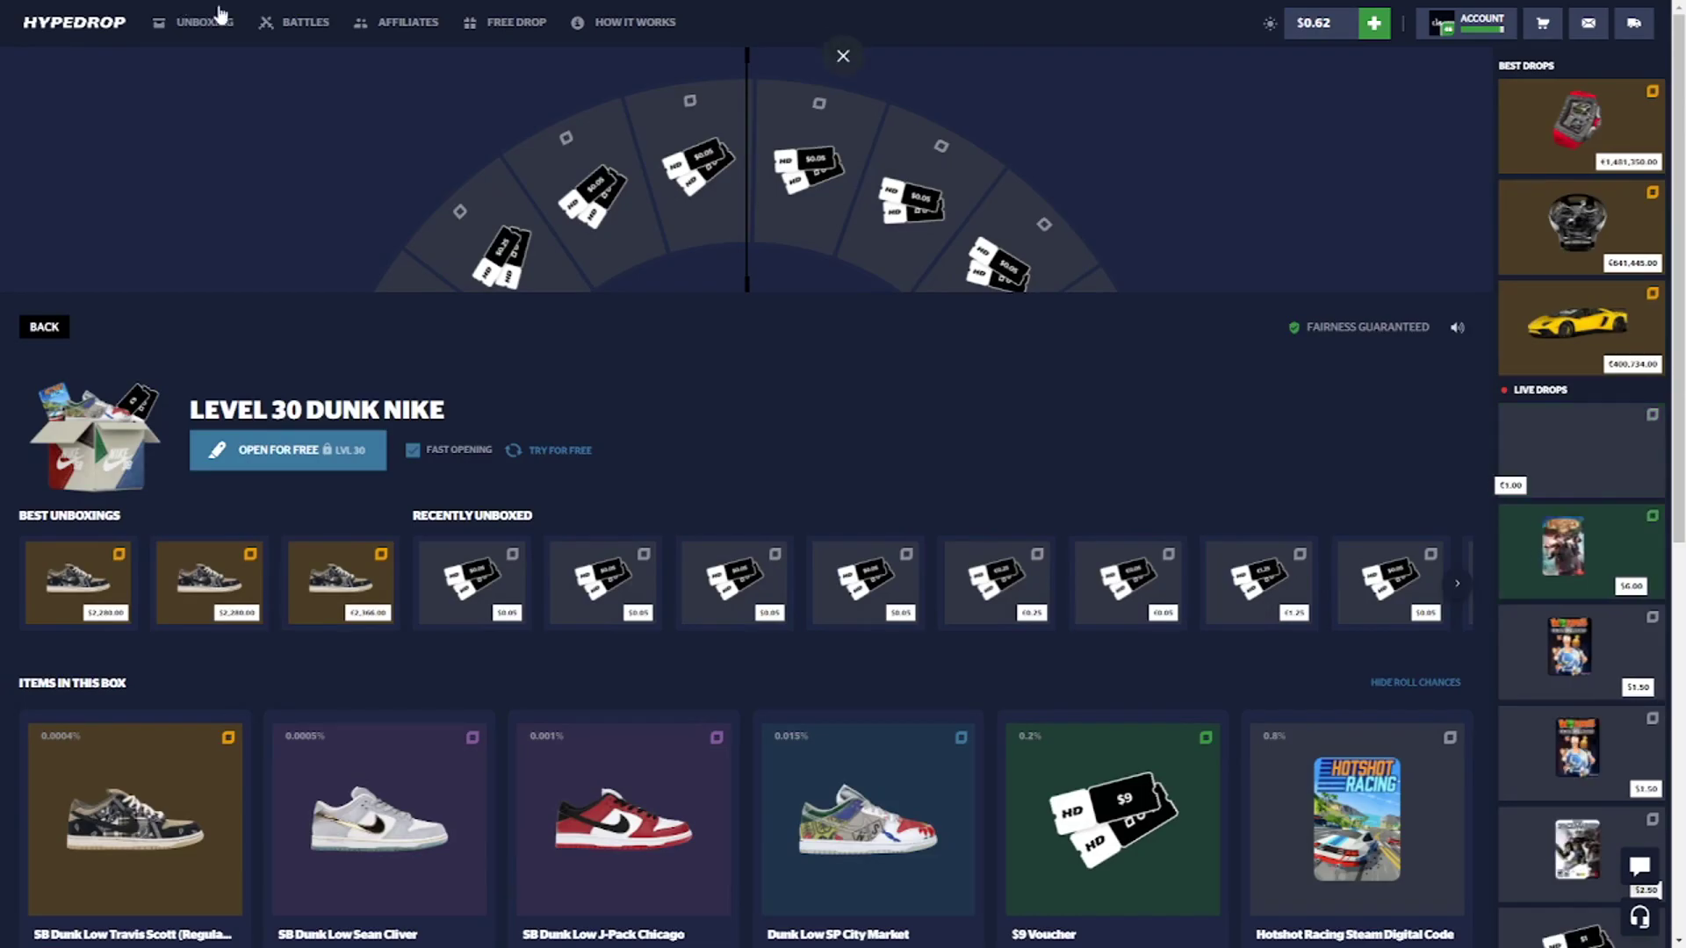
left_click(197, 22)
- Enter promo code 'classy' in the Deposit window, then close it
left_click(560, 346)
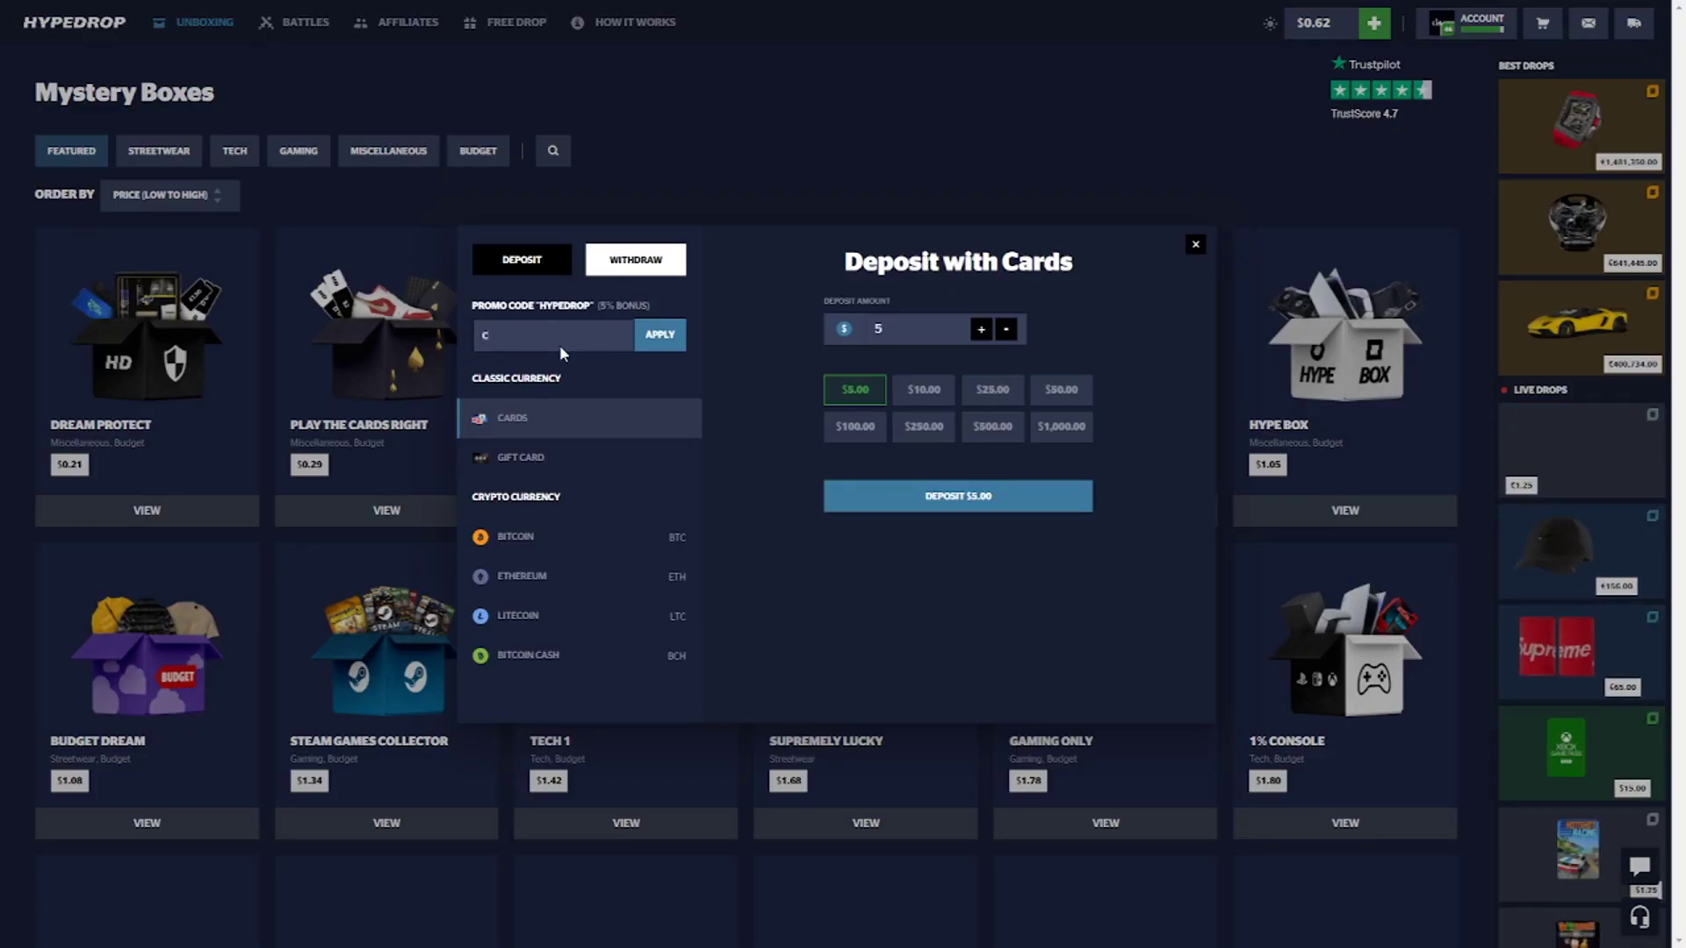
type("classy")
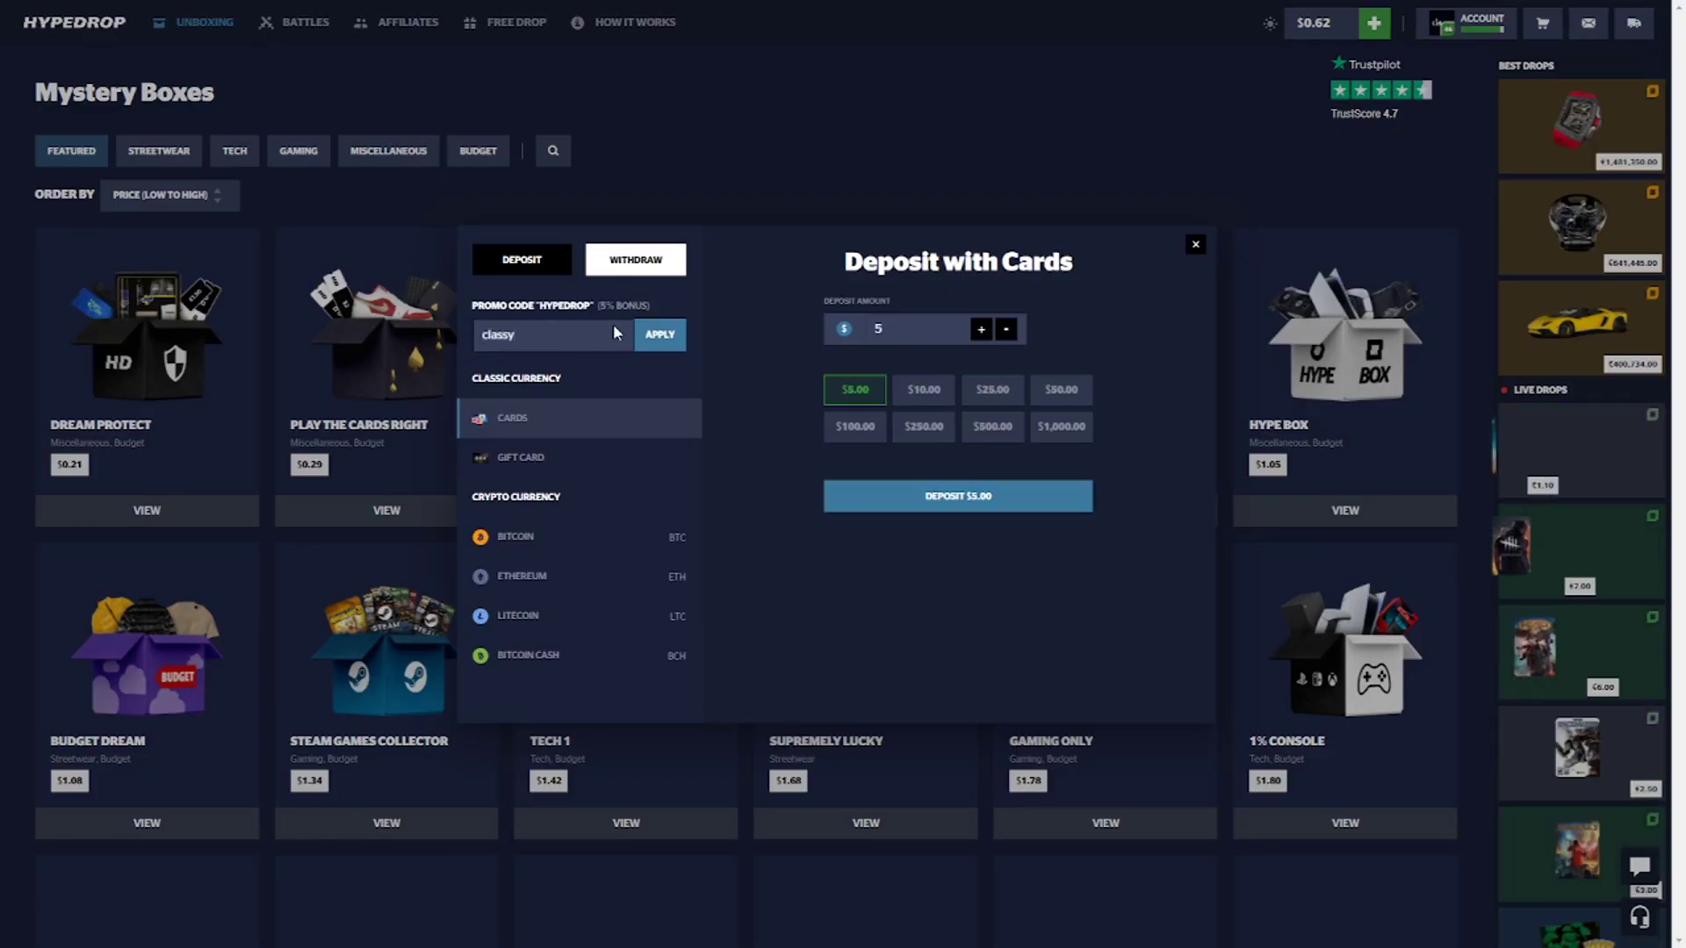
left_click(345, 312)
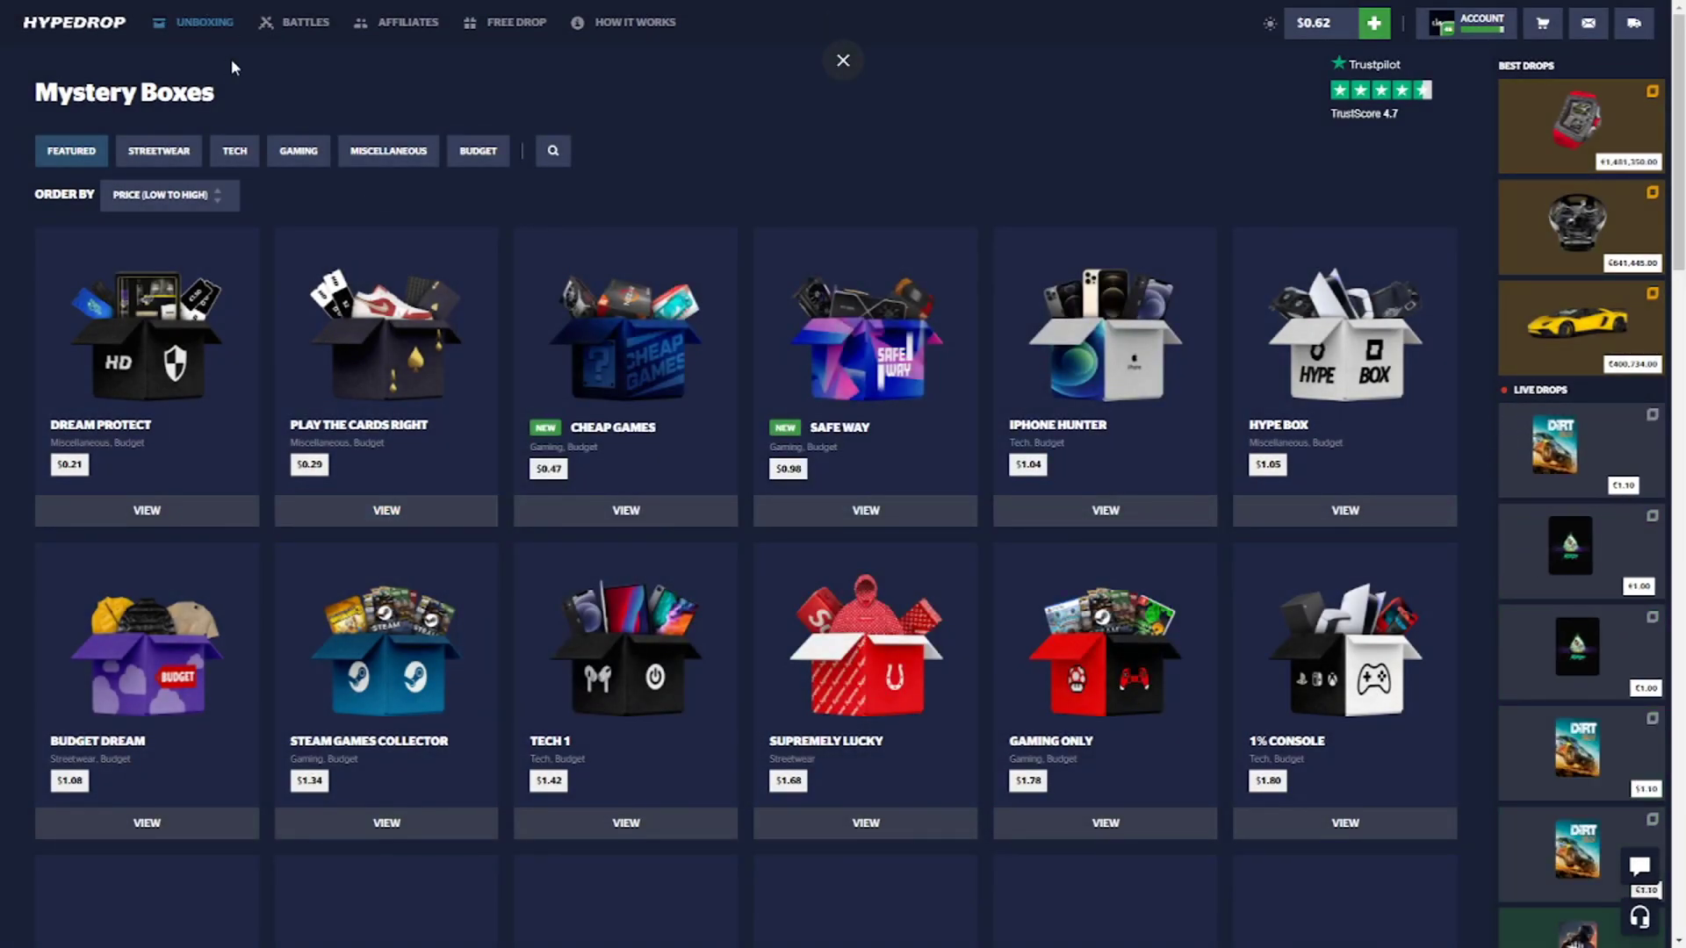